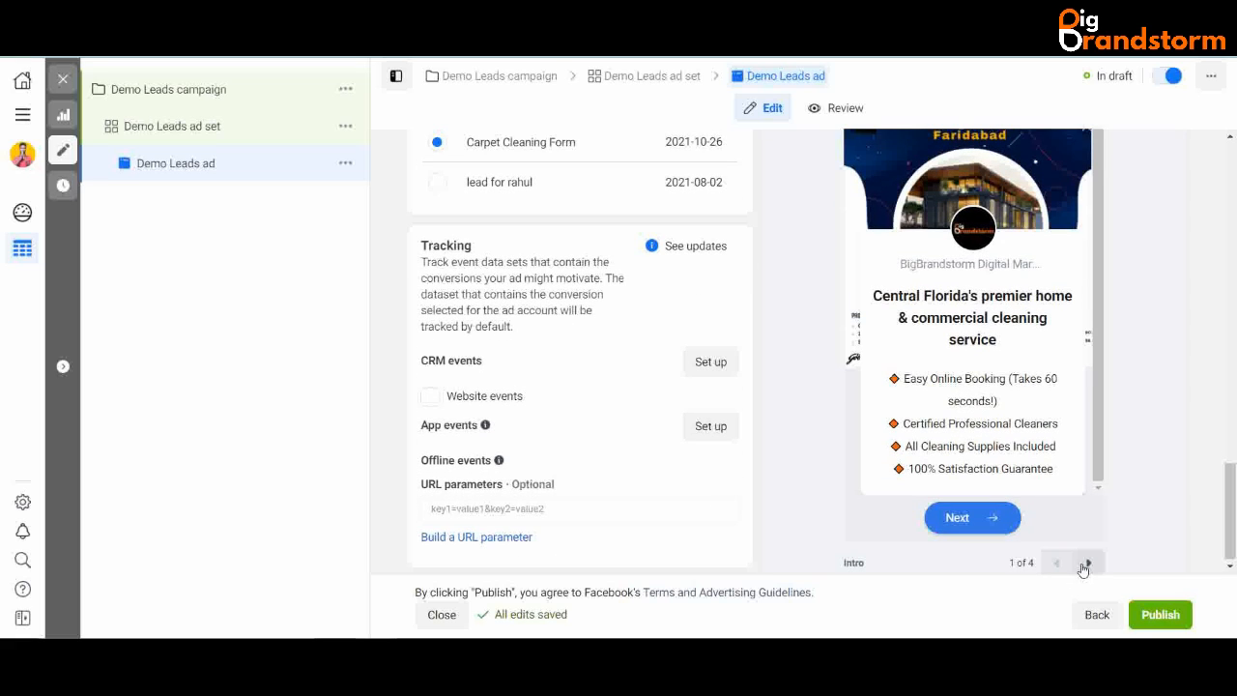
# - Point out the intro card's headline and bullet list in the Carpet Cleaning Form preview
pyautogui.click(1088, 563)
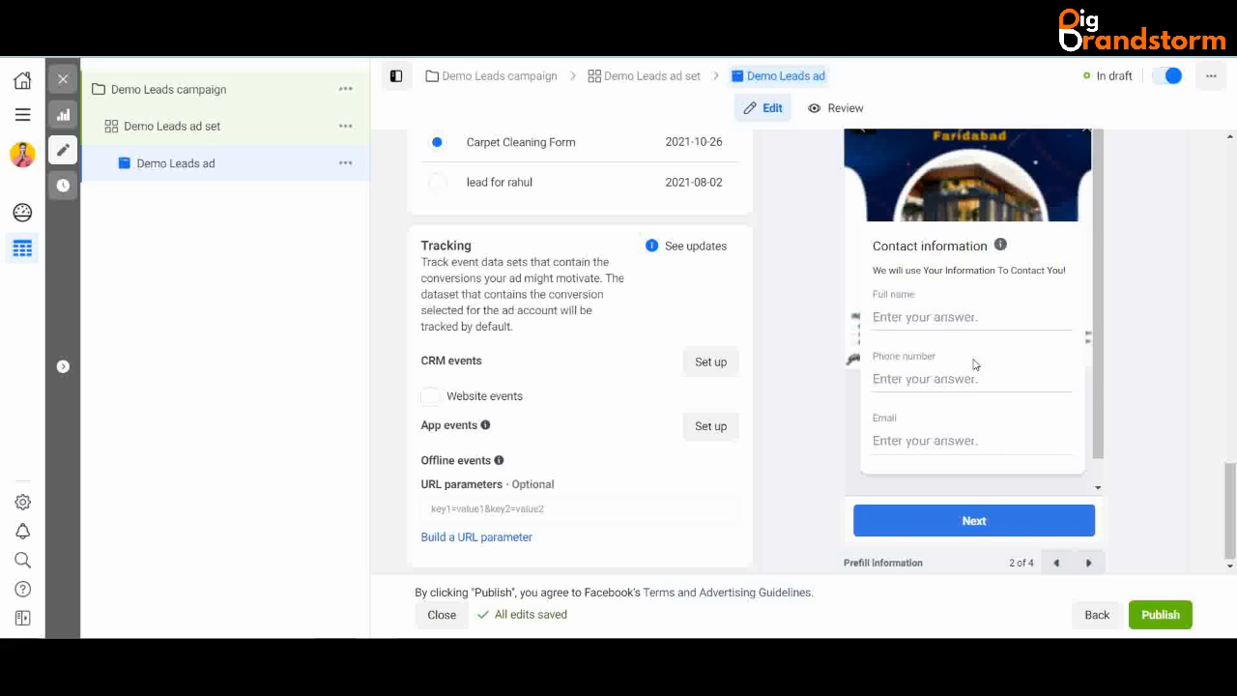
pyautogui.click(1057, 562)
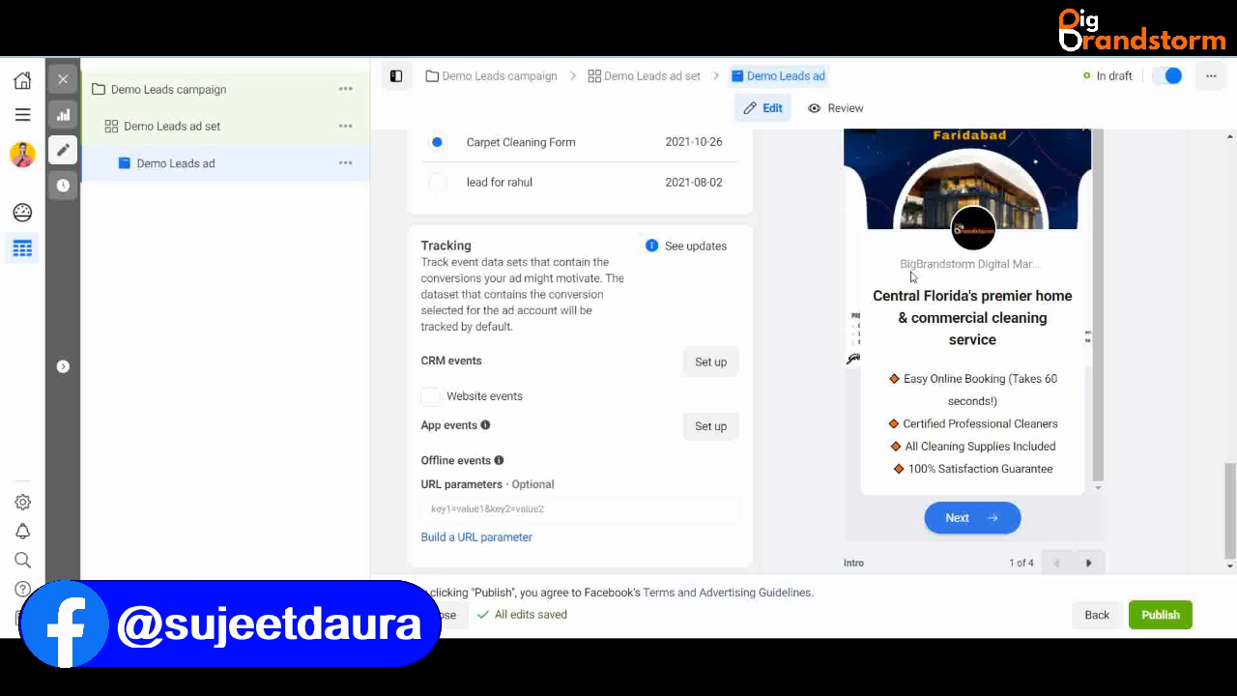
pyautogui.moveTo(874, 298); pyautogui.dragTo(1013, 352)
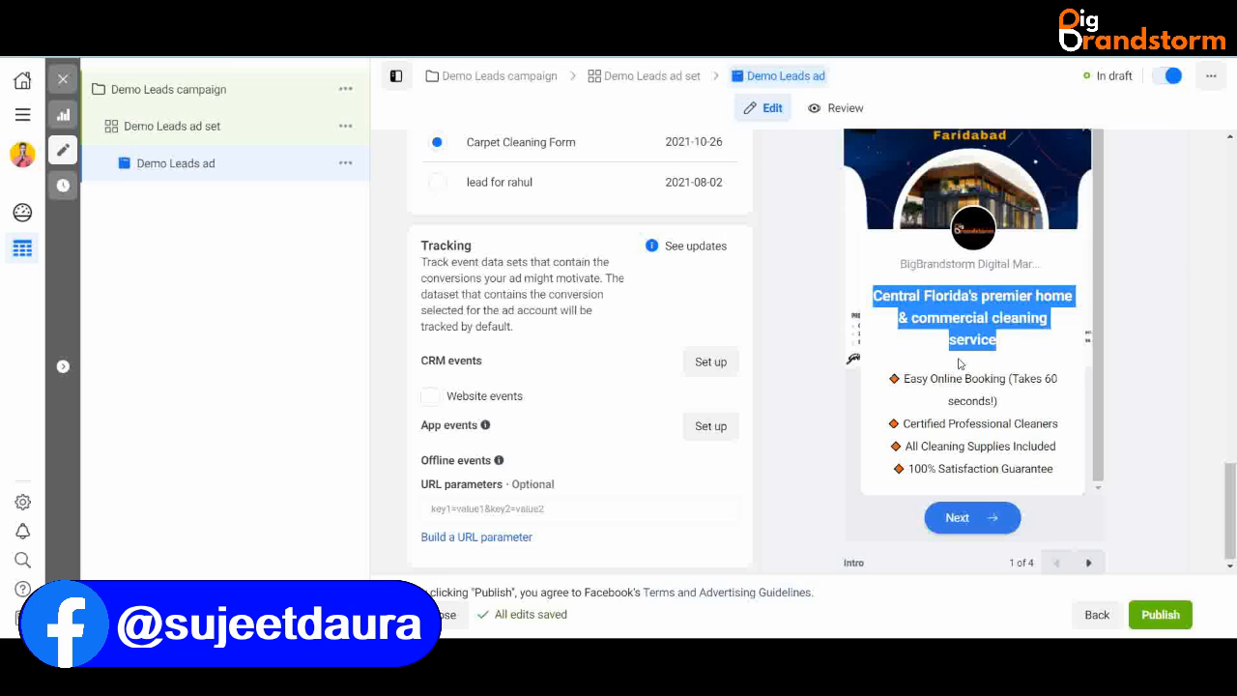
pyautogui.click(923, 363)
pyautogui.moveTo(891, 379); pyautogui.dragTo(1060, 472)
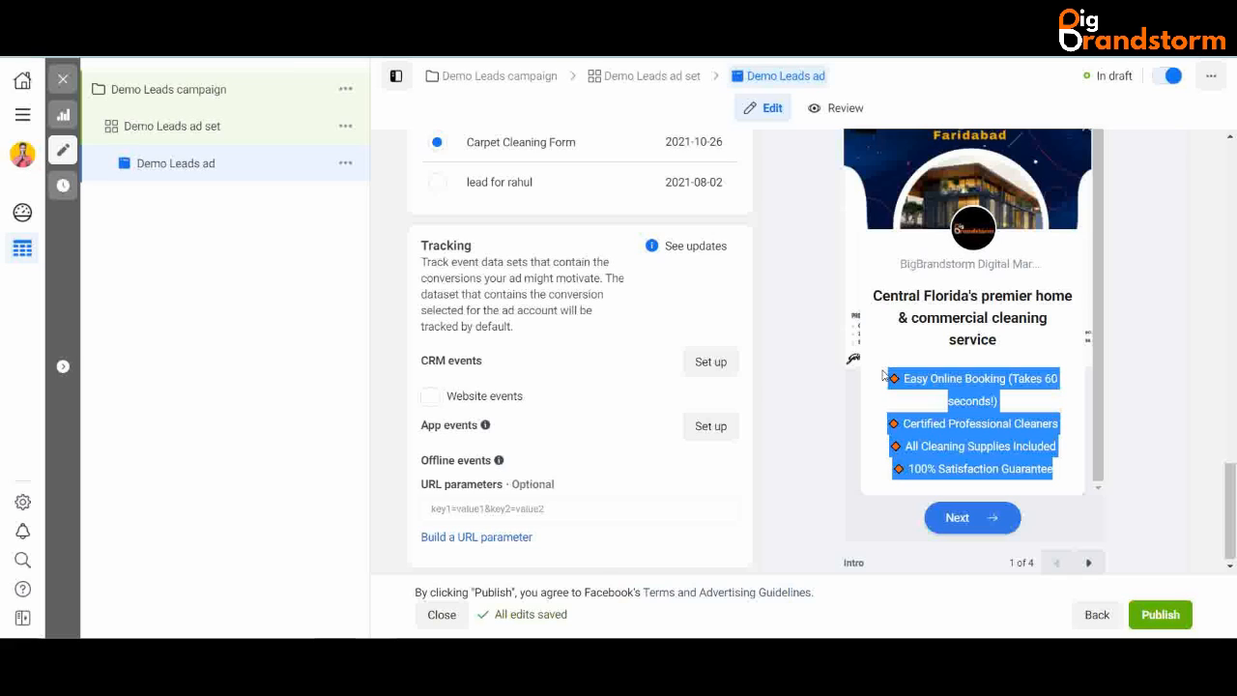
pyautogui.click(883, 375)
pyautogui.moveTo(890, 379); pyautogui.dragTo(1084, 483)
pyautogui.click(1067, 478)
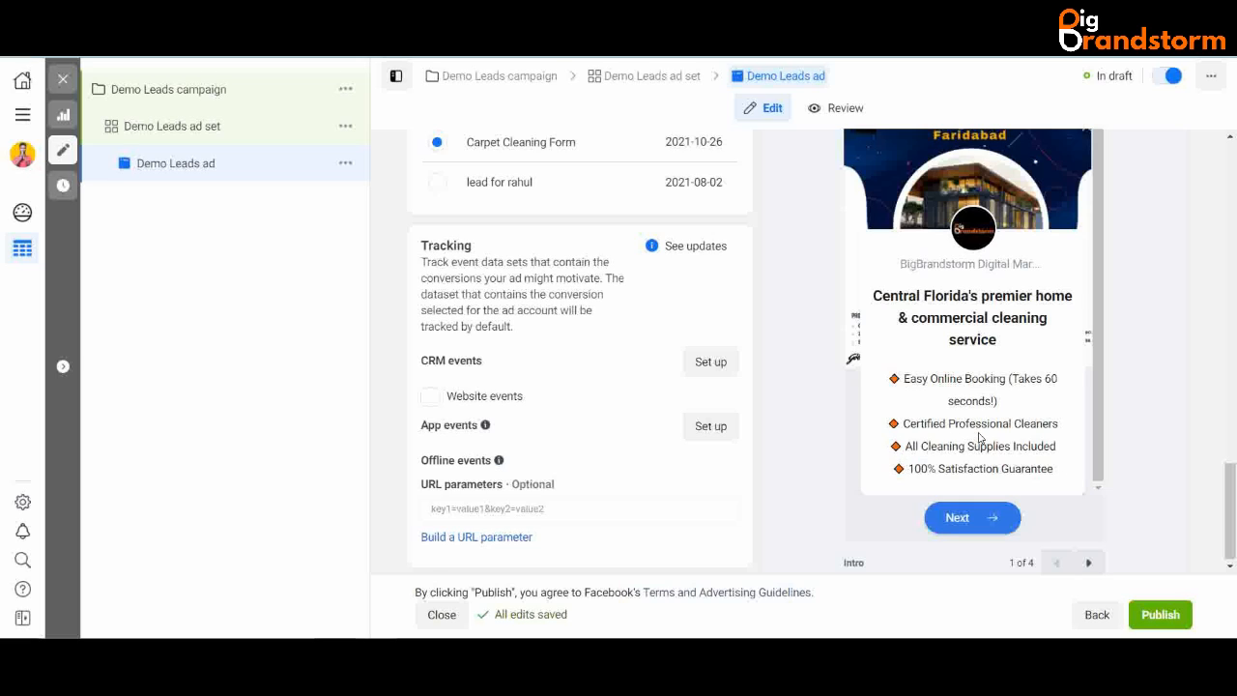
# - Step the preview through the contact information, privacy policy and thank-you pages
pyautogui.click(1089, 565)
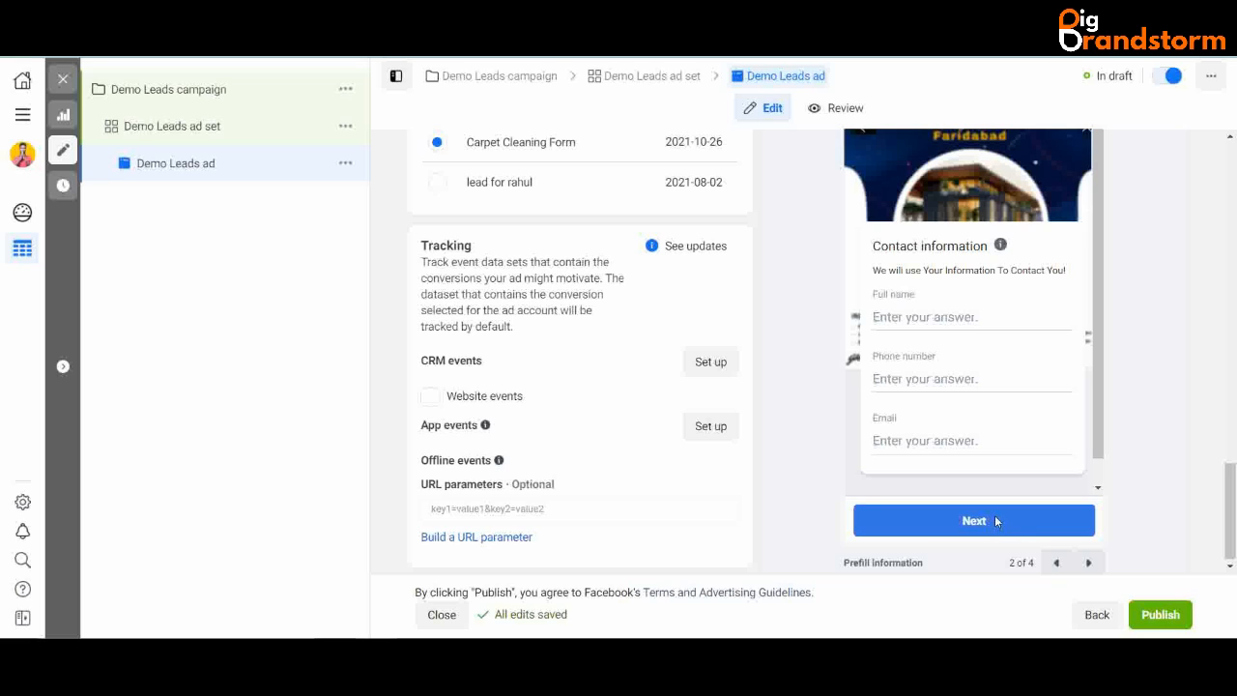
pyautogui.click(1088, 565)
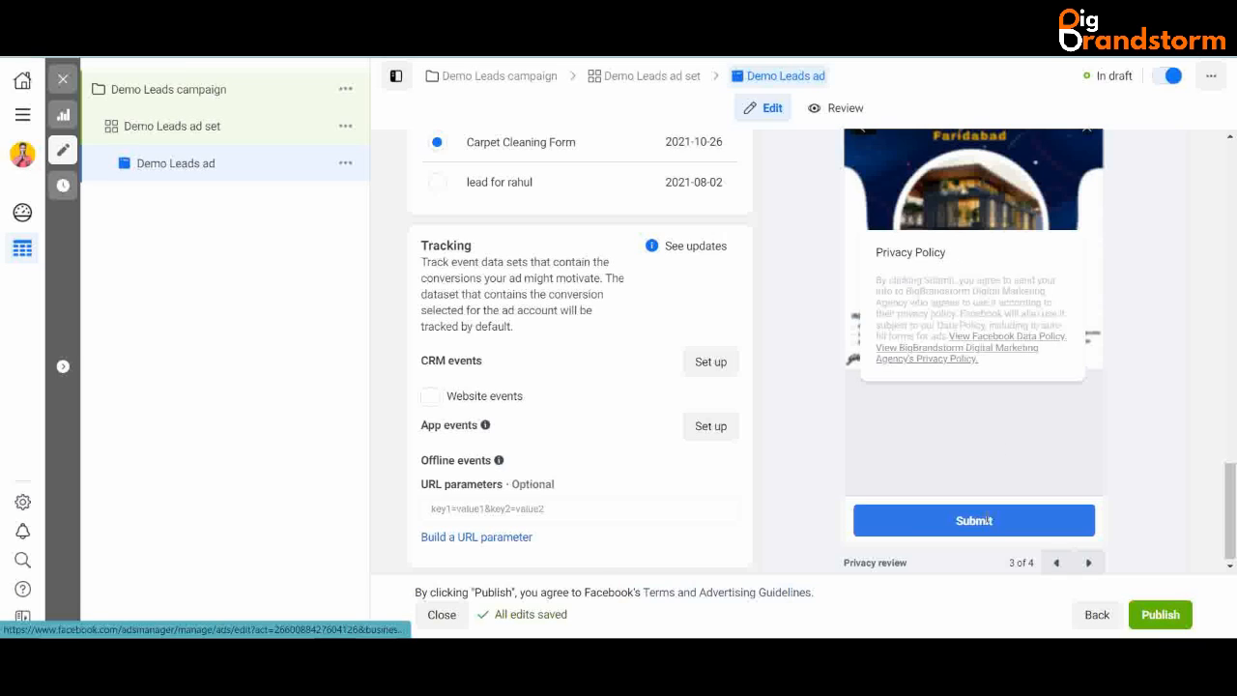
pyautogui.click(1089, 562)
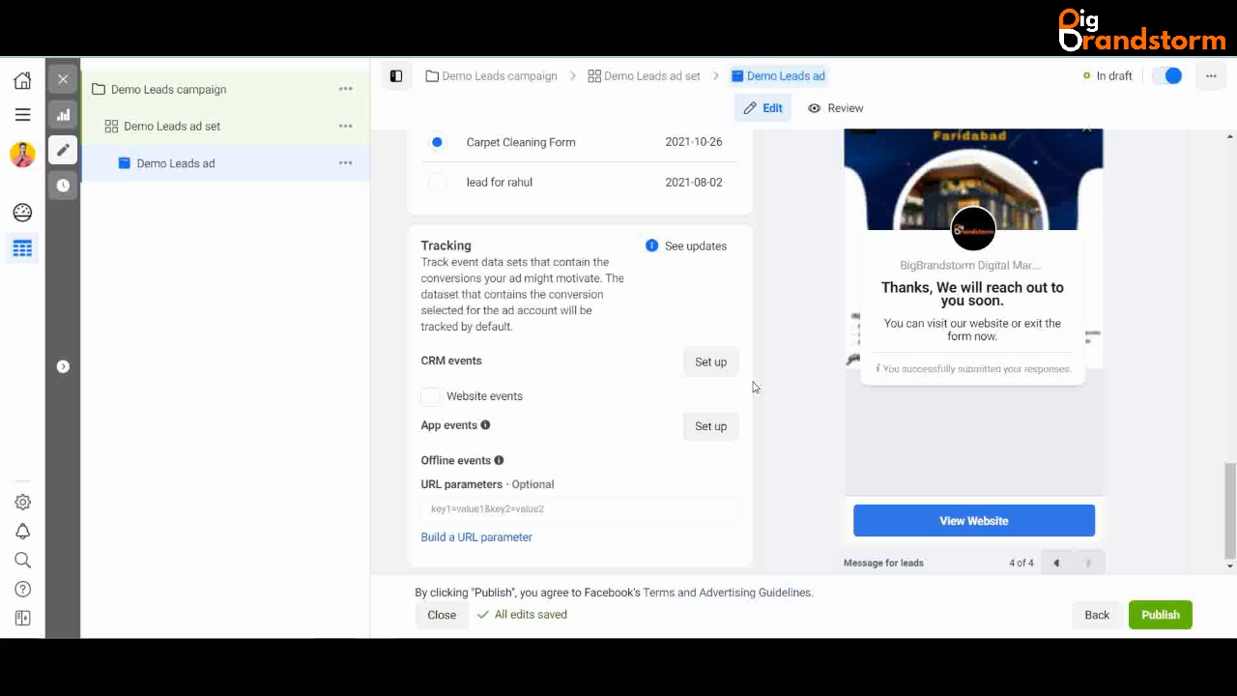
pyautogui.scroll(1, 706, 300)
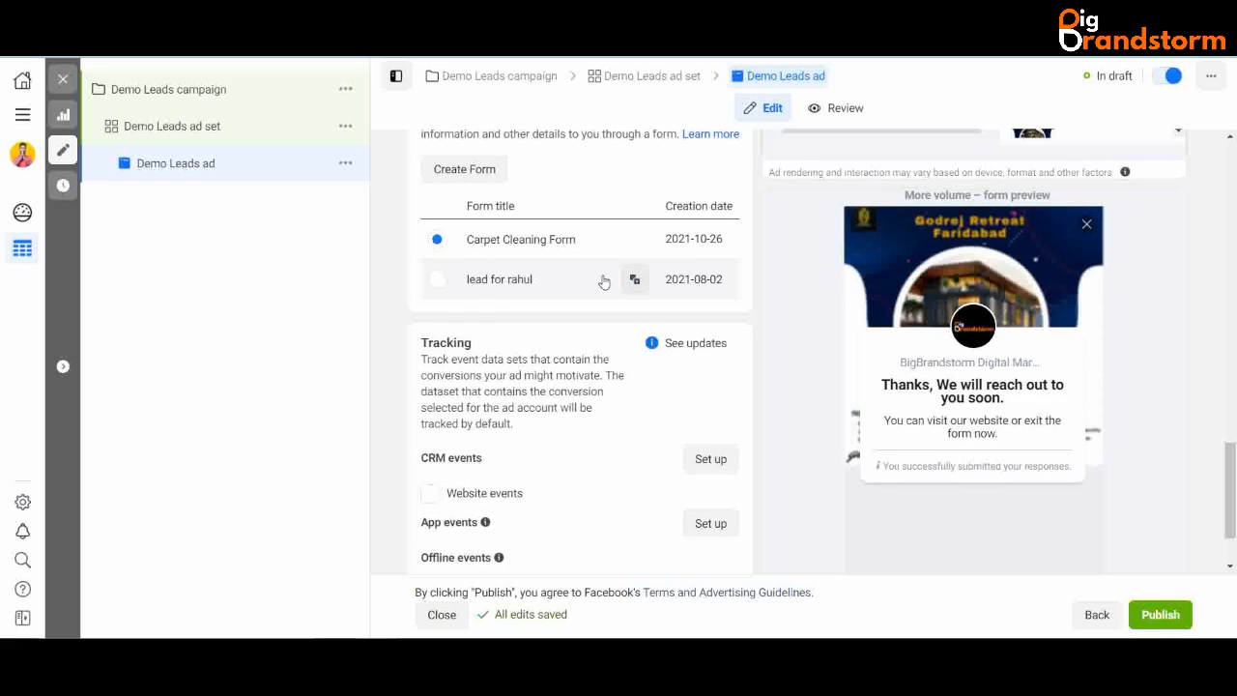
pyautogui.scroll(1, 602, 279)
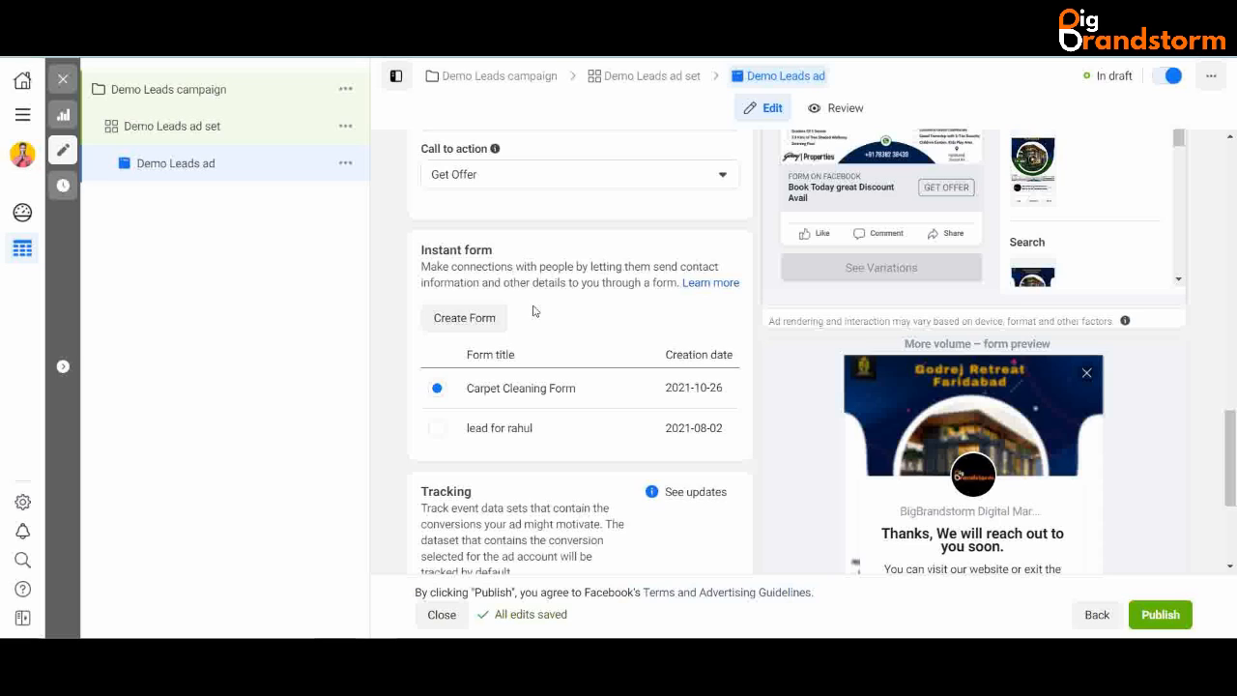
# - Start a new instant form and replace its default name with 'Demo'
pyautogui.click(486, 321)
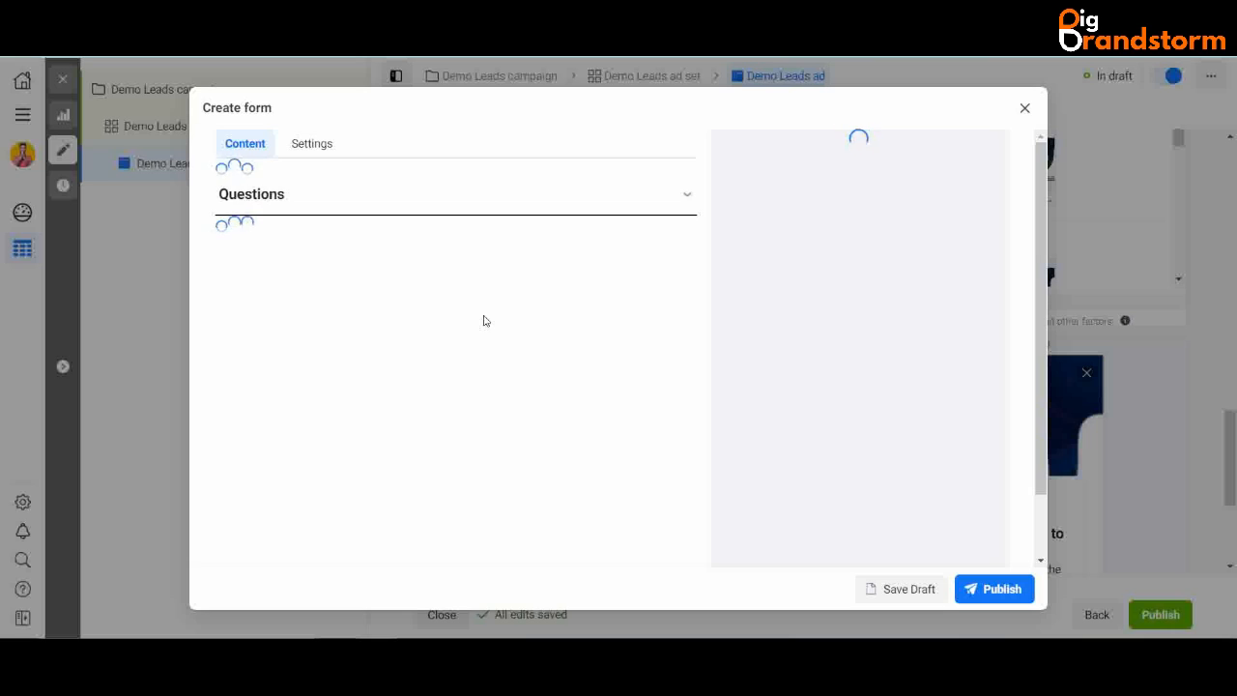
pyautogui.click(428, 210)
pyautogui.moveTo(429, 210); pyautogui.dragTo(206, 232)
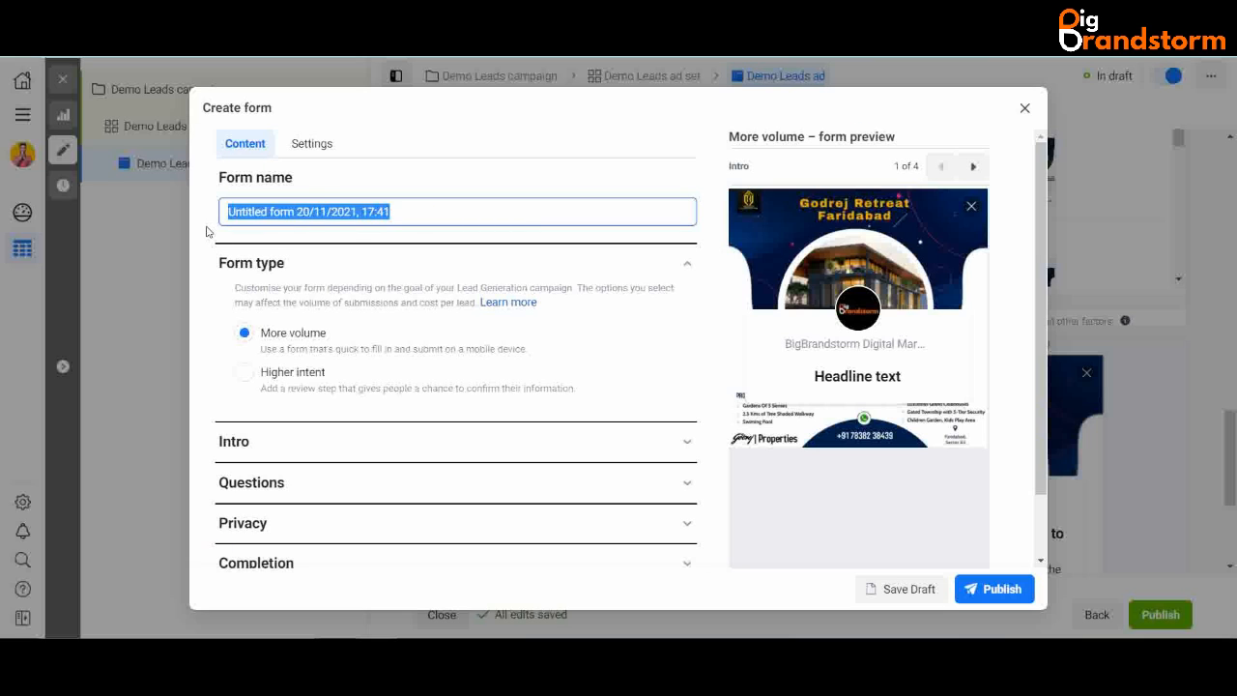
pyautogui.press('BackSpace')
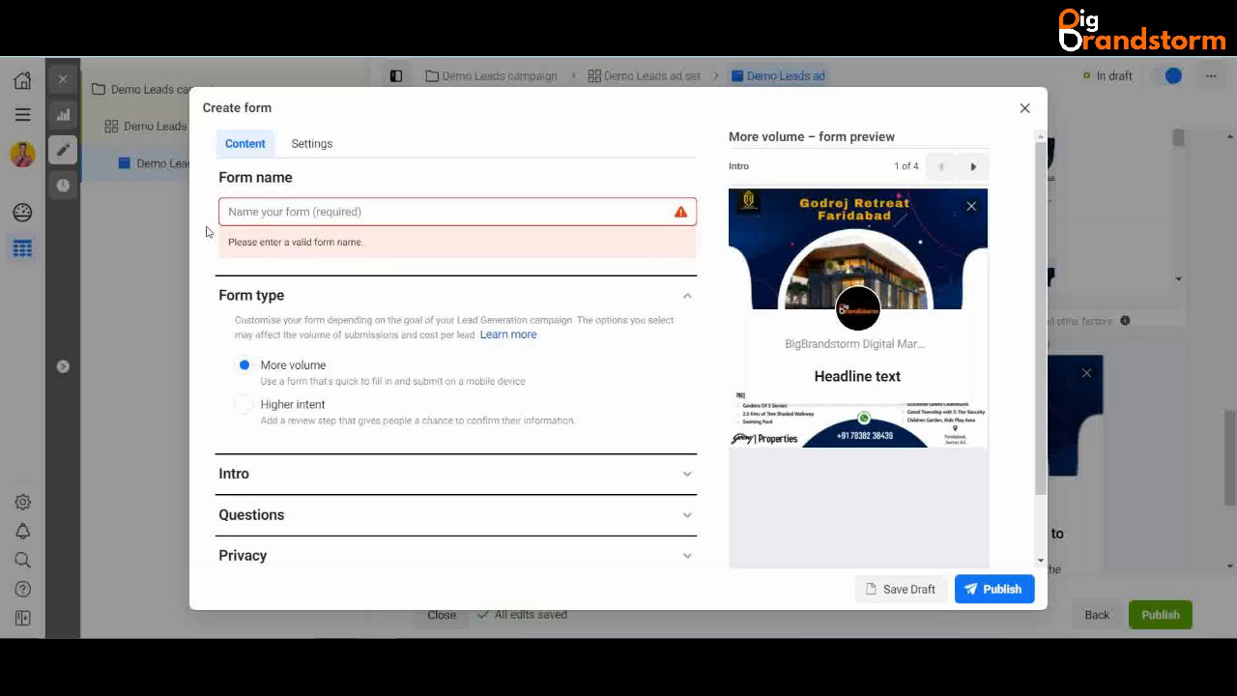
pyautogui.write('Demo')
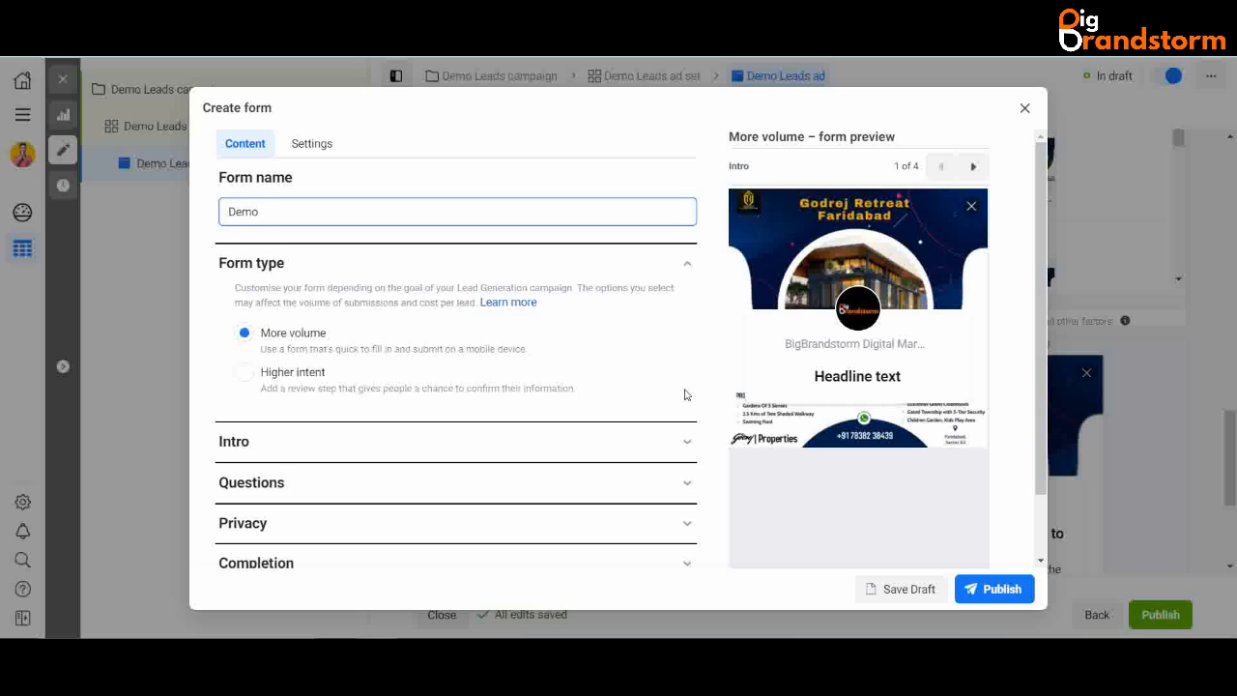
pyautogui.click(685, 440)
pyautogui.scroll(-1, 419, 417)
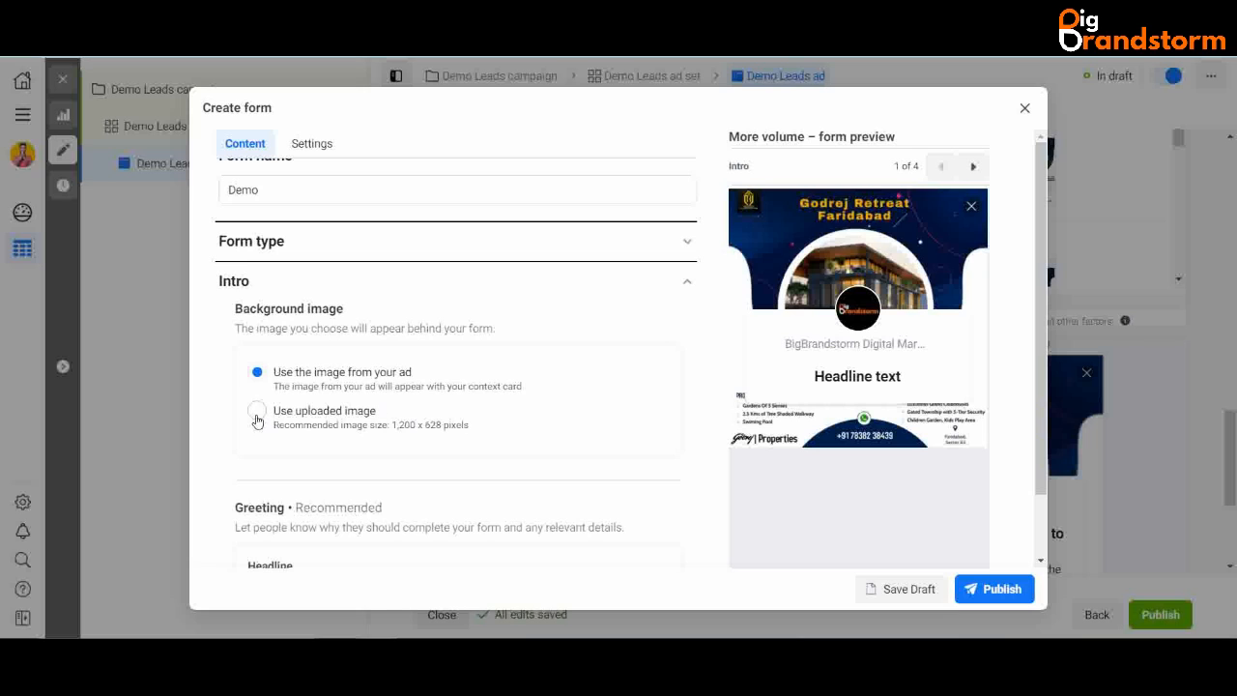
# - Set the intro greeting headline to 'Demo Instant Form'
pyautogui.scroll(-3, 489, 406)
pyautogui.scroll(-1, 372, 519)
pyautogui.click(360, 390)
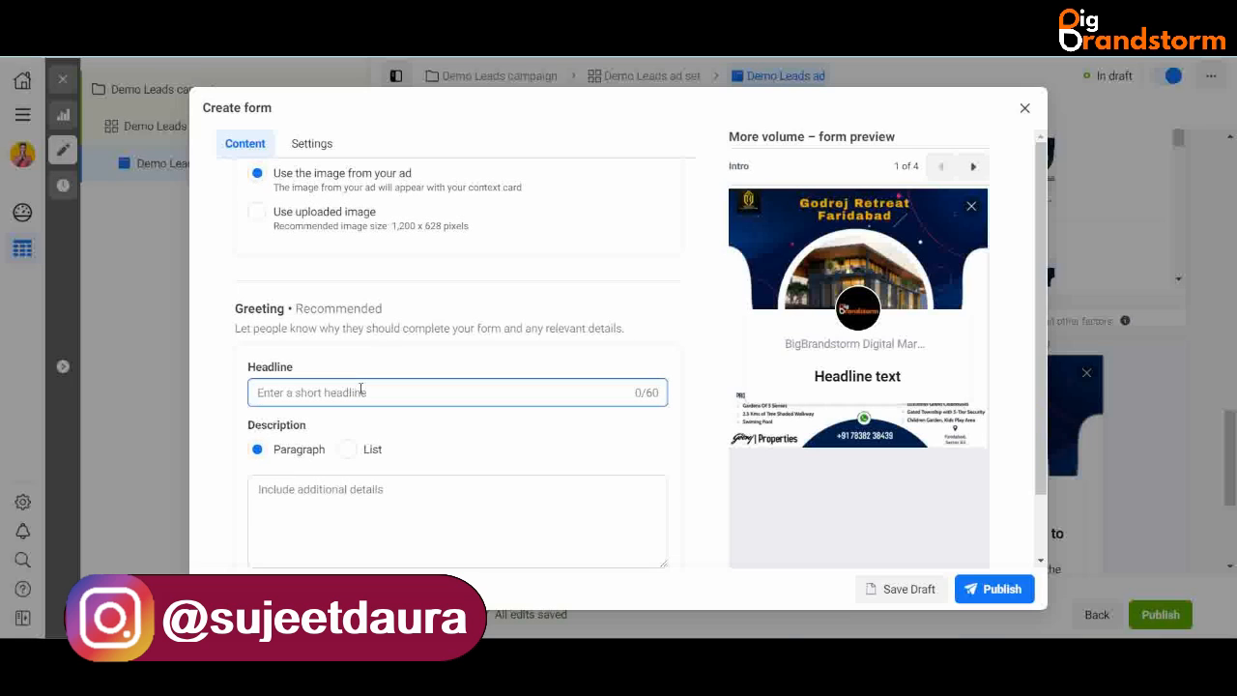
pyautogui.write('Demo ')
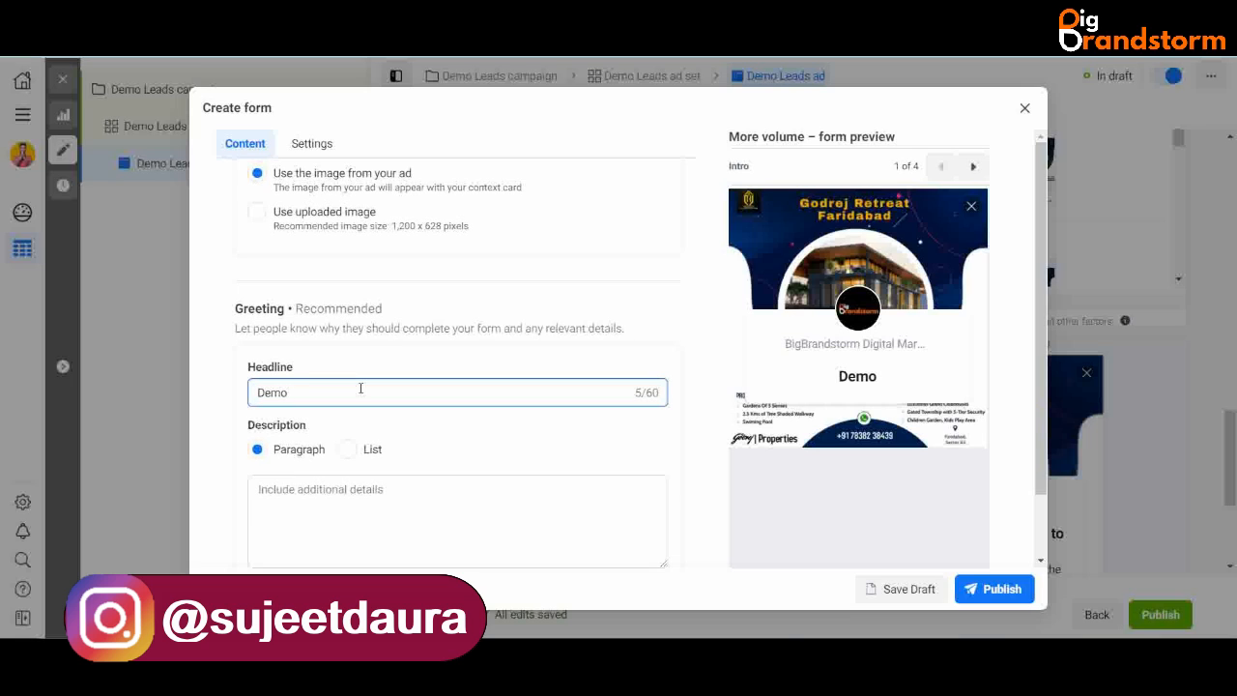
pyautogui.write('Instant D')
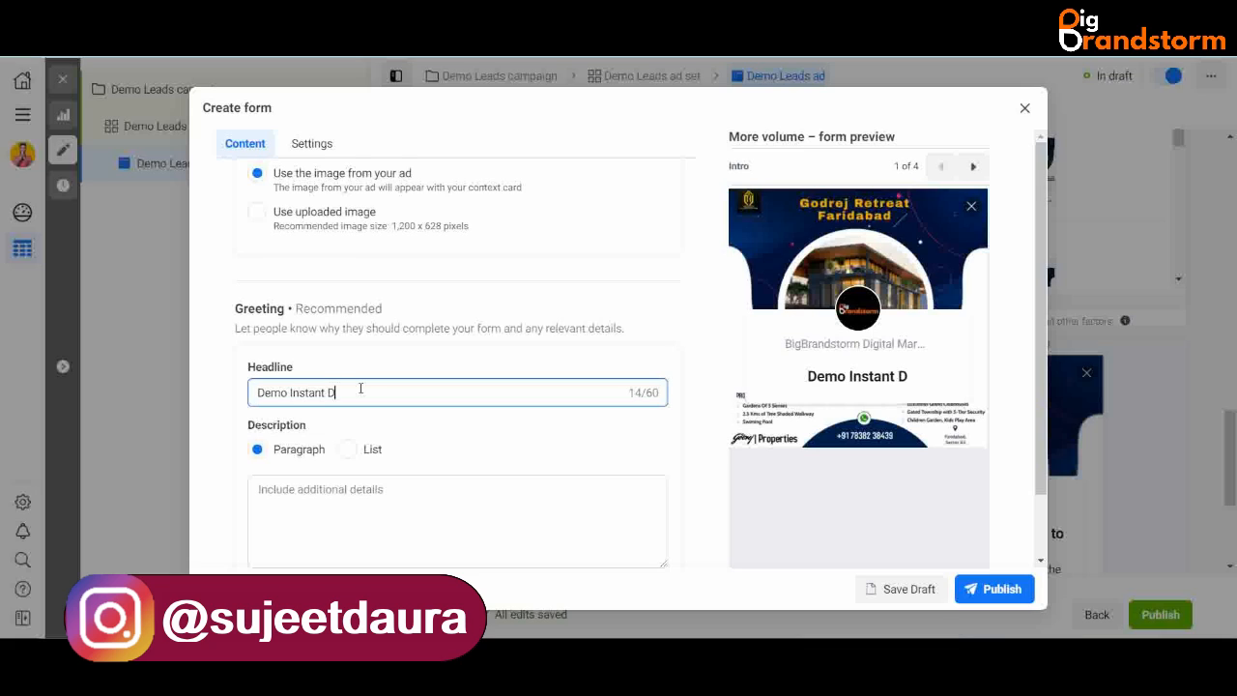
pyautogui.press('BackSpace')
pyautogui.write('Form')
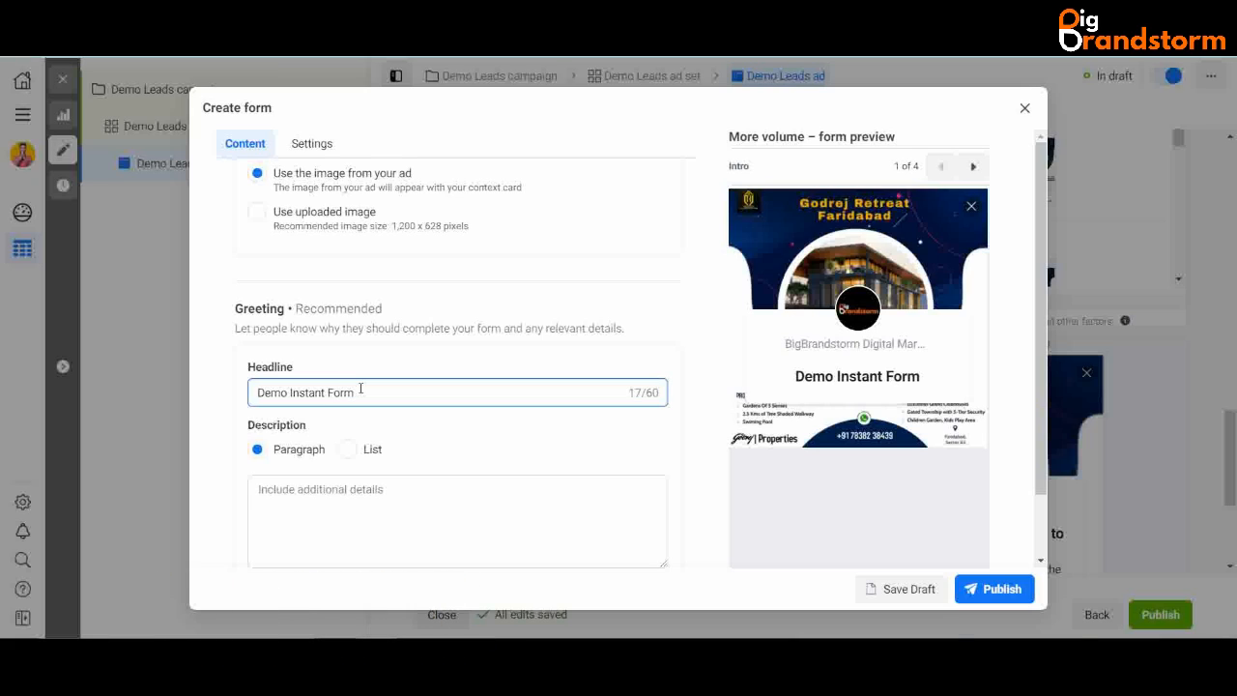
pyautogui.moveTo(359, 392); pyautogui.dragTo(249, 395)
pyautogui.click(372, 389)
pyautogui.moveTo(373, 388)
pyautogui.mouseDown()
pyautogui.moveTo(244, 399)
pyautogui.moveTo(363, 392)
pyautogui.mouseUp()
pyautogui.moveTo(364, 392)
pyautogui.mouseDown()
pyautogui.moveTo(249, 394)
pyautogui.moveTo(361, 391)
pyautogui.mouseUp()
pyautogui.moveTo(361, 390)
pyautogui.mouseDown()
pyautogui.moveTo(207, 395)
pyautogui.moveTo(398, 416)
pyautogui.moveTo(248, 390)
pyautogui.moveTo(373, 391)
pyautogui.moveTo(362, 396)
pyautogui.mouseUp()
# - Make the description a list with the bullet 'How can you create beautiful instant form'
pyautogui.click(348, 451)
pyautogui.click(257, 450)
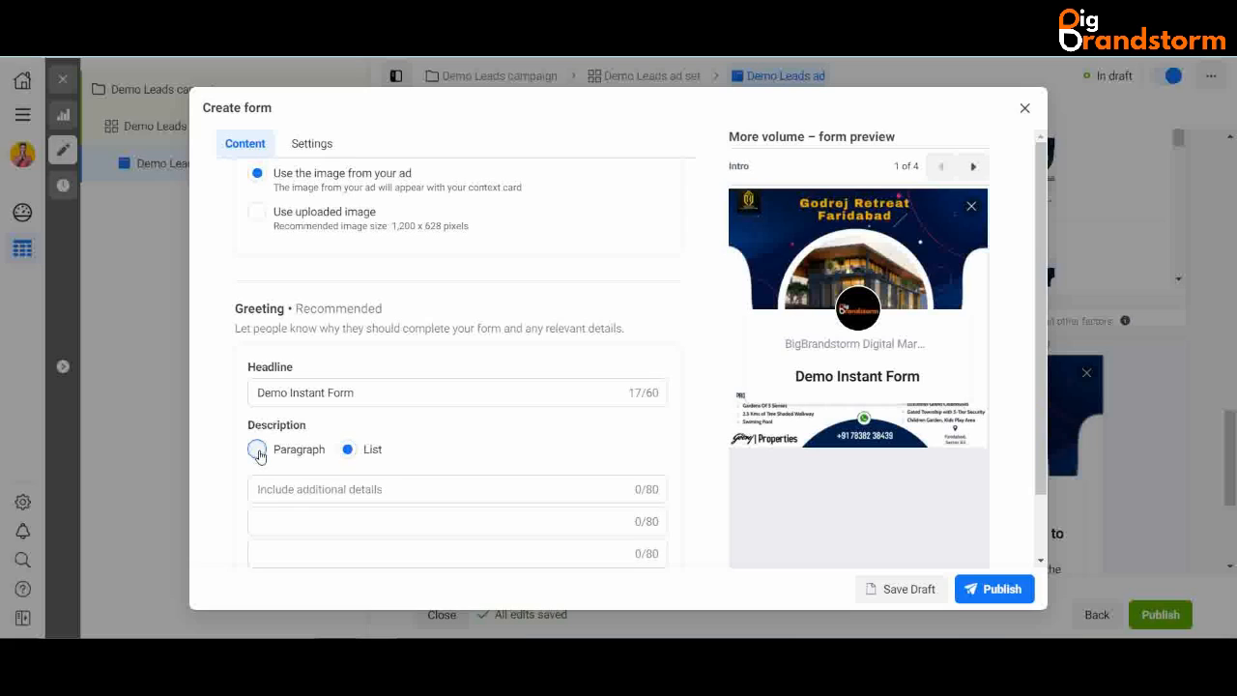
pyautogui.click(347, 451)
pyautogui.click(323, 490)
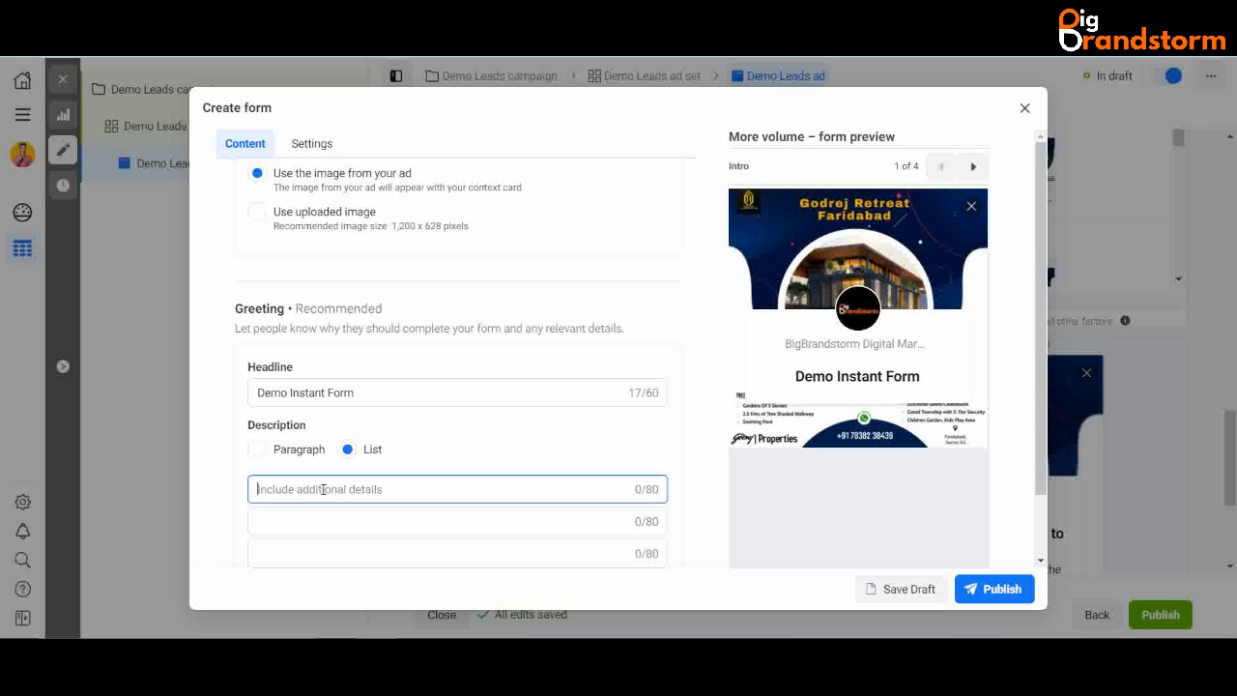
pyautogui.write('How can ')
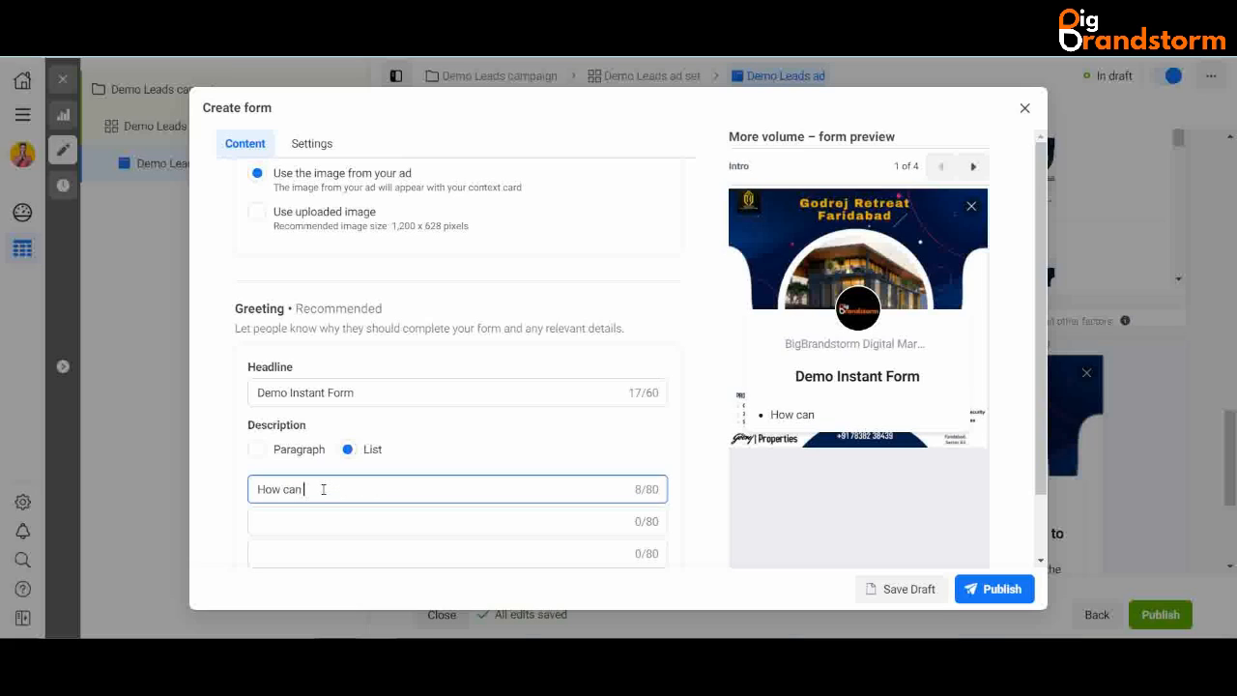
pyautogui.write('you create beautiful ')
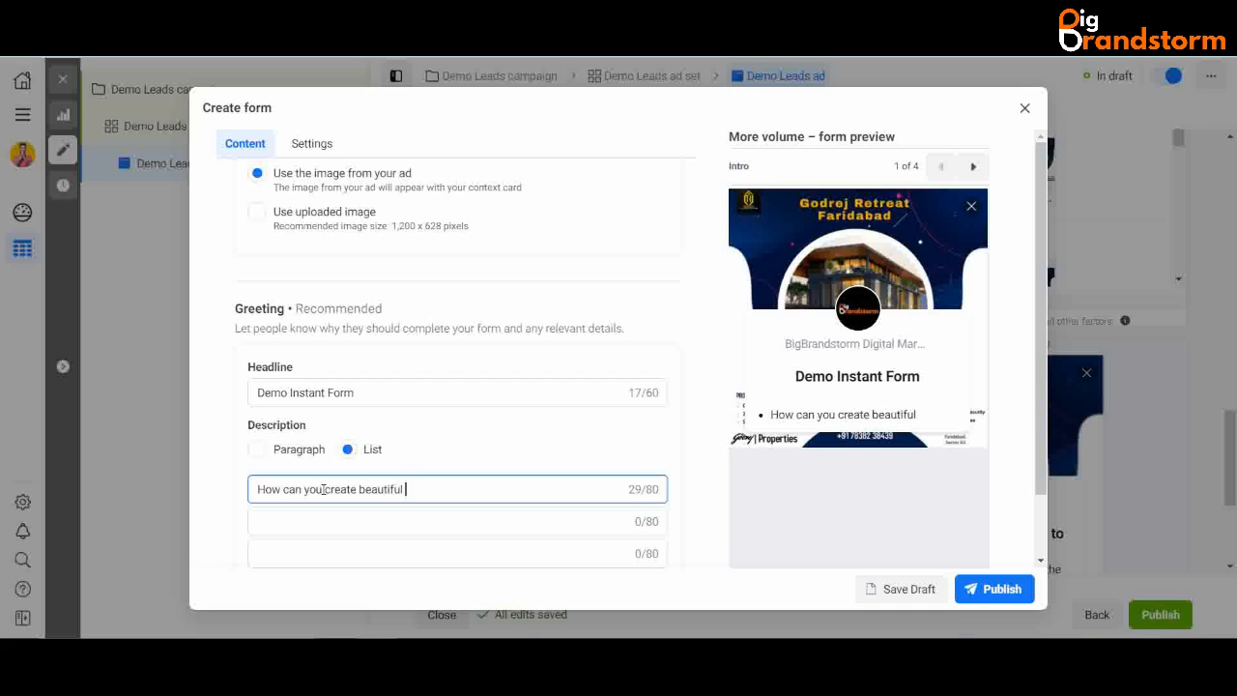
pyautogui.write('instant form')
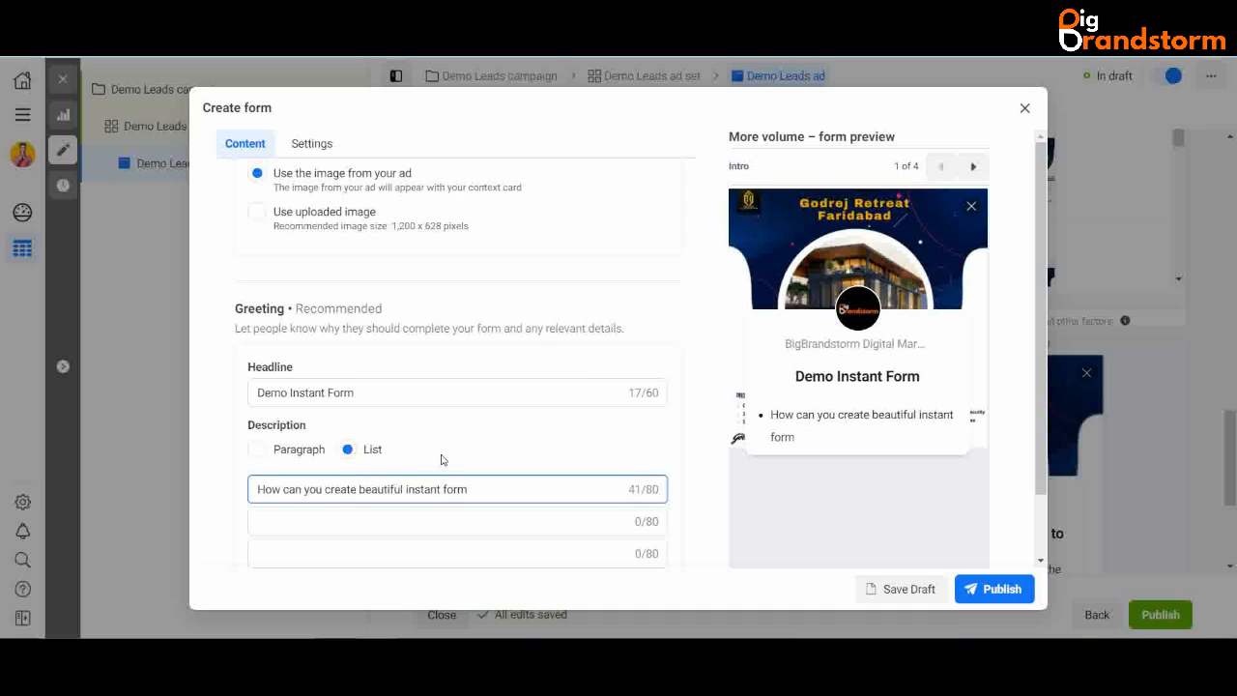
pyautogui.scroll(-3, 545, 445)
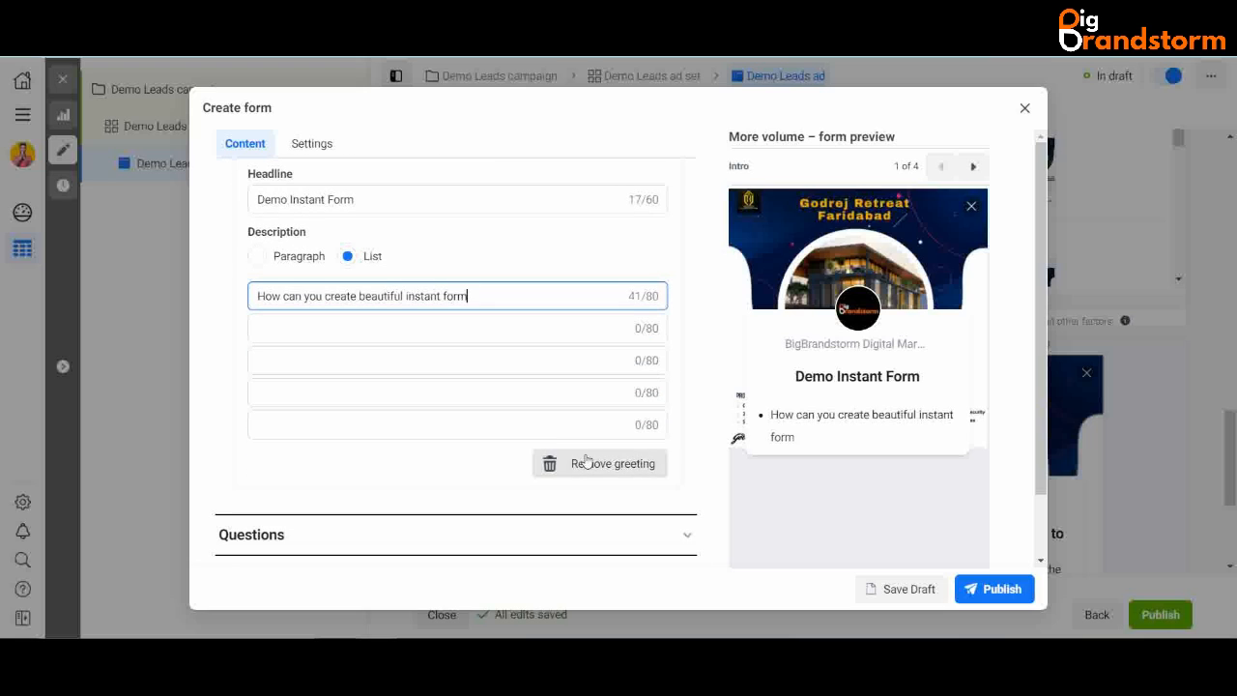
pyautogui.scroll(-1, 677, 404)
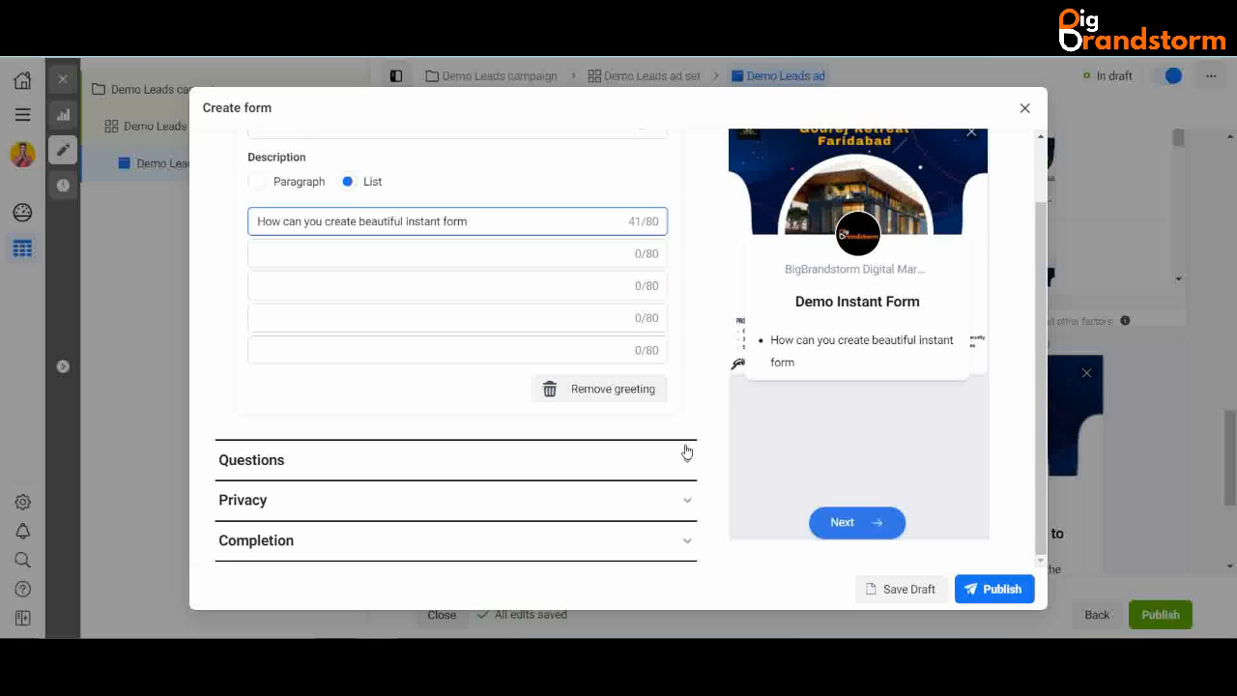
pyautogui.click(688, 459)
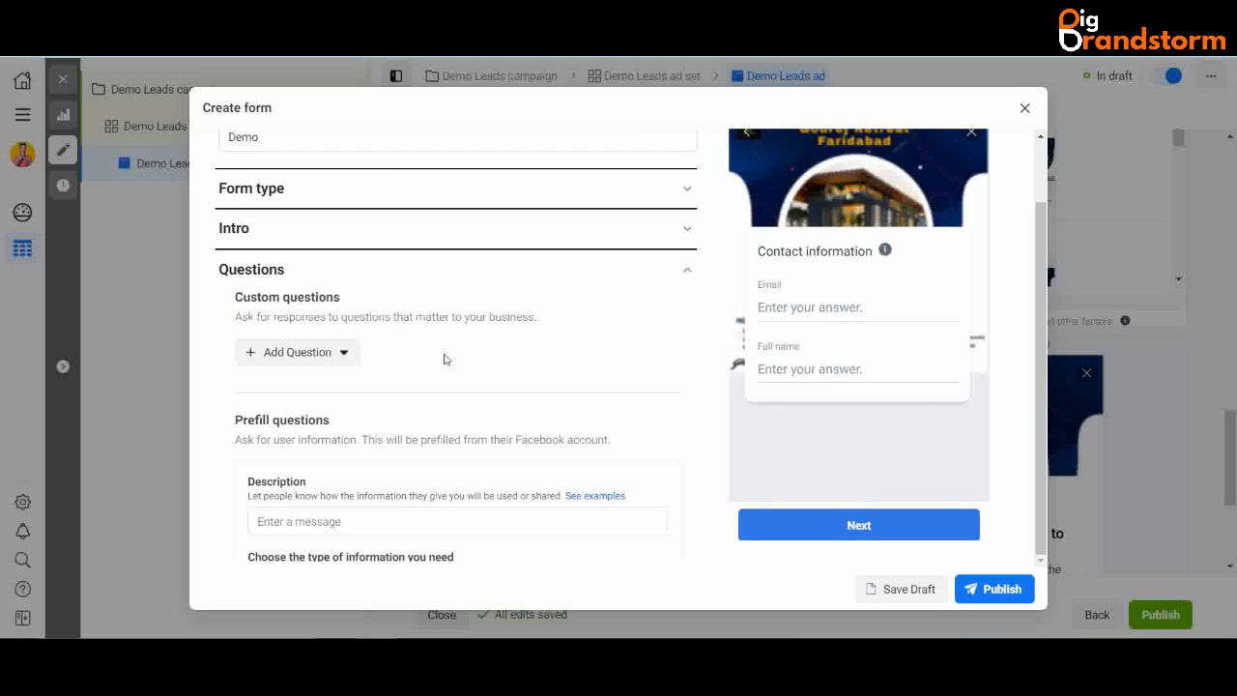
# - Look through the requestable info categories, then bring up the custom question types
pyautogui.scroll(-3, 442, 359)
pyautogui.scroll(2, 442, 359)
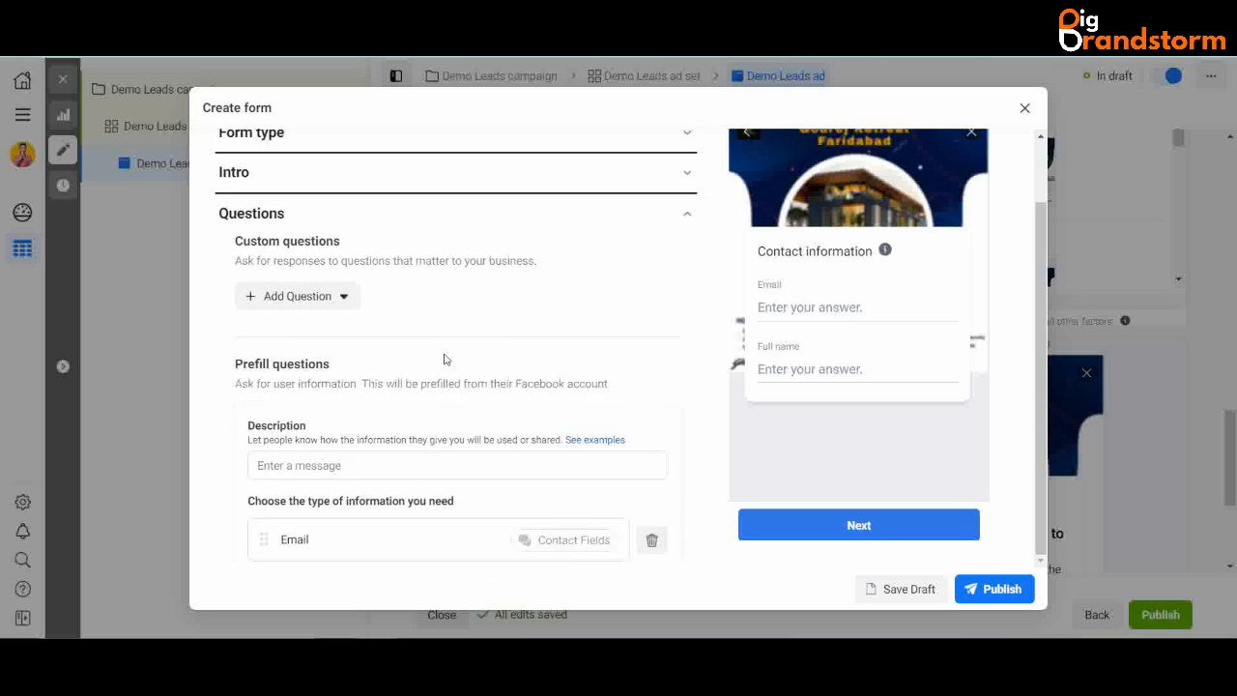
pyautogui.scroll(-3, 442, 359)
pyautogui.click(355, 415)
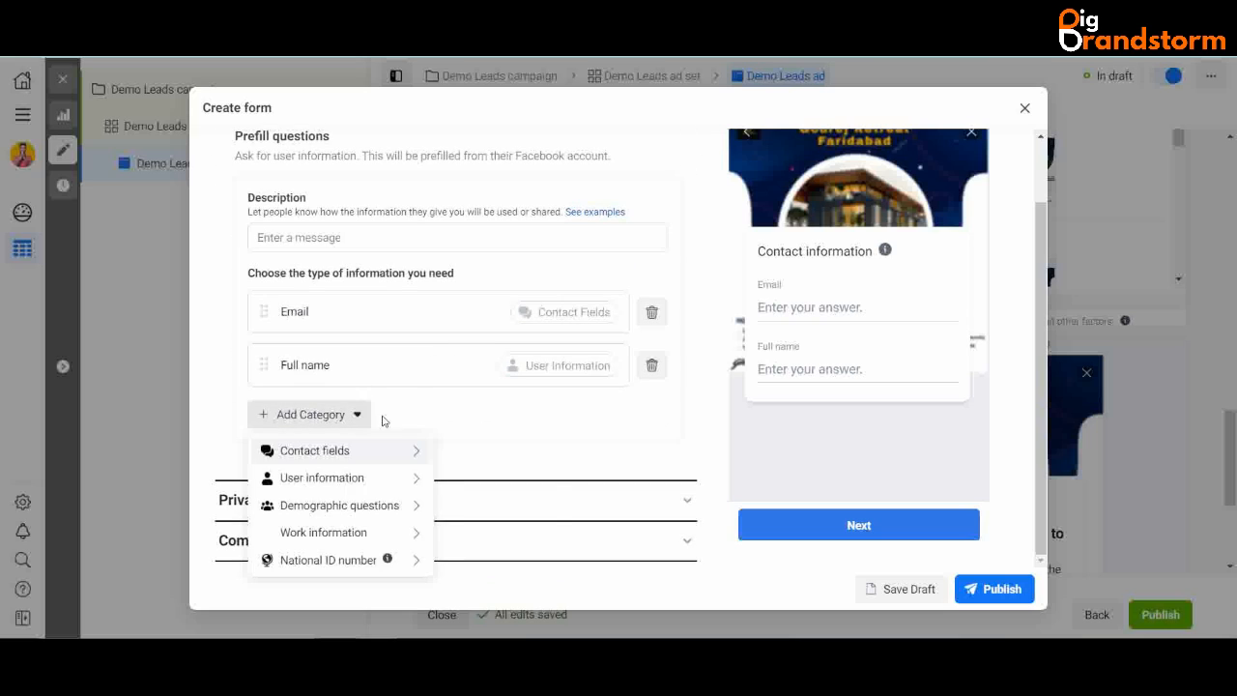
pyautogui.moveTo(416, 458)
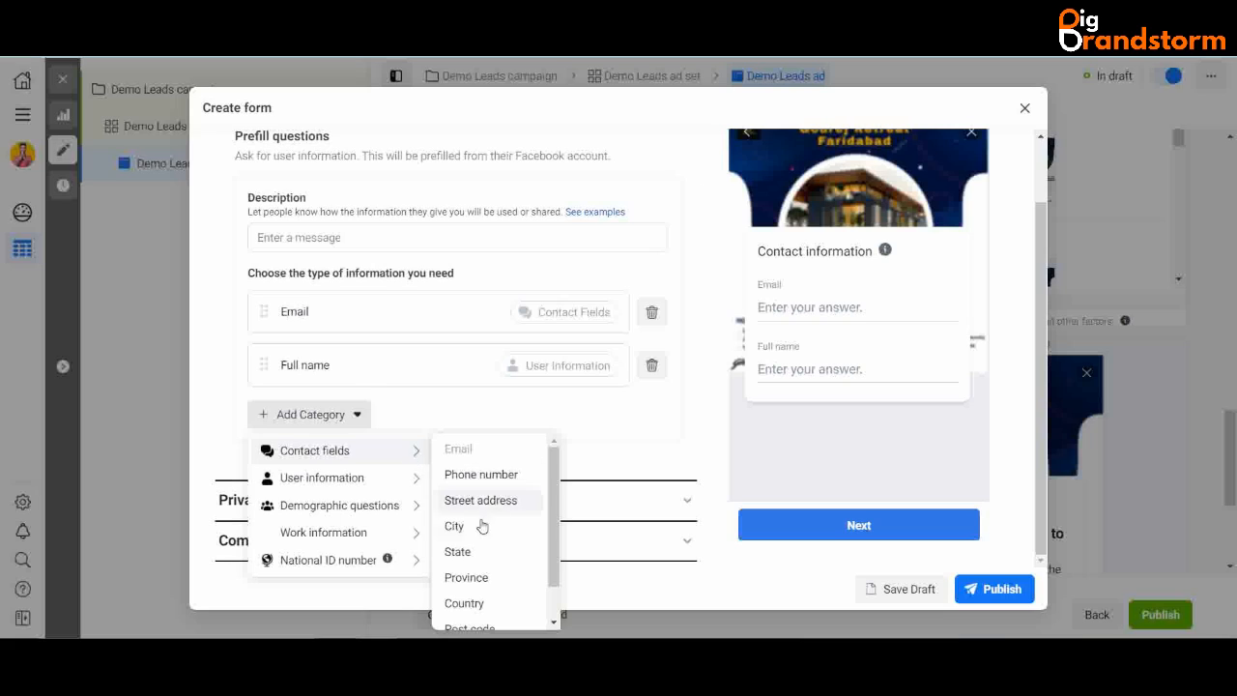
pyautogui.moveTo(416, 514)
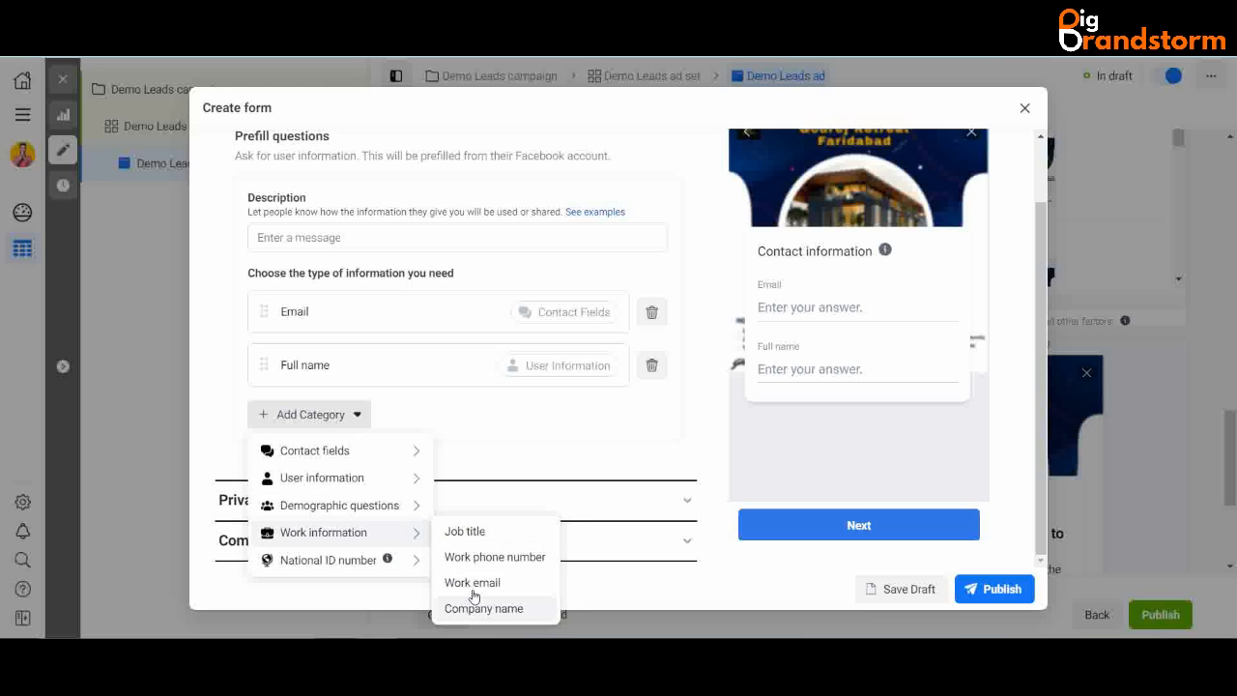
pyautogui.moveTo(407, 564)
pyautogui.scroll(1, 401, 326)
pyautogui.scroll(2, 401, 326)
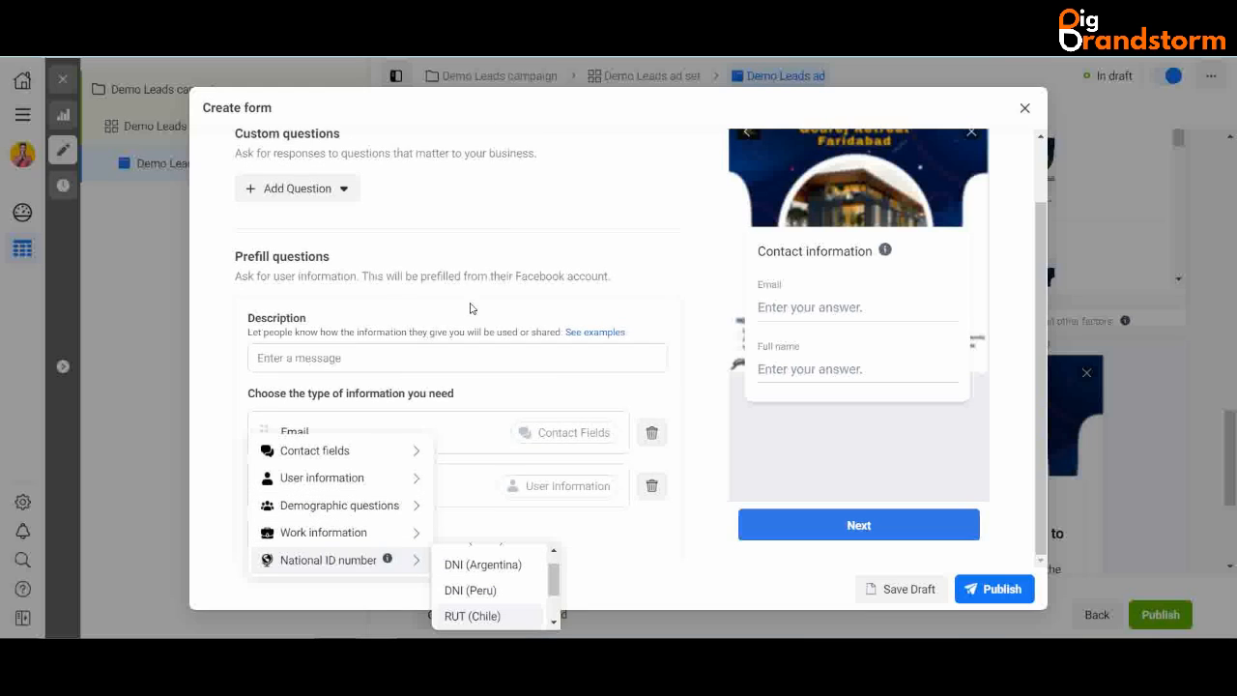
pyautogui.click(343, 258)
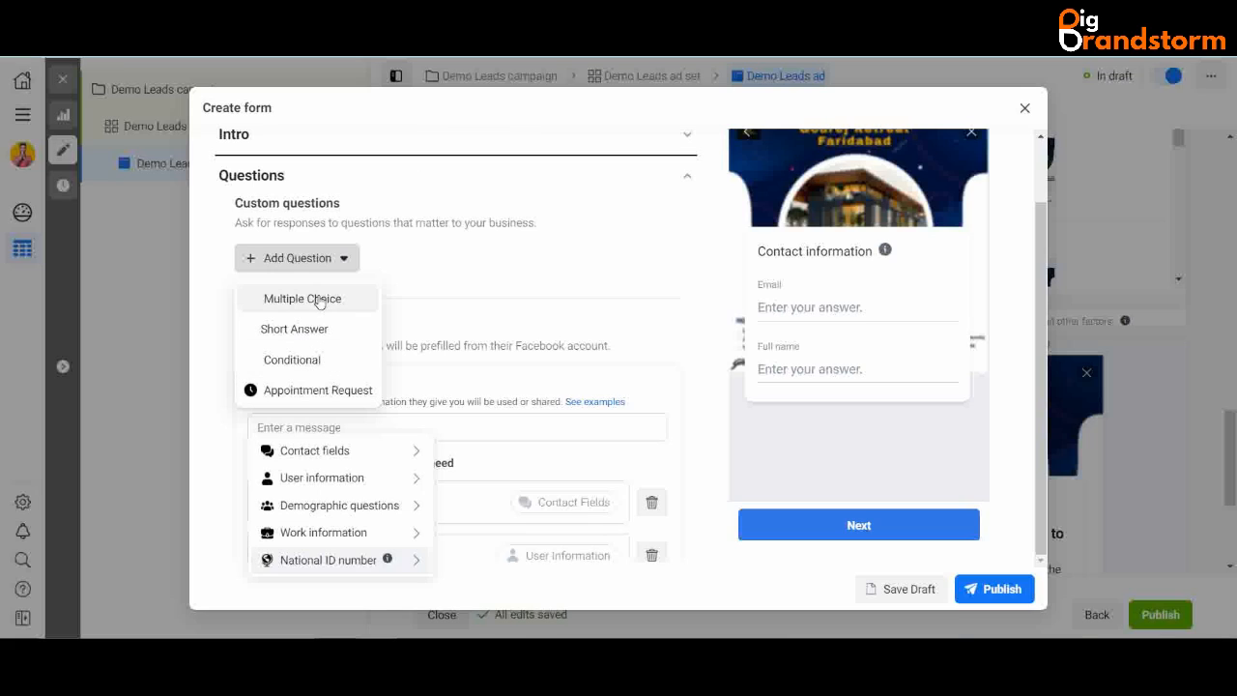
# - Add a multiple-choice question titled 'Preferred Size', correcting its spelling
pyautogui.click(329, 300)
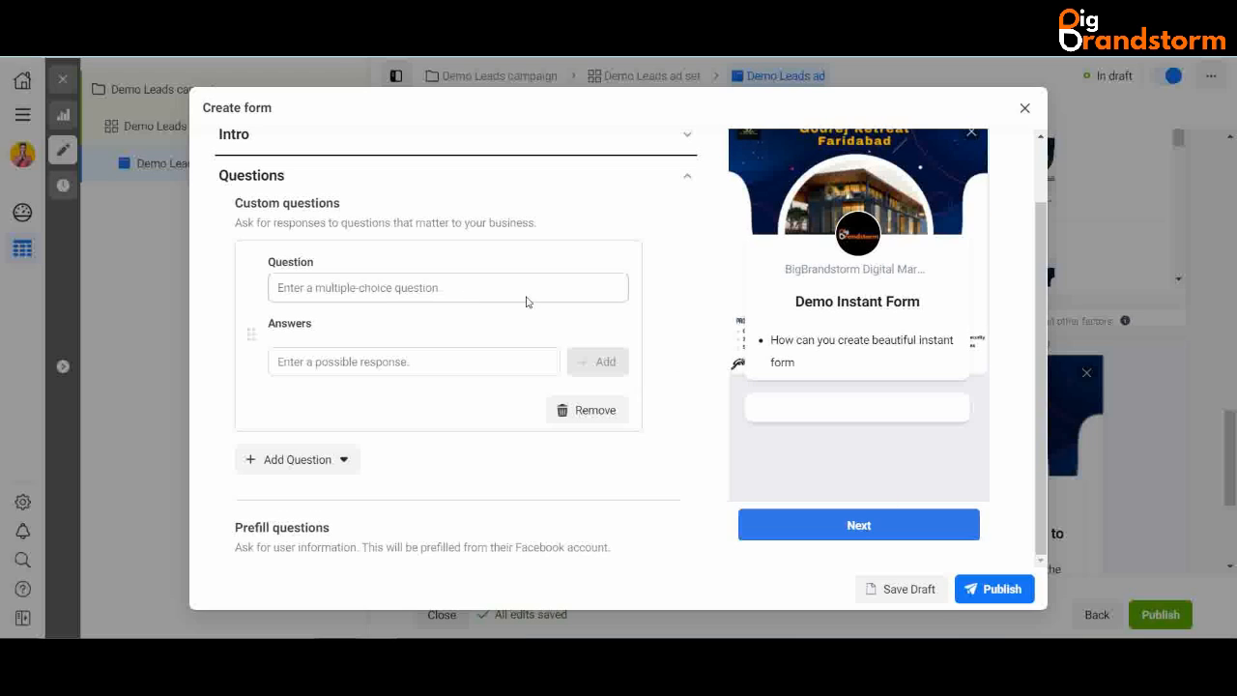
pyautogui.click(415, 287)
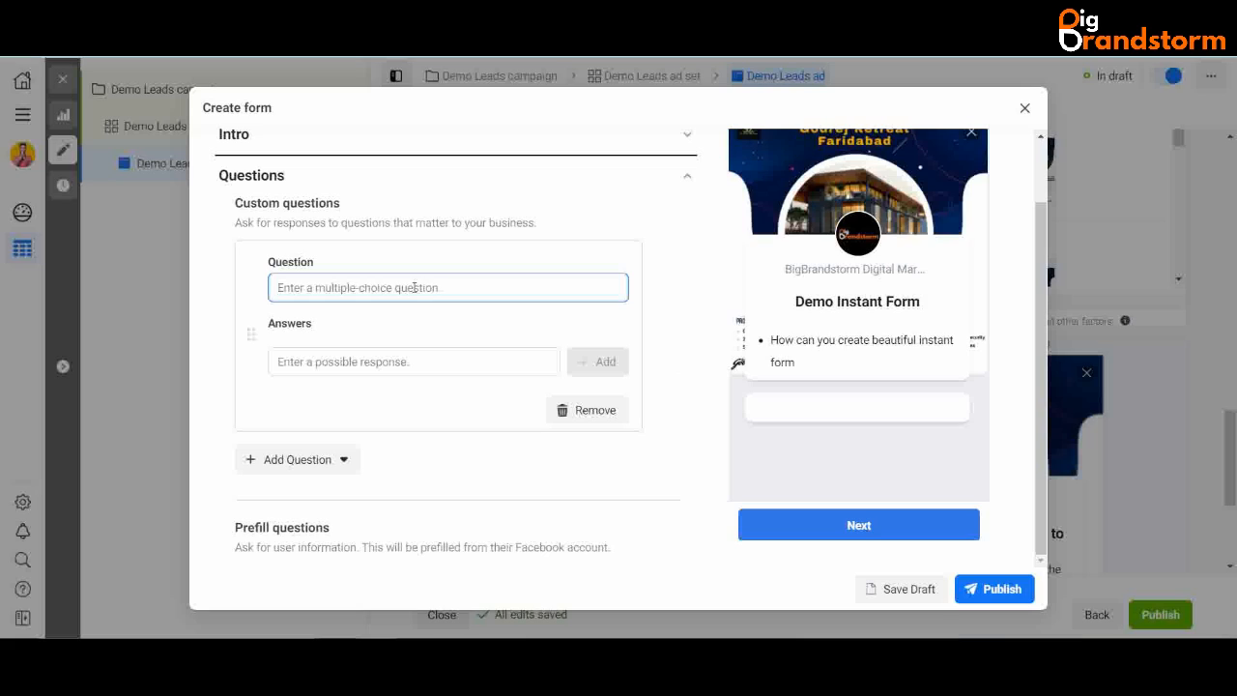
pyautogui.write('Prefferd')
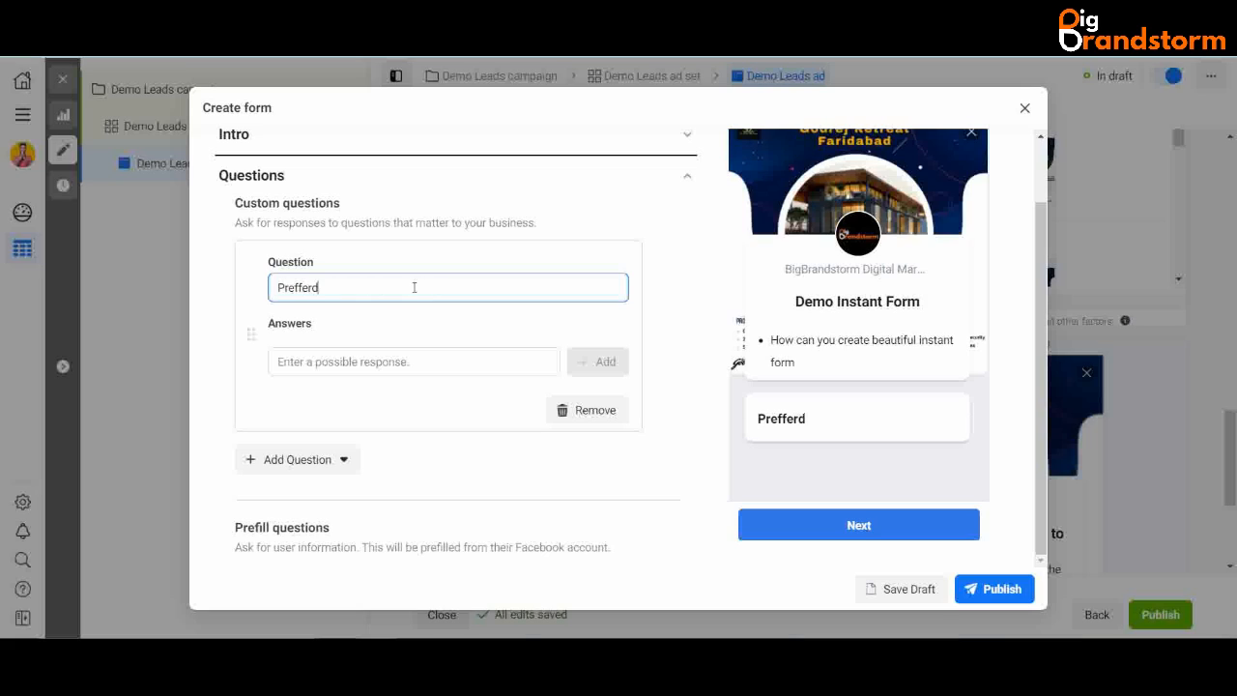
pyautogui.press('BackSpace')
pyautogui.write('ed Size')
pyautogui.doubleClick(315, 292)
pyautogui.rightClick(315, 296)
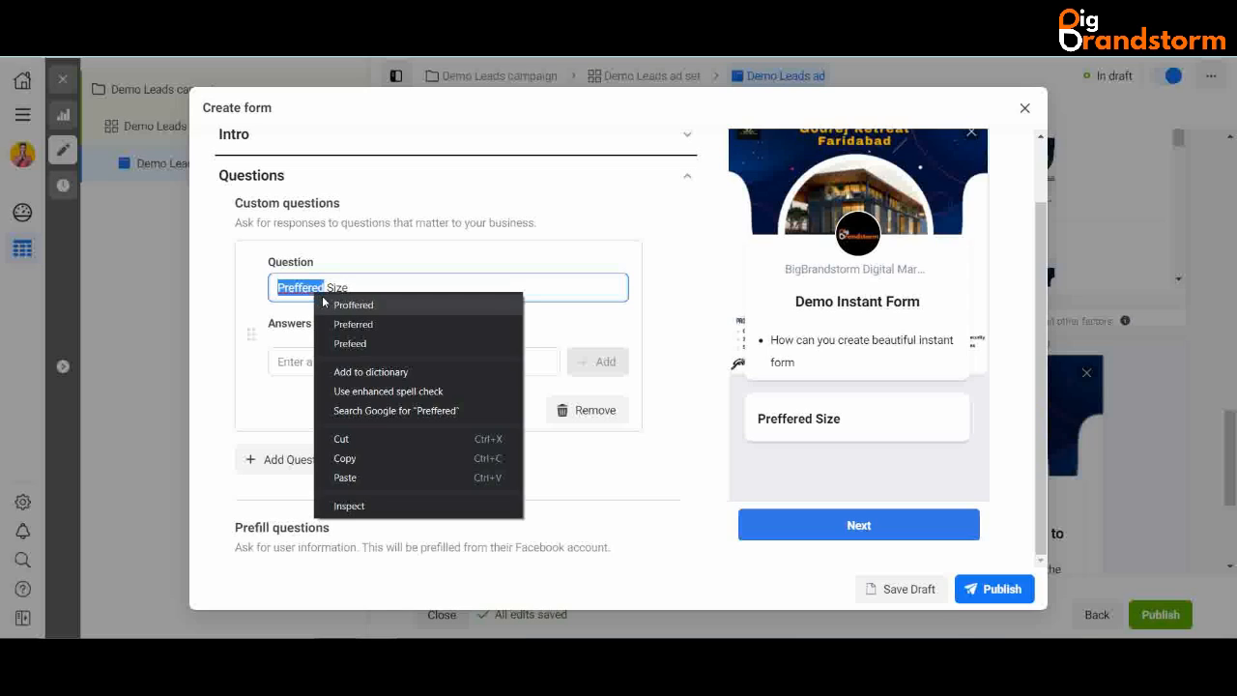
pyautogui.click(364, 326)
# - Add the answer options 125 sqyd, 145 sqyd and 180 sqyd
pyautogui.click(332, 363)
pyautogui.write('12')
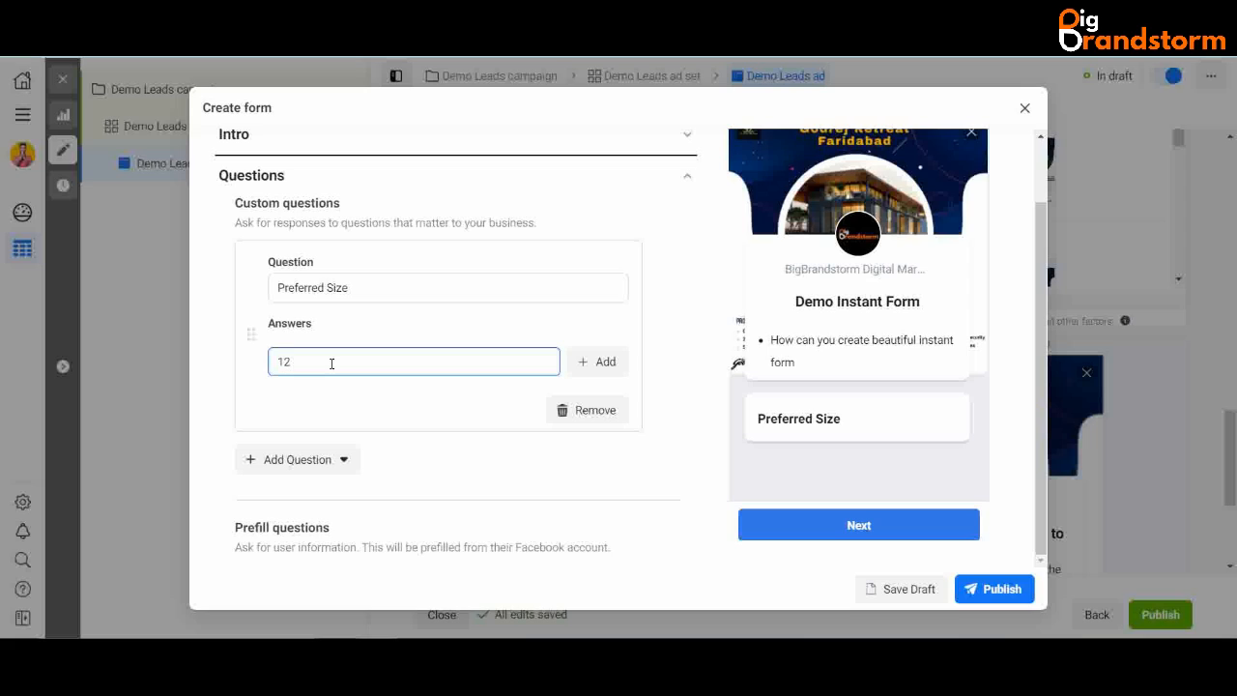
pyautogui.write('5 sqyd')
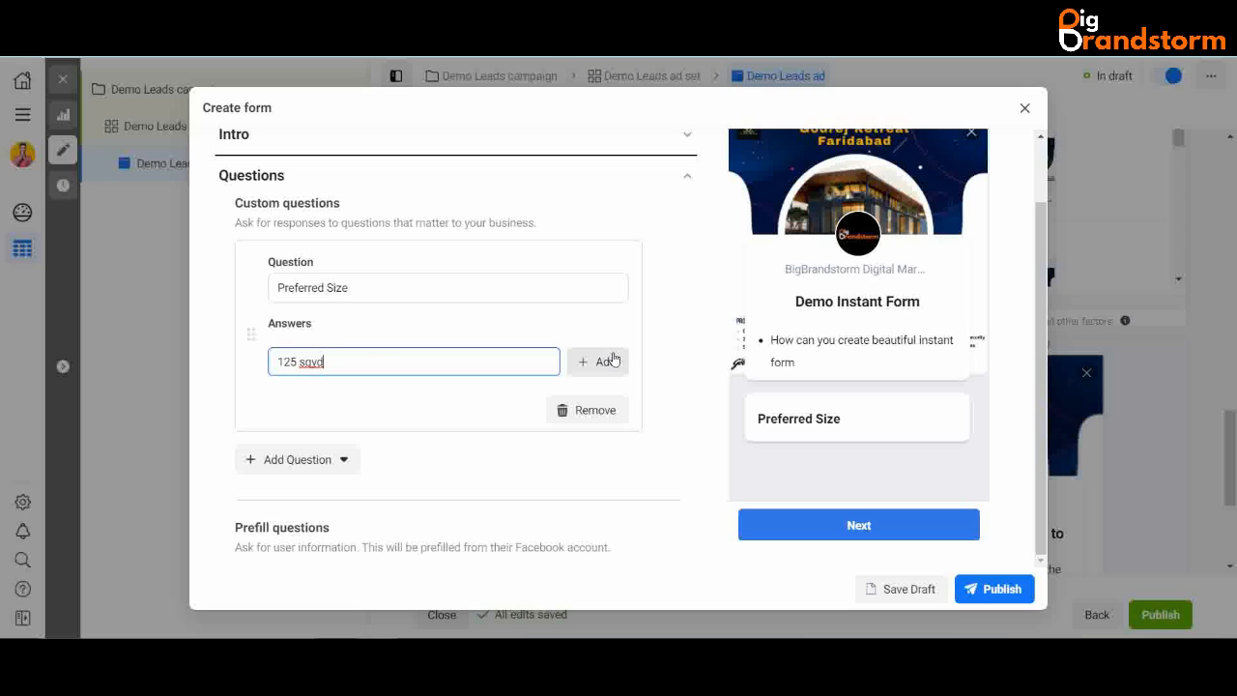
pyautogui.click(601, 361)
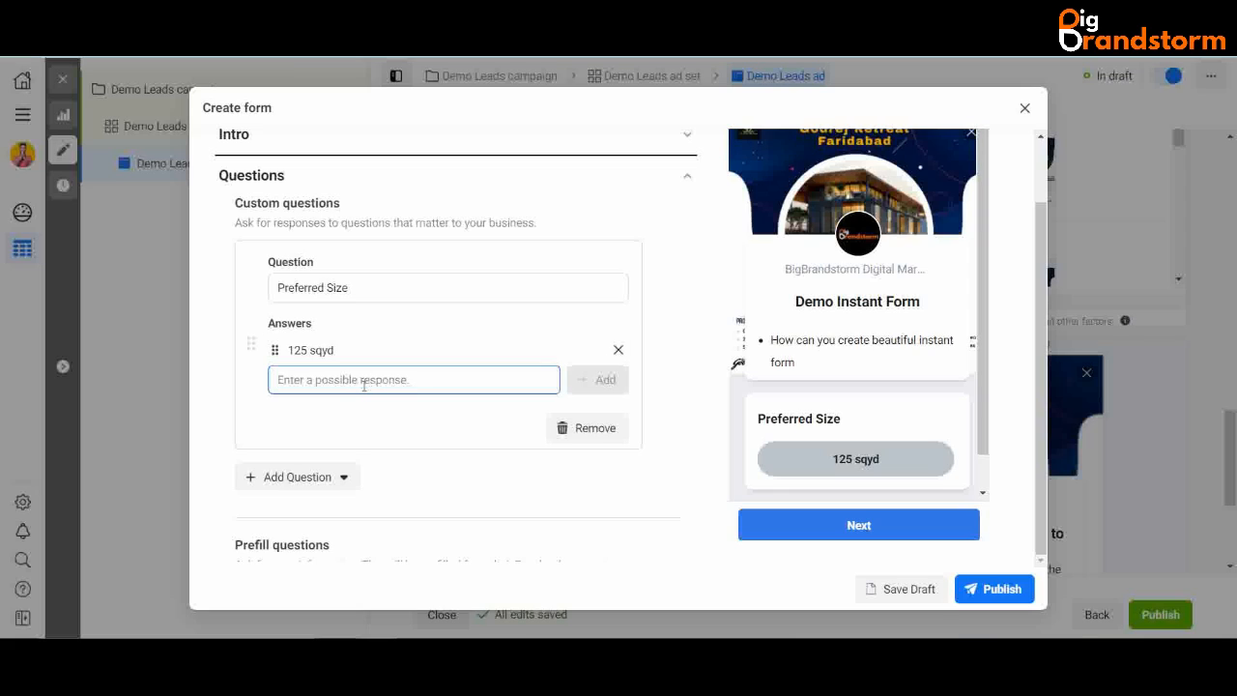
pyautogui.write('145')
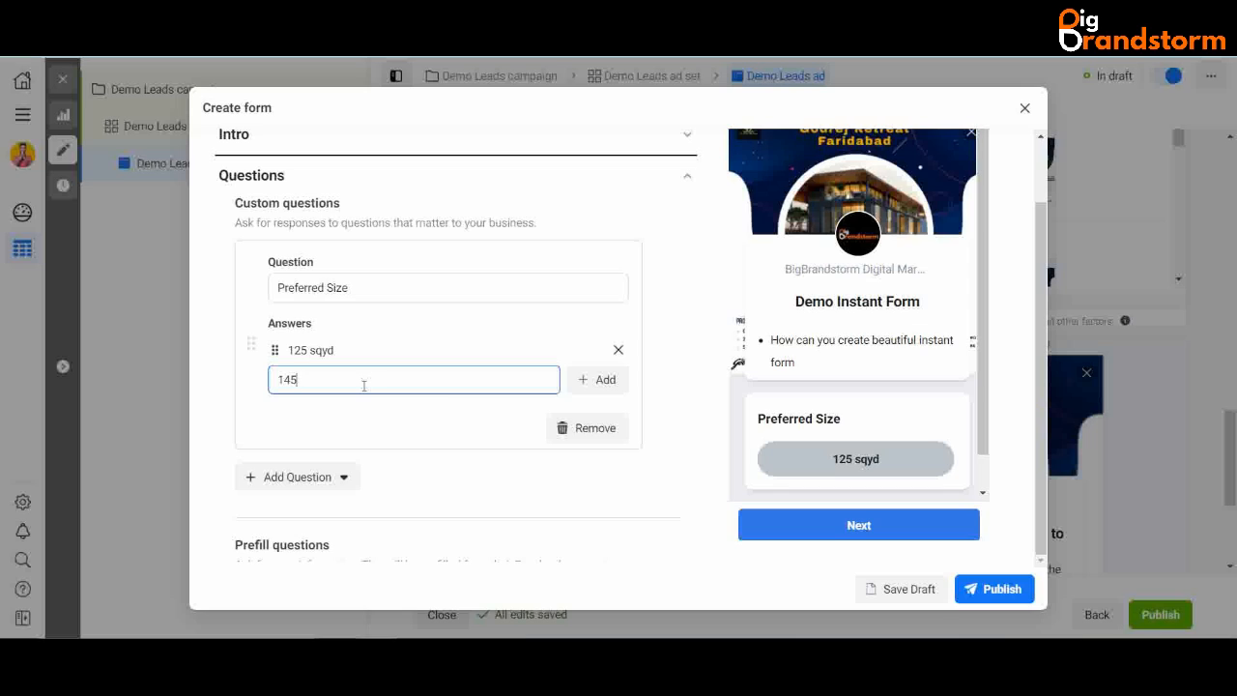
pyautogui.write(' sqyd')
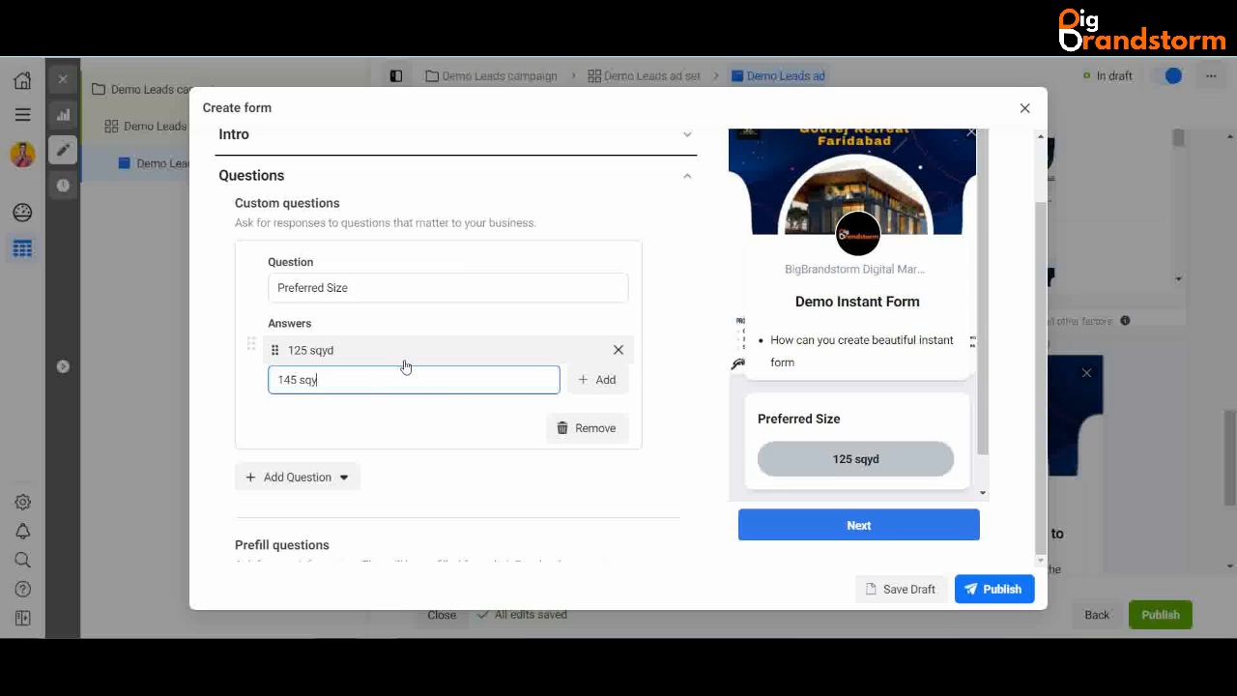
pyautogui.click(573, 384)
pyautogui.click(407, 410)
pyautogui.write('18')
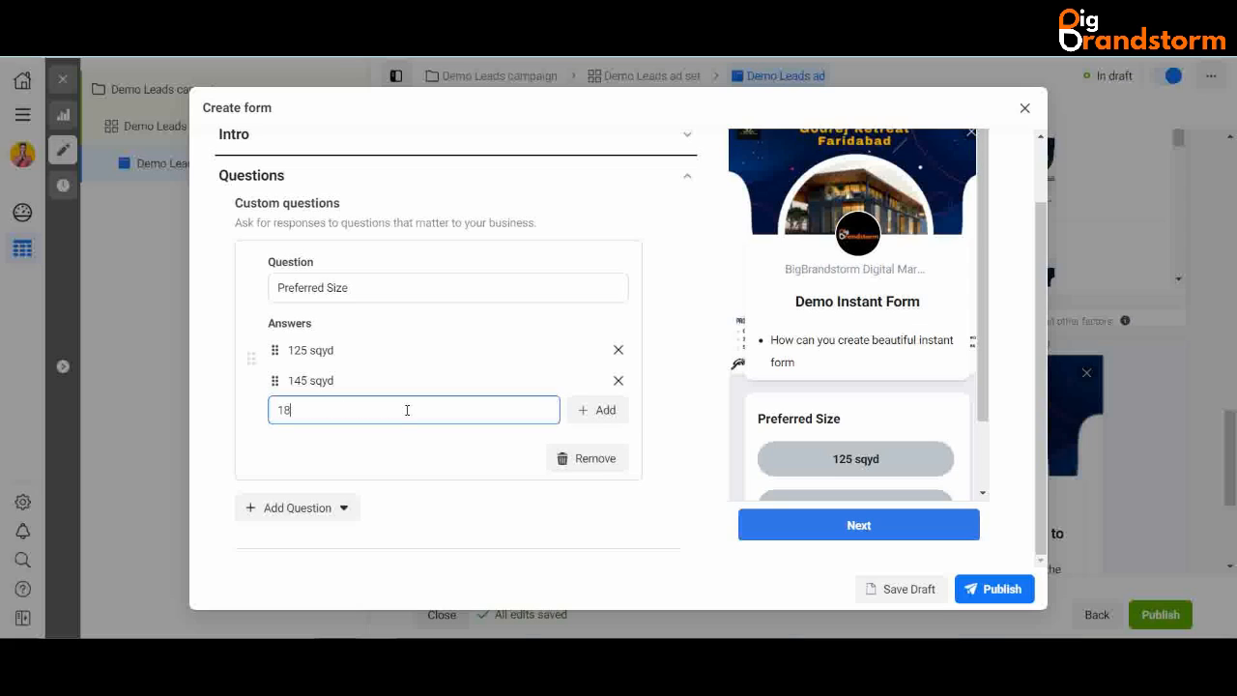
pyautogui.write('0 sqyd')
pyautogui.click(619, 414)
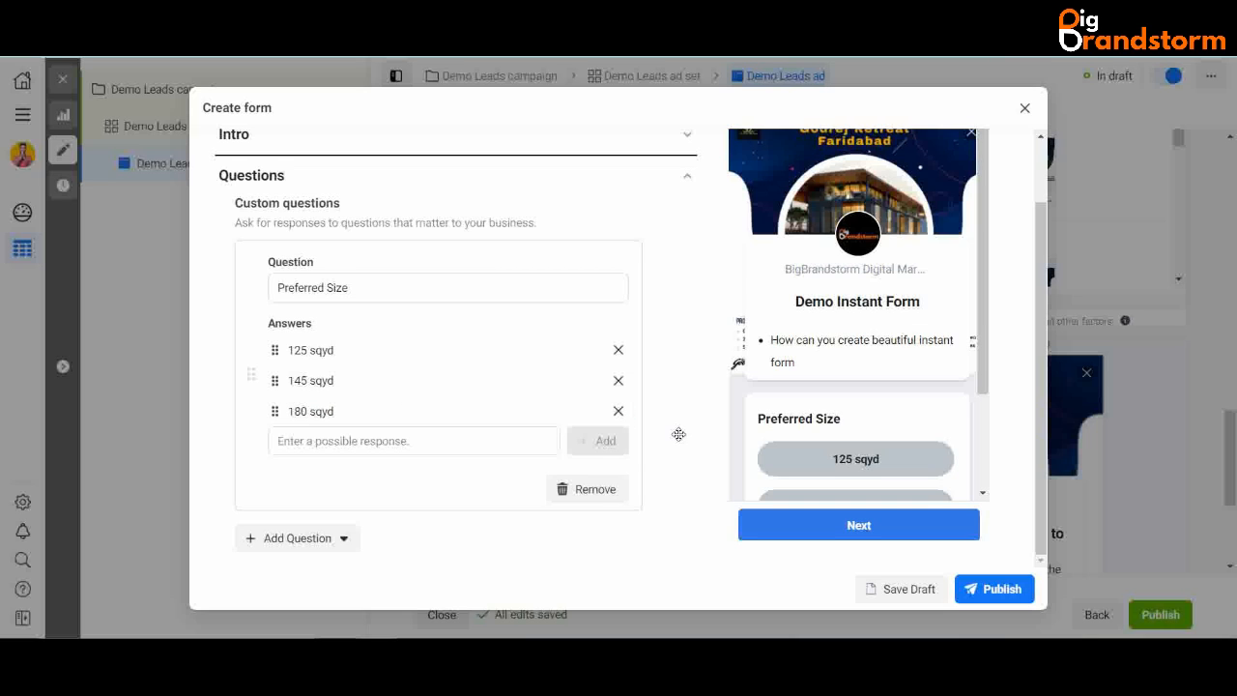
pyautogui.scroll(-5, 676, 434)
# - Test the Preferred Size question by selecting 125 sqyd in the preview
pyautogui.scroll(-1, 618, 440)
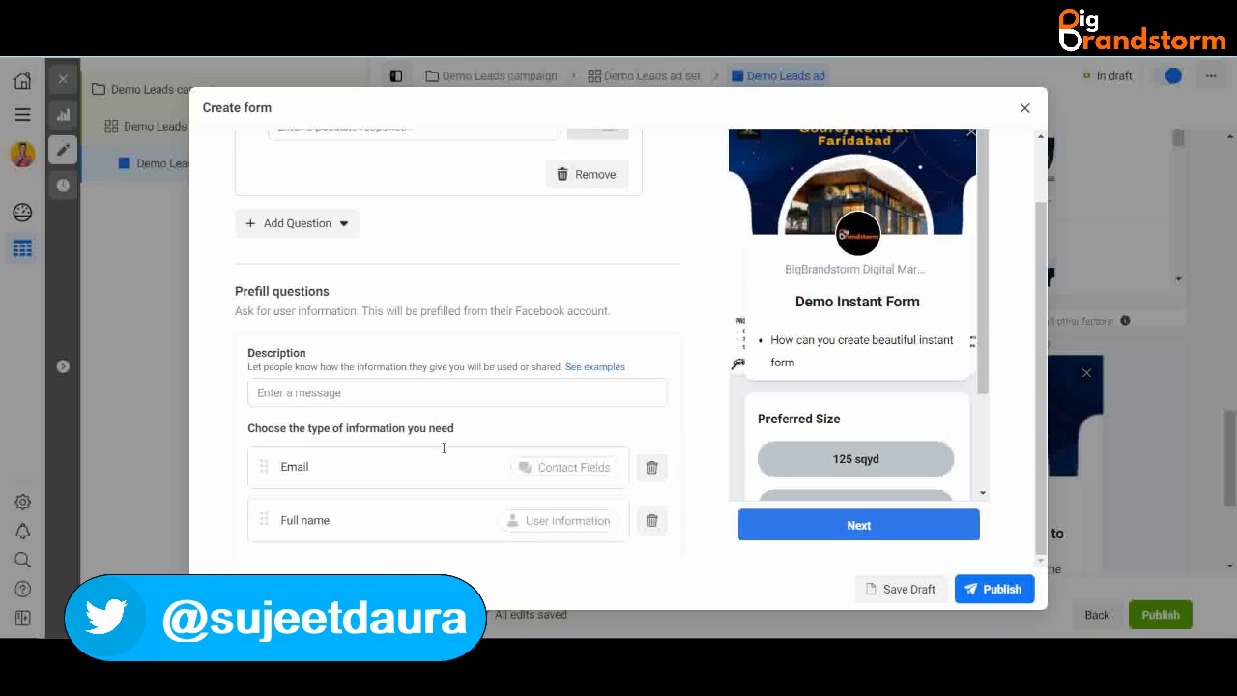
pyautogui.scroll(-1, 822, 290)
pyautogui.scroll(1, 822, 289)
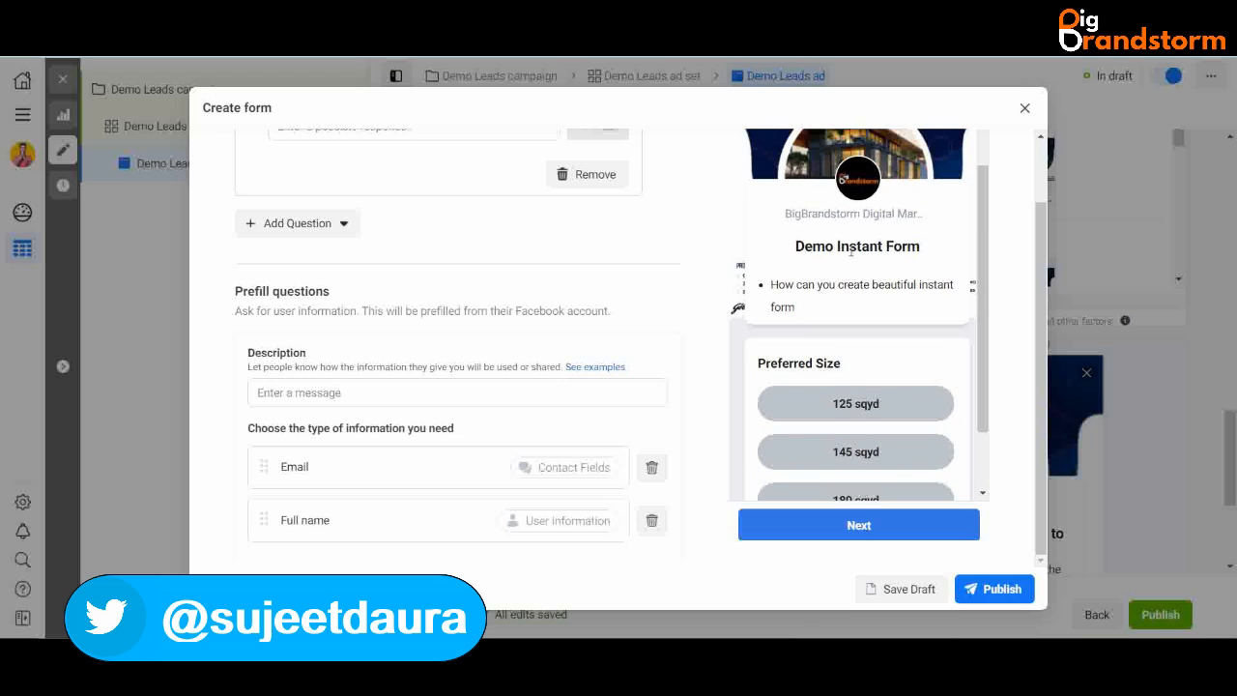
pyautogui.scroll(-1, 839, 471)
pyautogui.scroll(-1, 839, 471)
pyautogui.scroll(1, 837, 470)
pyautogui.scroll(-1, 850, 406)
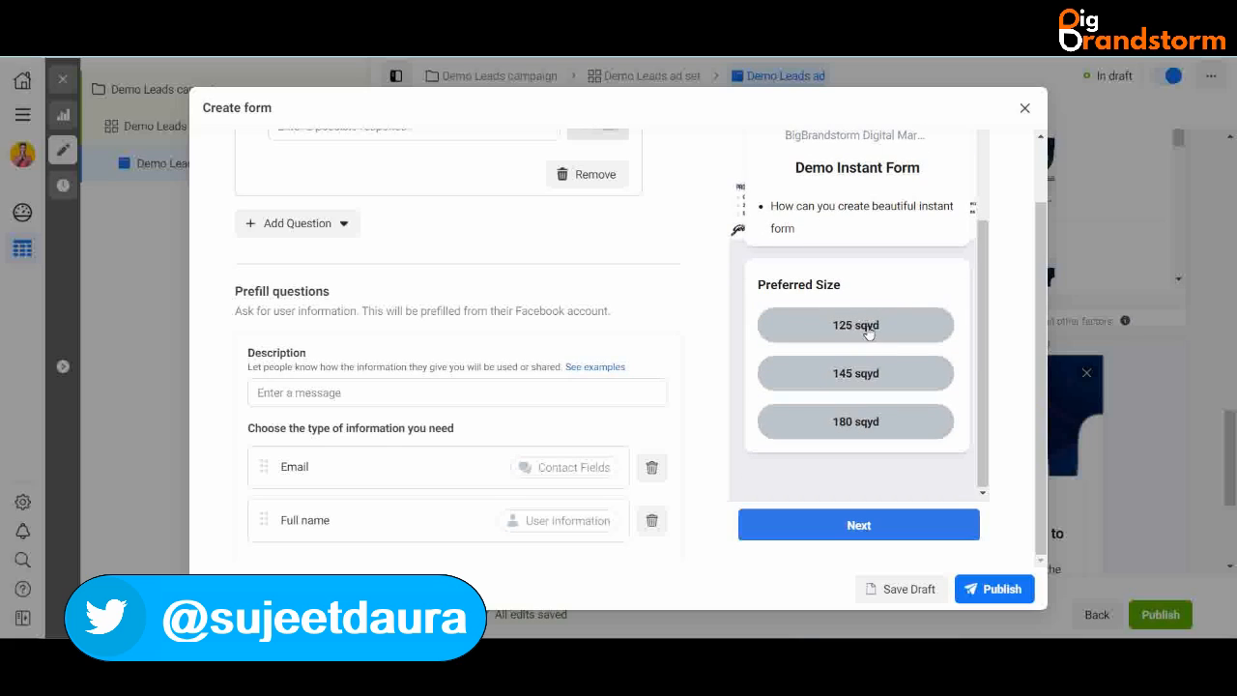
pyautogui.click(868, 334)
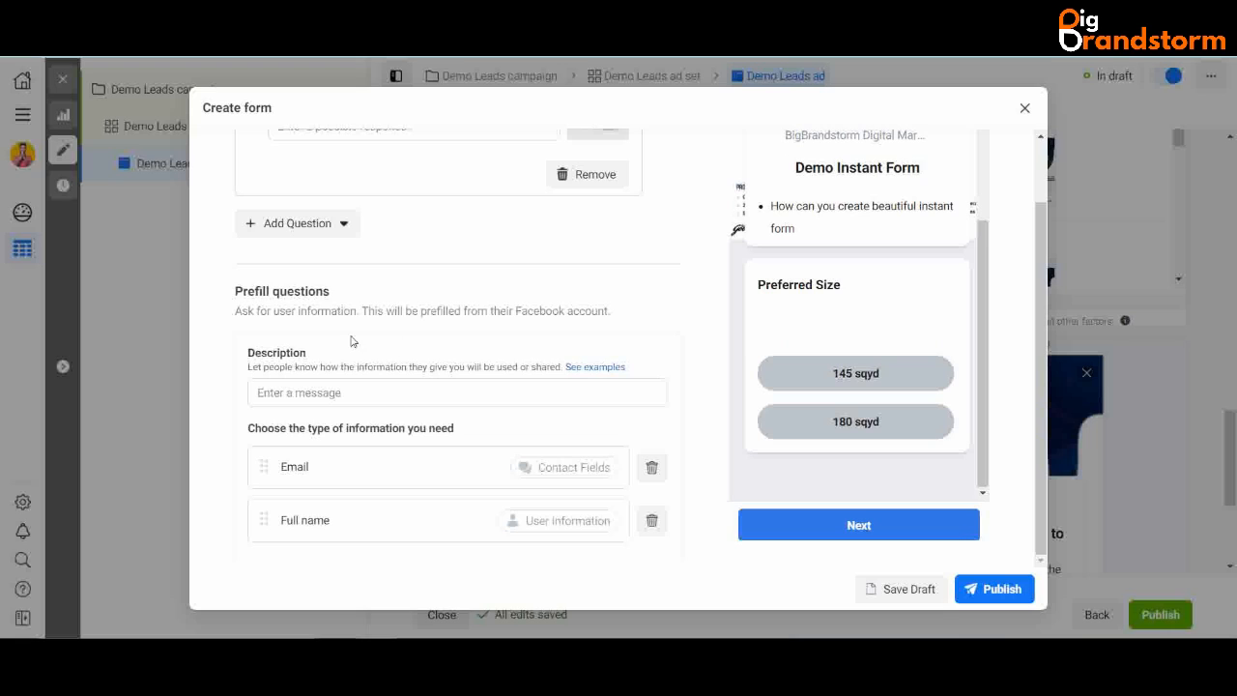
pyautogui.scroll(1, 355, 343)
pyautogui.scroll(-1, 349, 438)
pyautogui.click(339, 388)
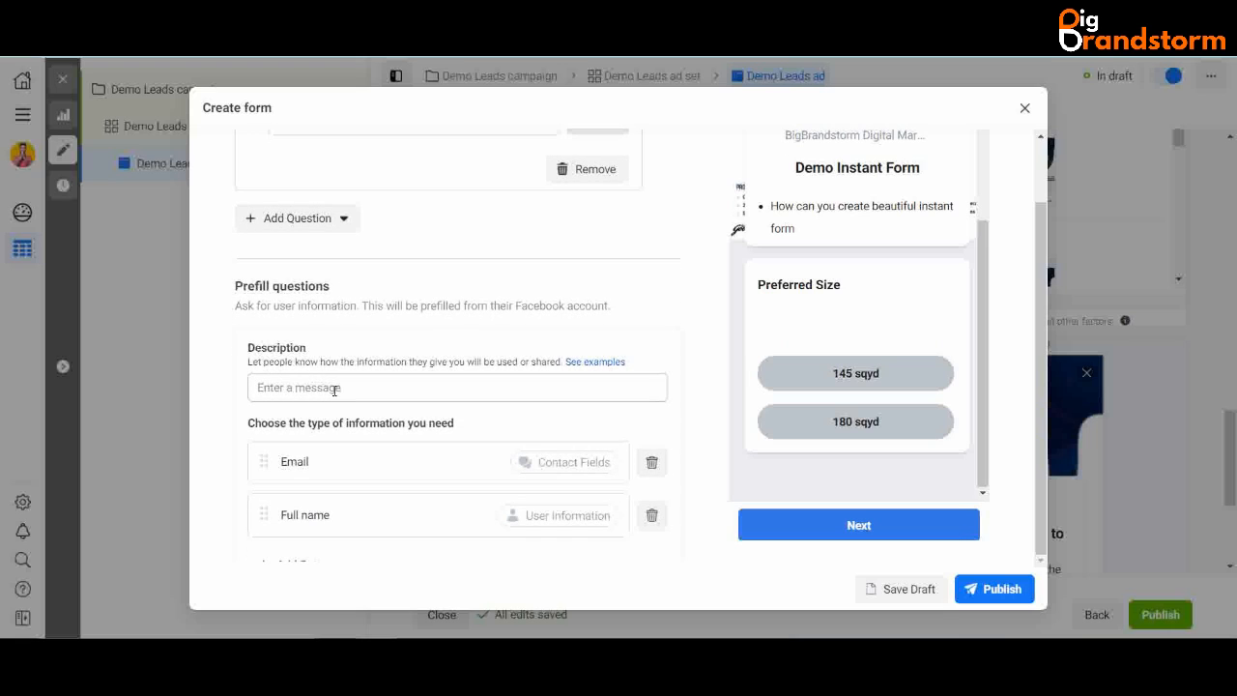
pyautogui.scroll(-3, 336, 388)
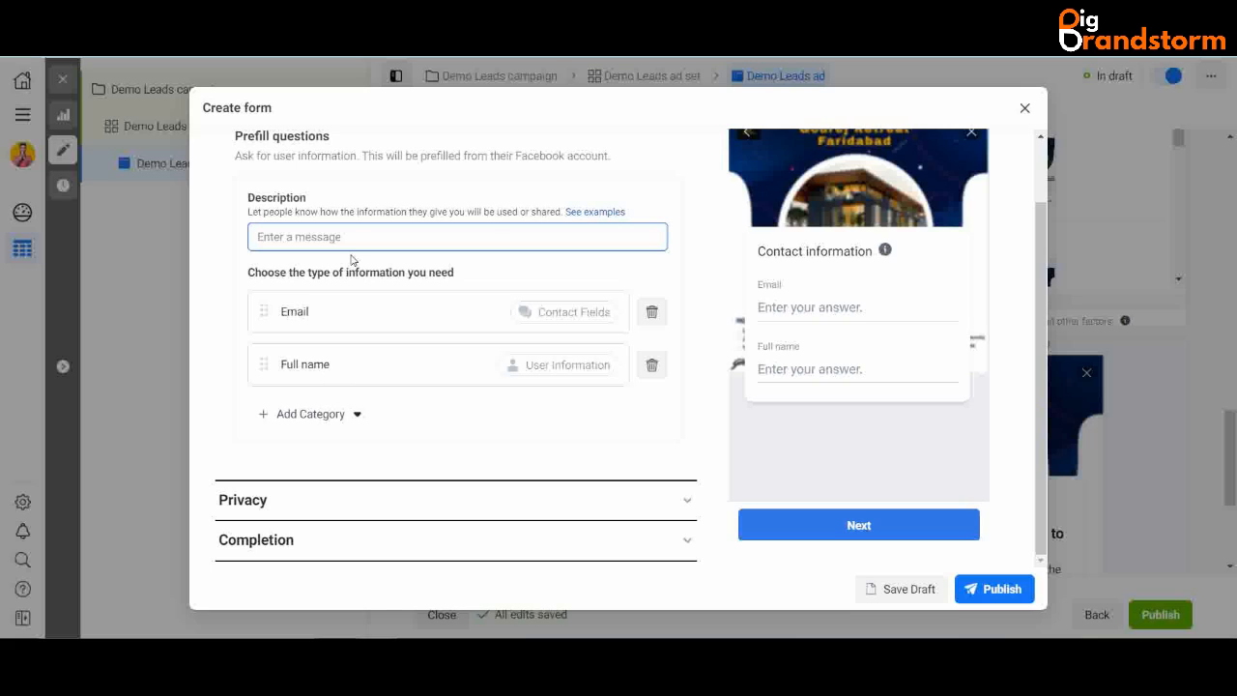
# - Enter the prefill description 'We collect your info to contact you! No SPAM!'
pyautogui.write('We cool')
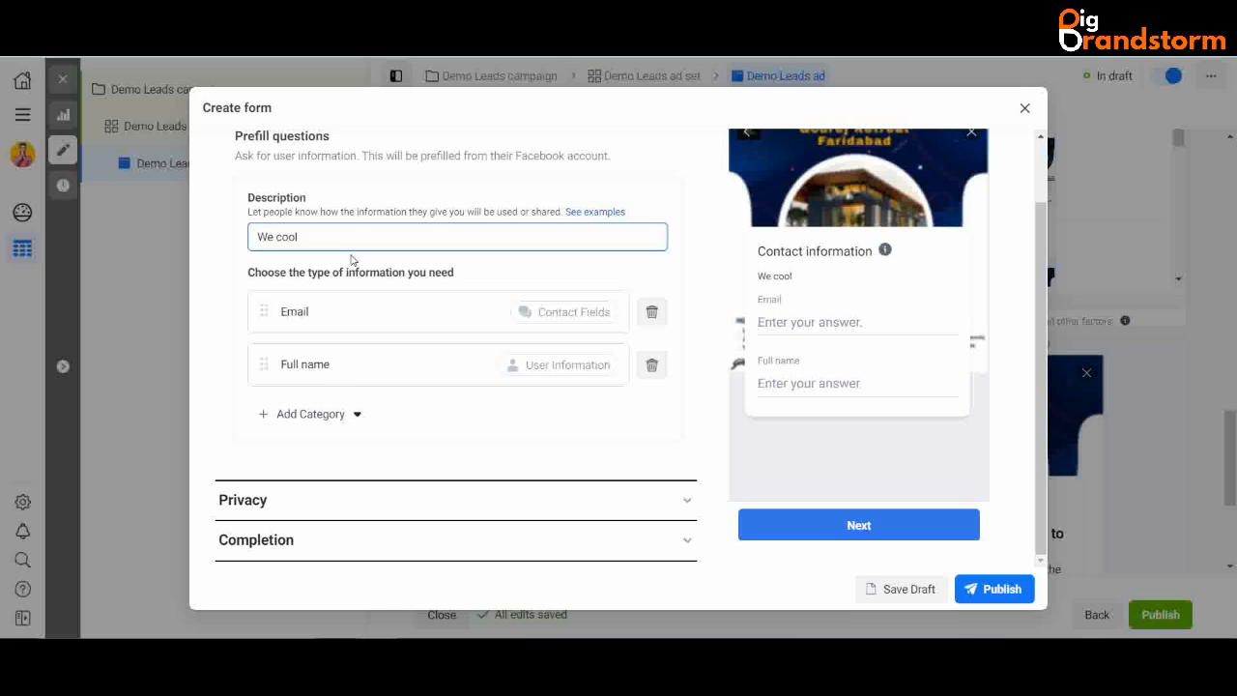
pyautogui.press('BackSpace')
pyautogui.press('BackSpace')
pyautogui.write('llect your info')
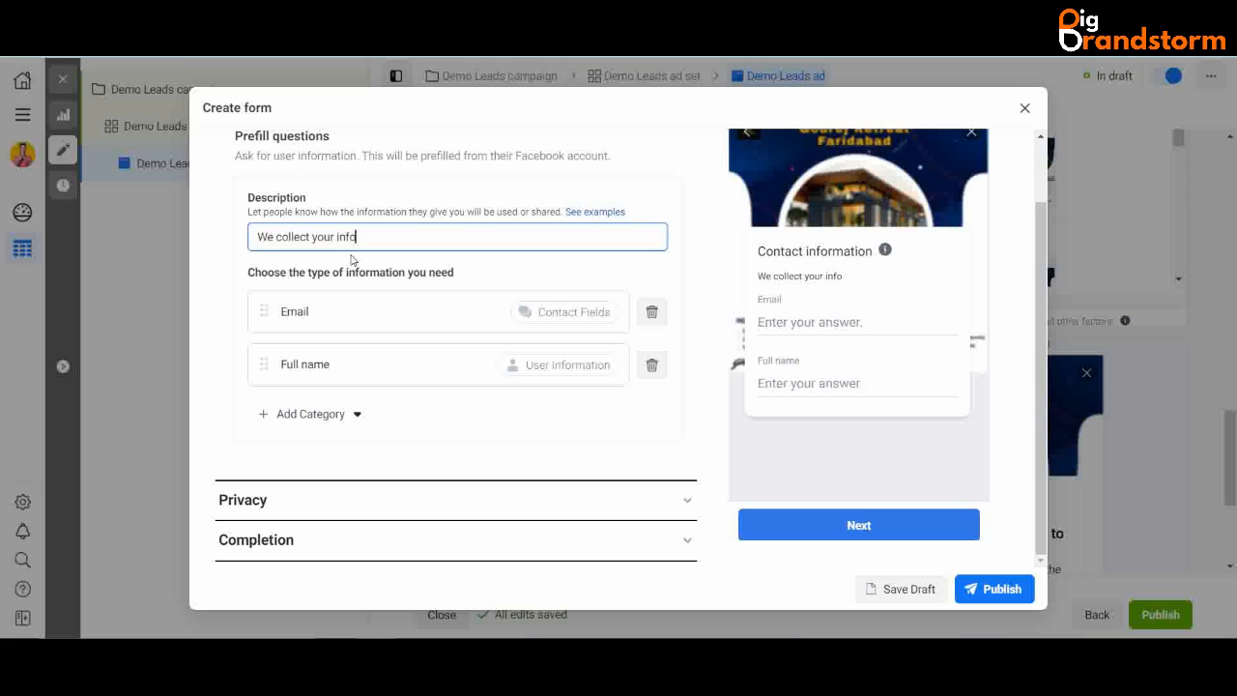
pyautogui.write(' to contact you! No SPAM!')
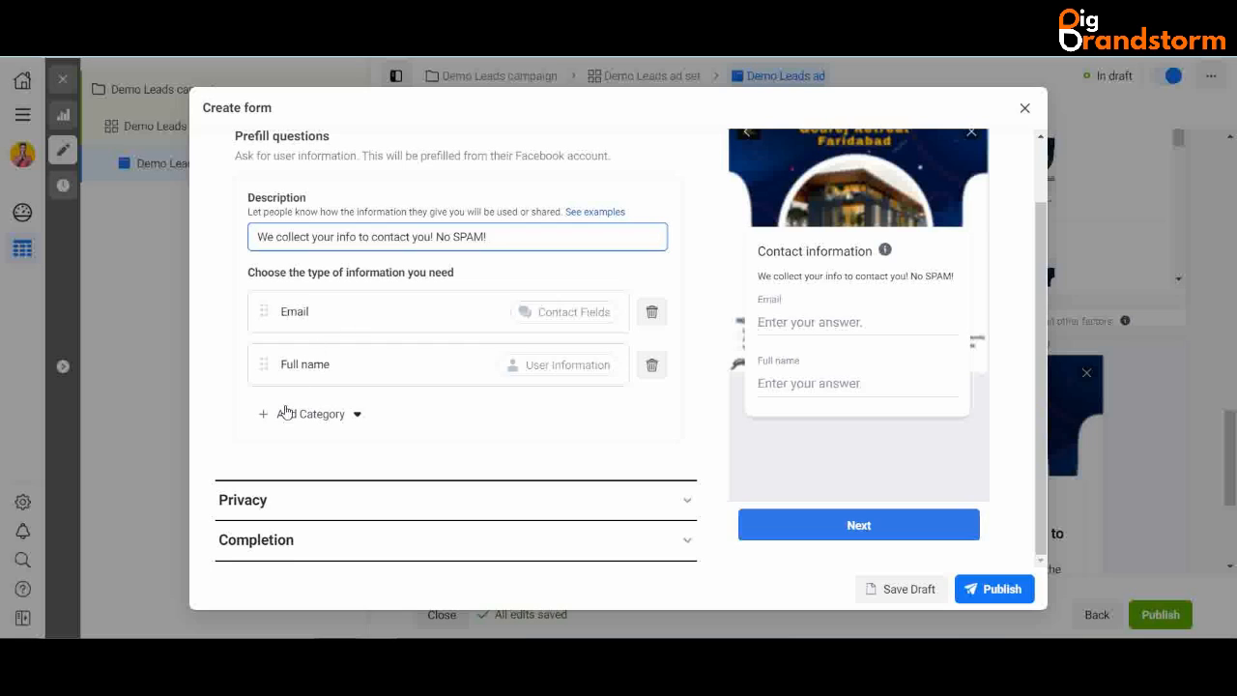
# - Also request Phone number and order the fields Full name, Phone number, Email
pyautogui.click(323, 413)
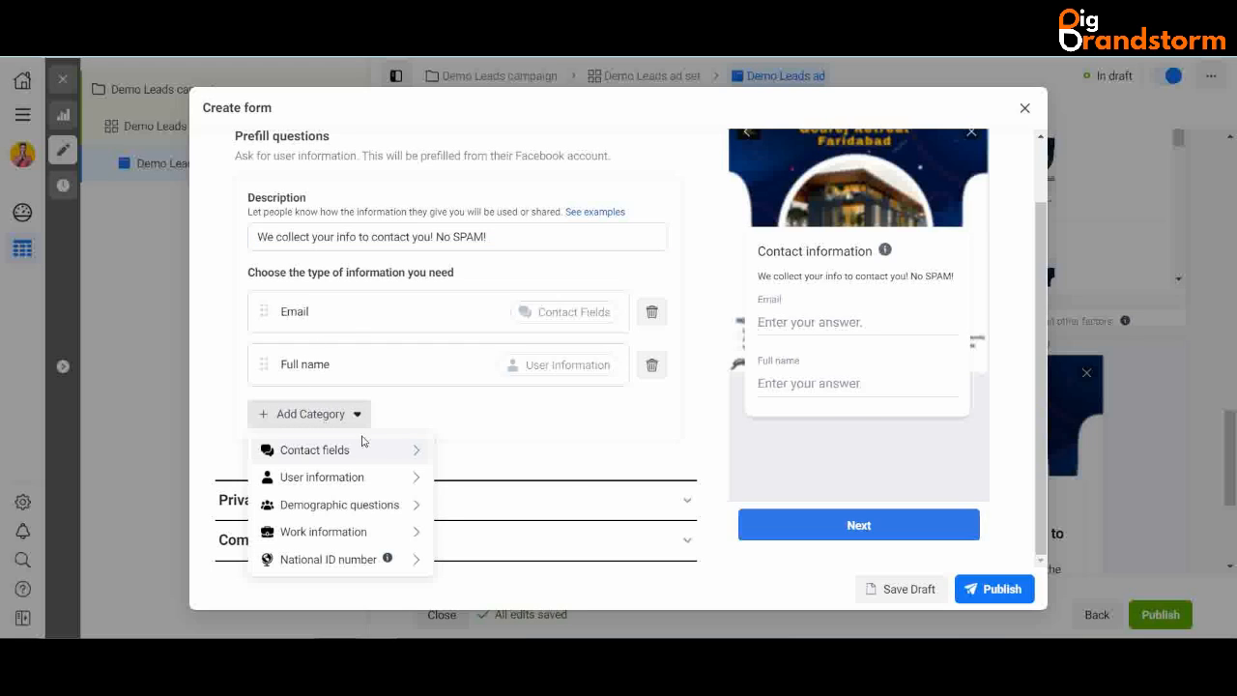
pyautogui.moveTo(377, 450)
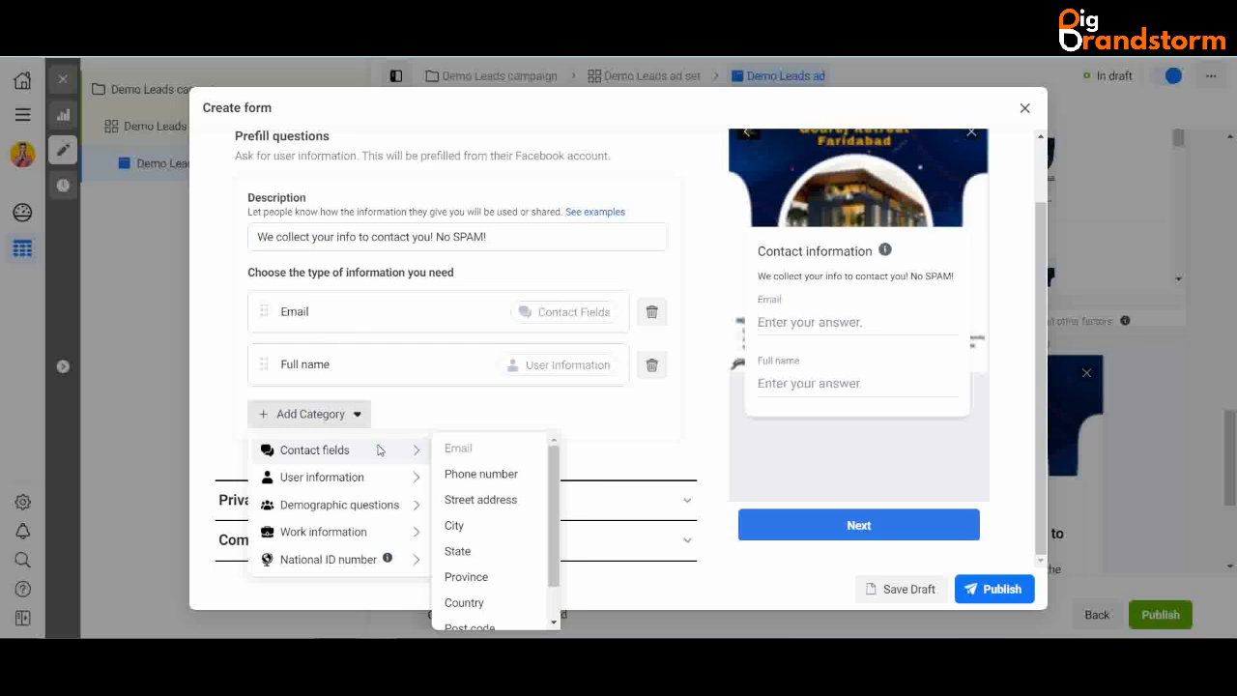
pyautogui.click(474, 475)
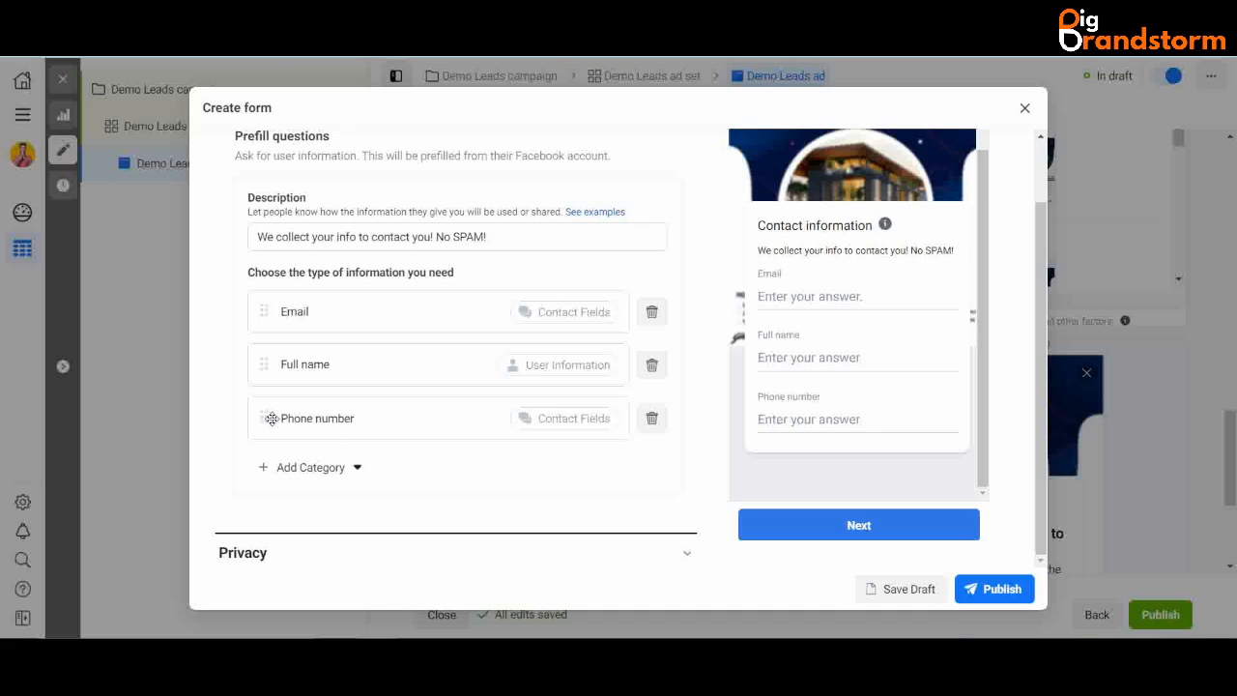
pyautogui.moveTo(263, 418); pyautogui.dragTo(264, 329)
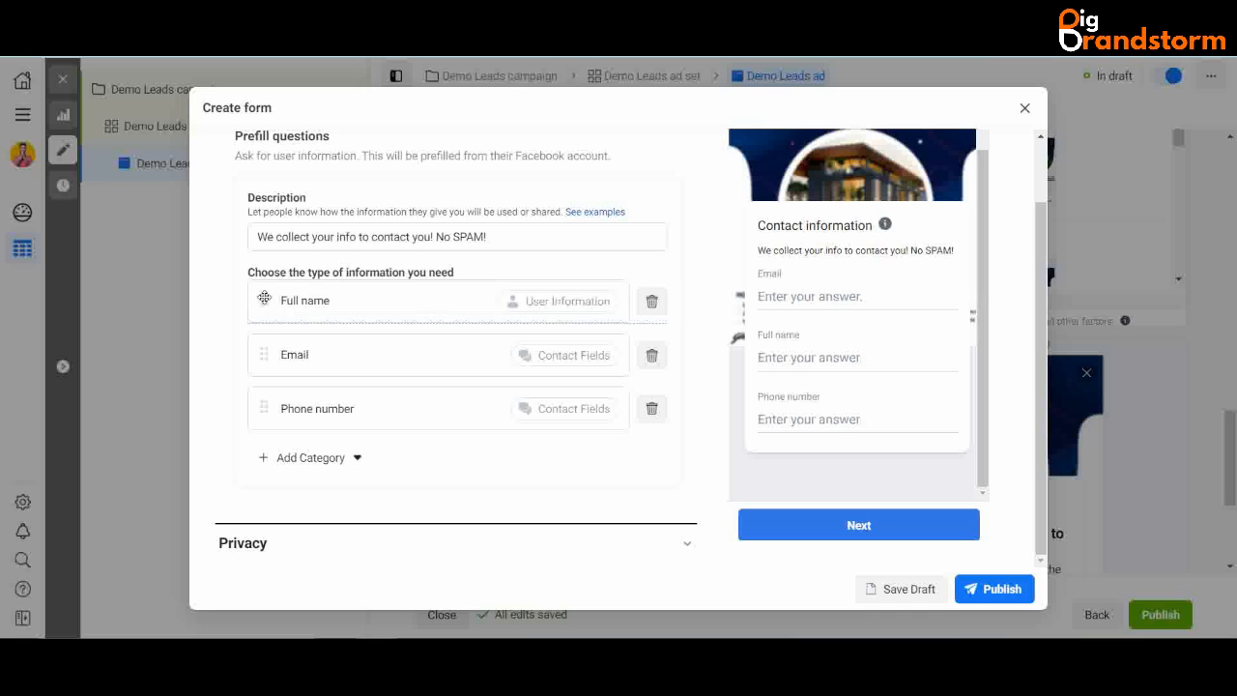
pyautogui.moveTo(265, 417); pyautogui.dragTo(260, 353)
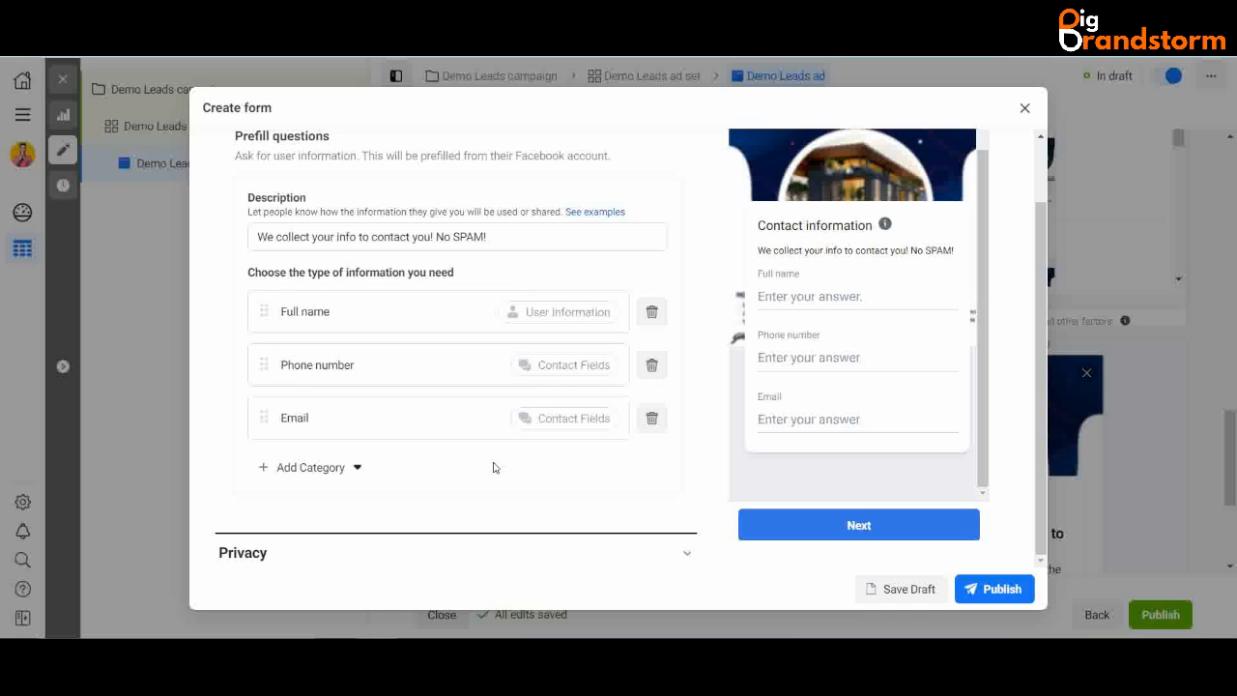
pyautogui.scroll(-1, 494, 468)
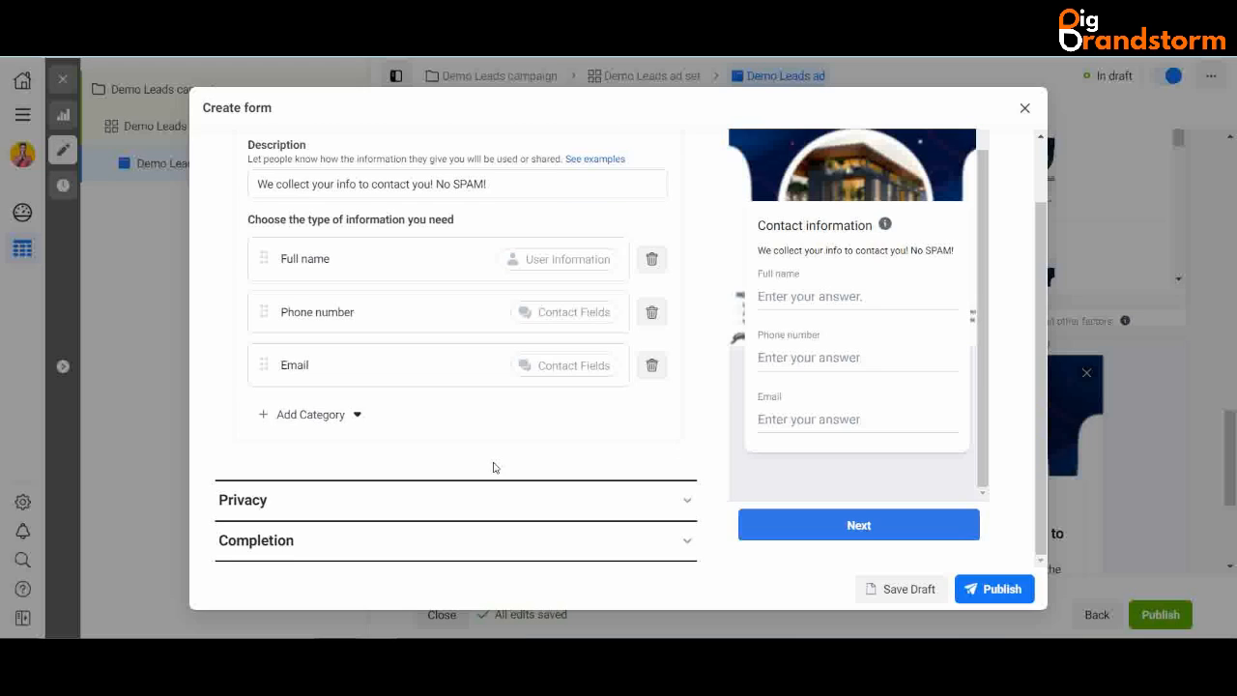
pyautogui.click(685, 502)
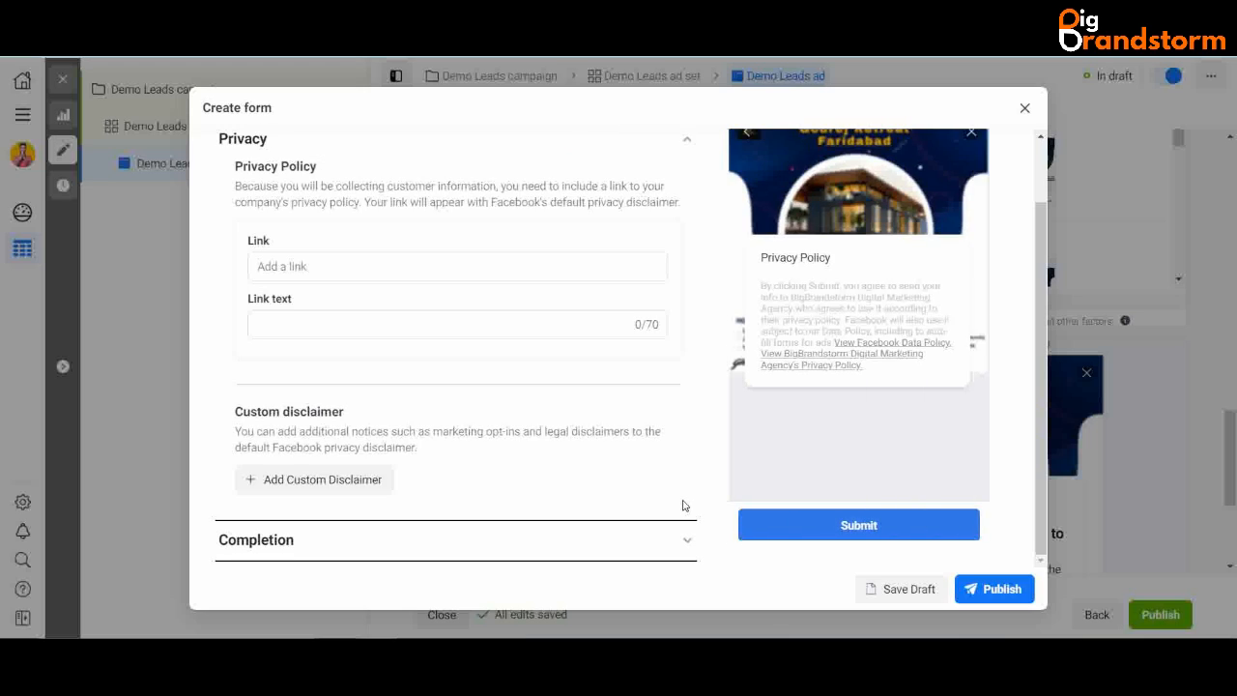
pyautogui.click(319, 267)
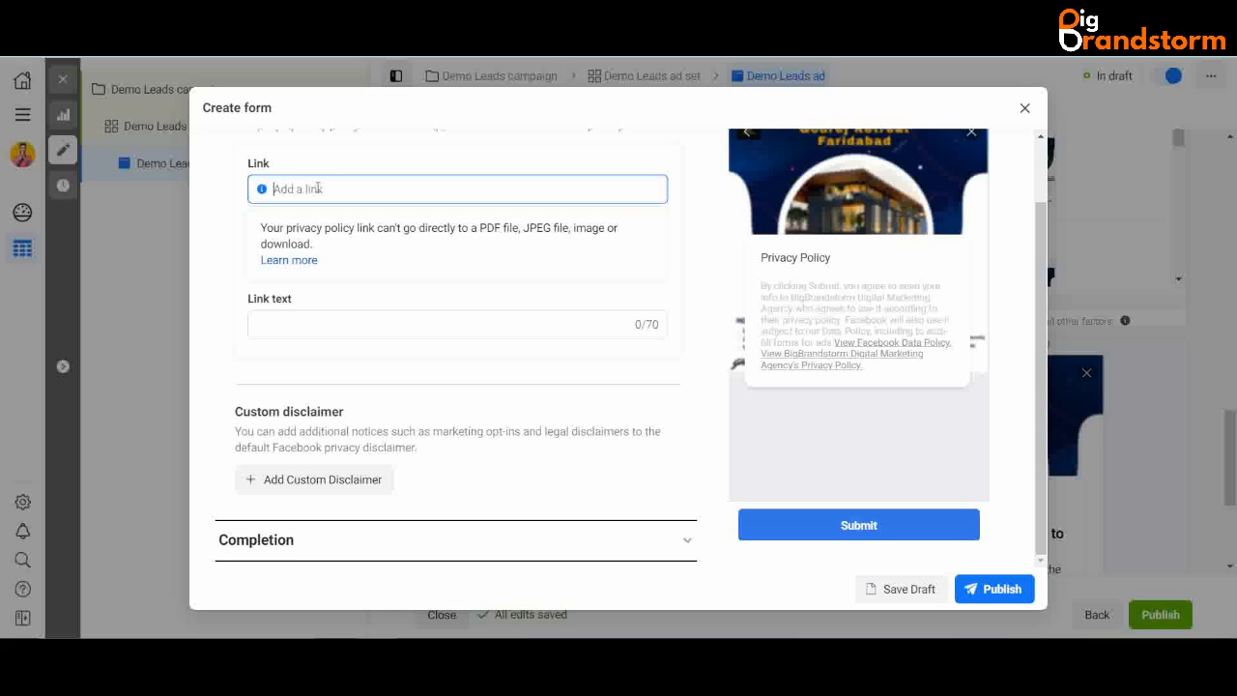
pyautogui.write('https://www')
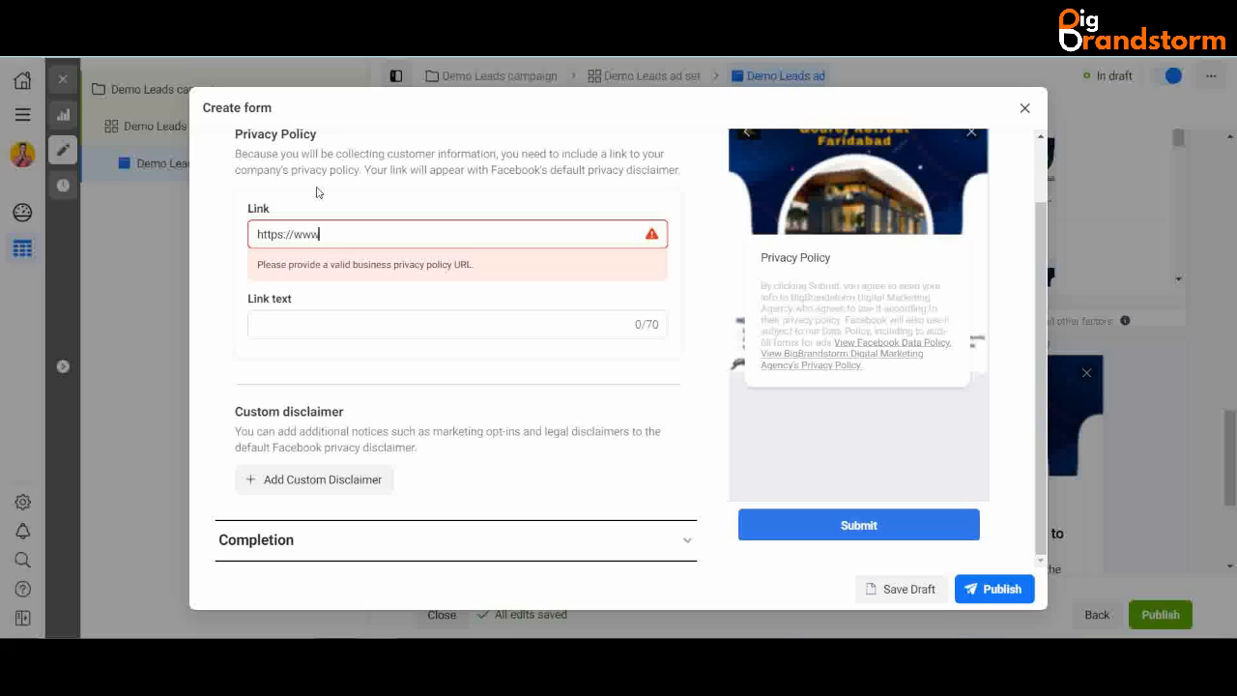
pyautogui.write('.godre')
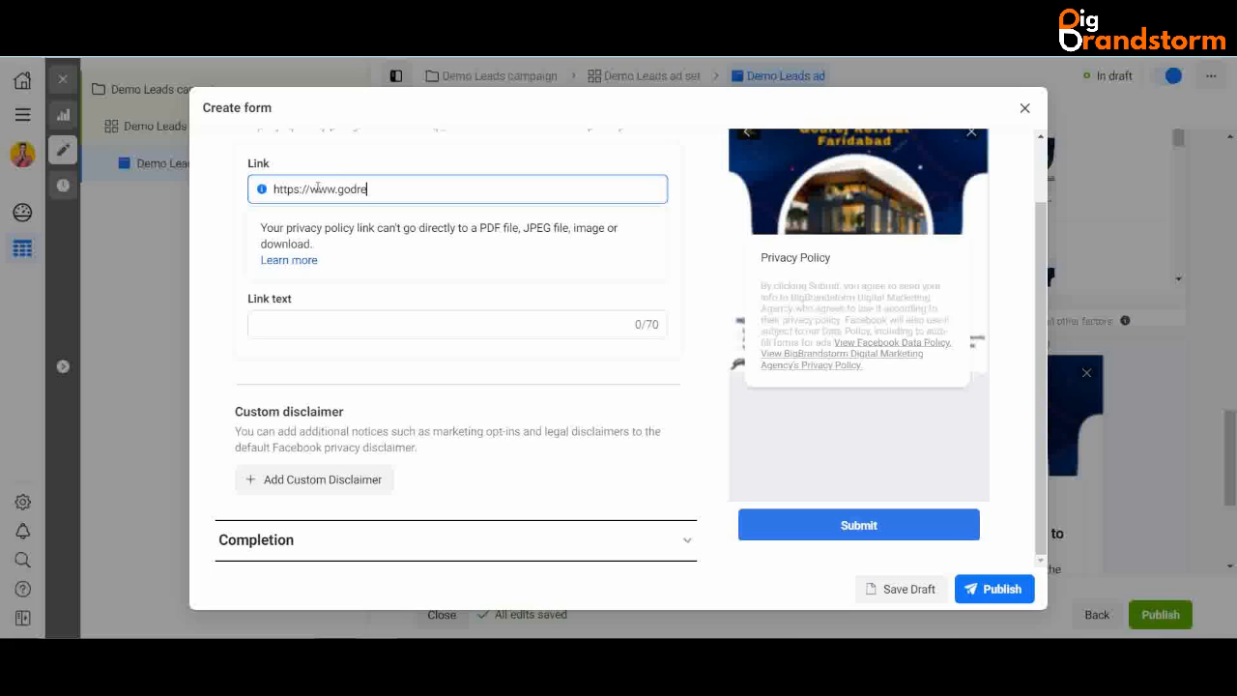
pyautogui.write('jproperties.com/privacy-policy')
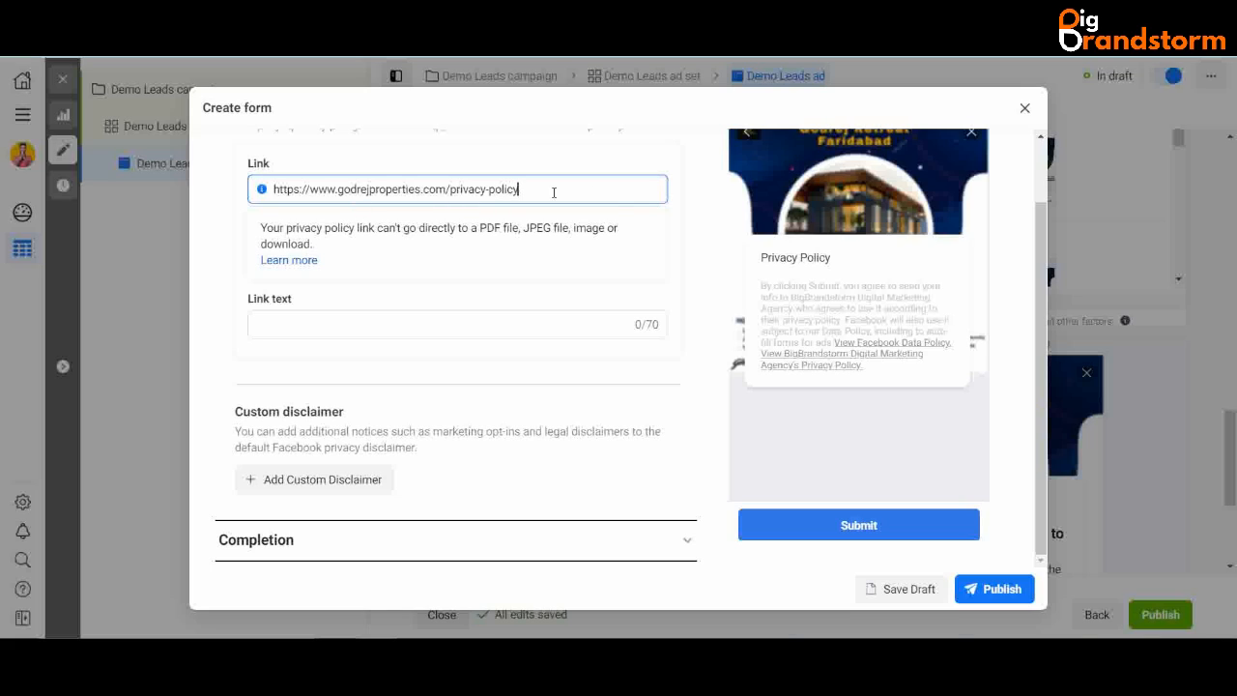
pyautogui.click(705, 198)
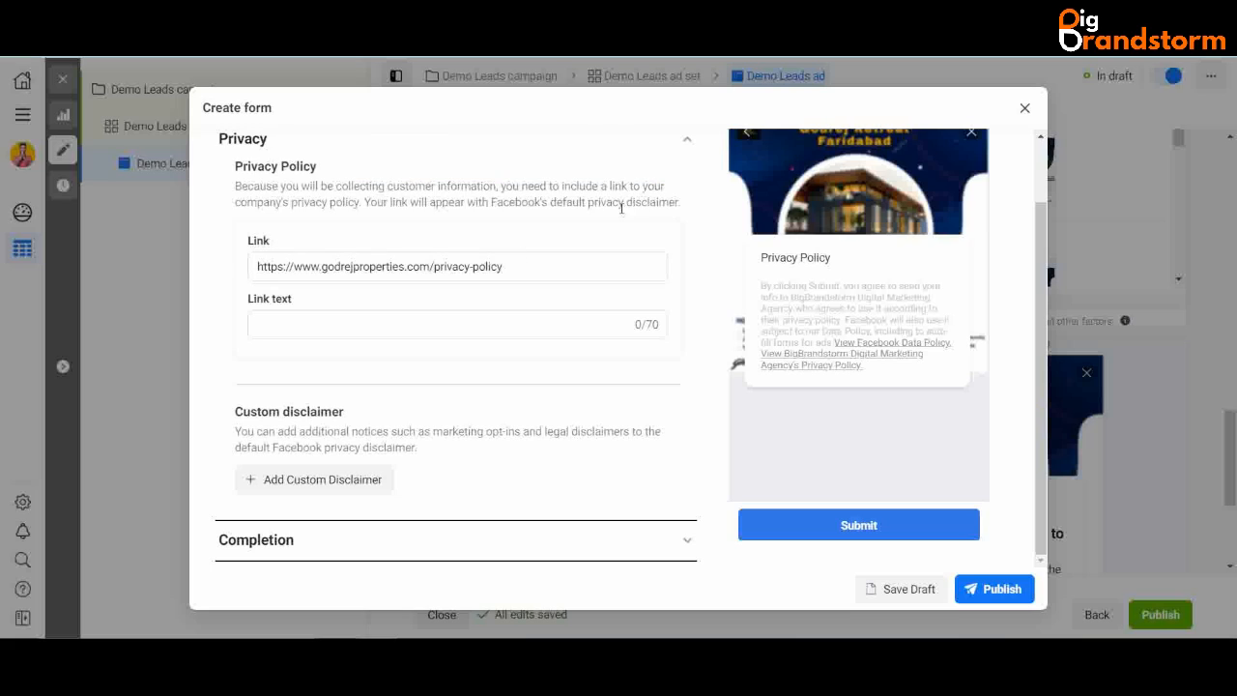
# - Point out the link's file-type restrictions and the custom disclaimer explanation
pyautogui.click(534, 266)
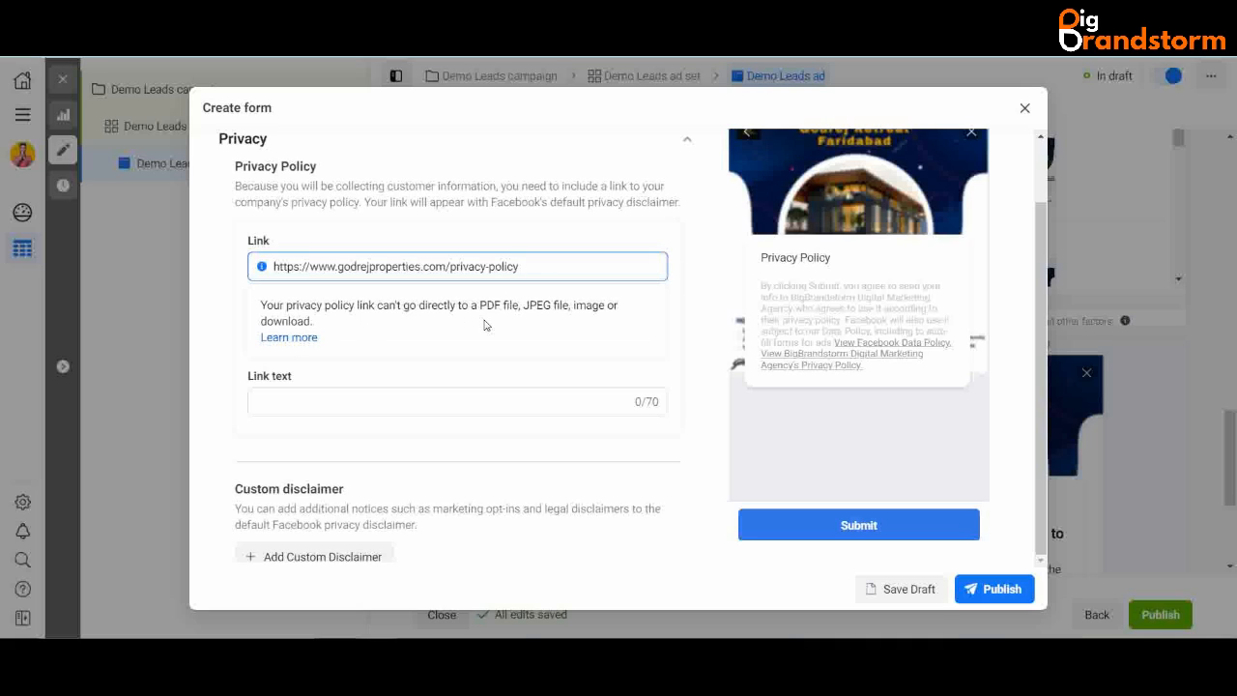
pyautogui.moveTo(468, 305); pyautogui.dragTo(723, 293)
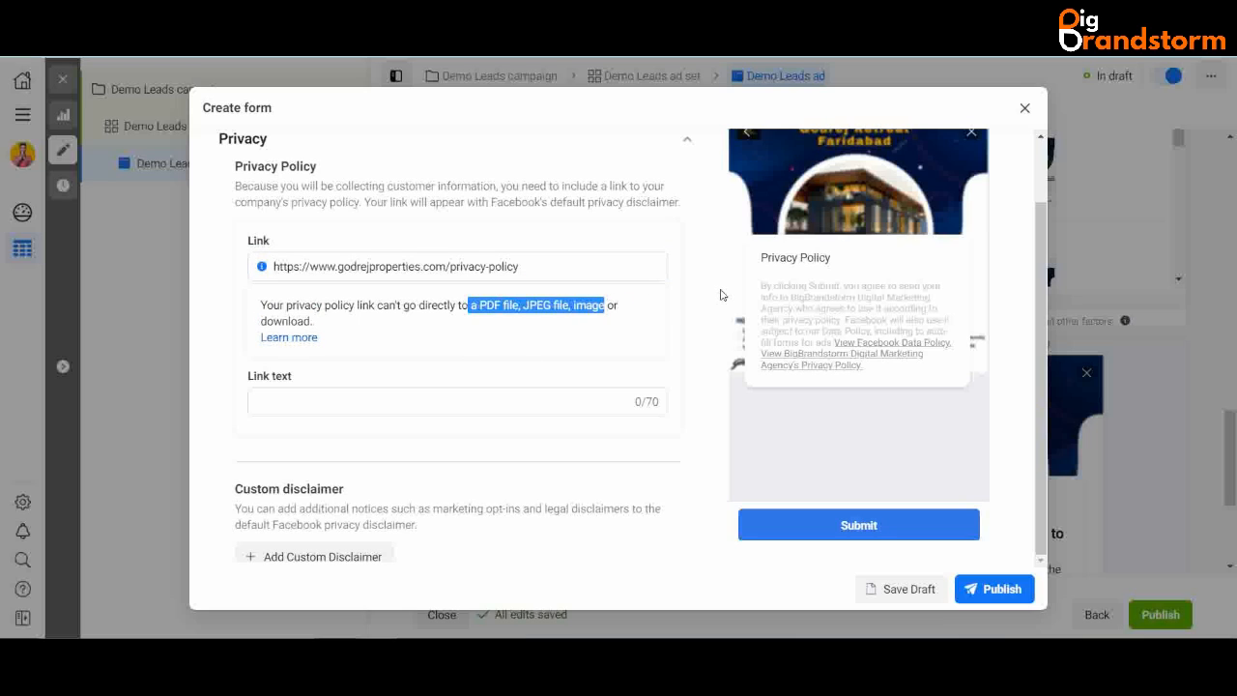
pyautogui.doubleClick(695, 385)
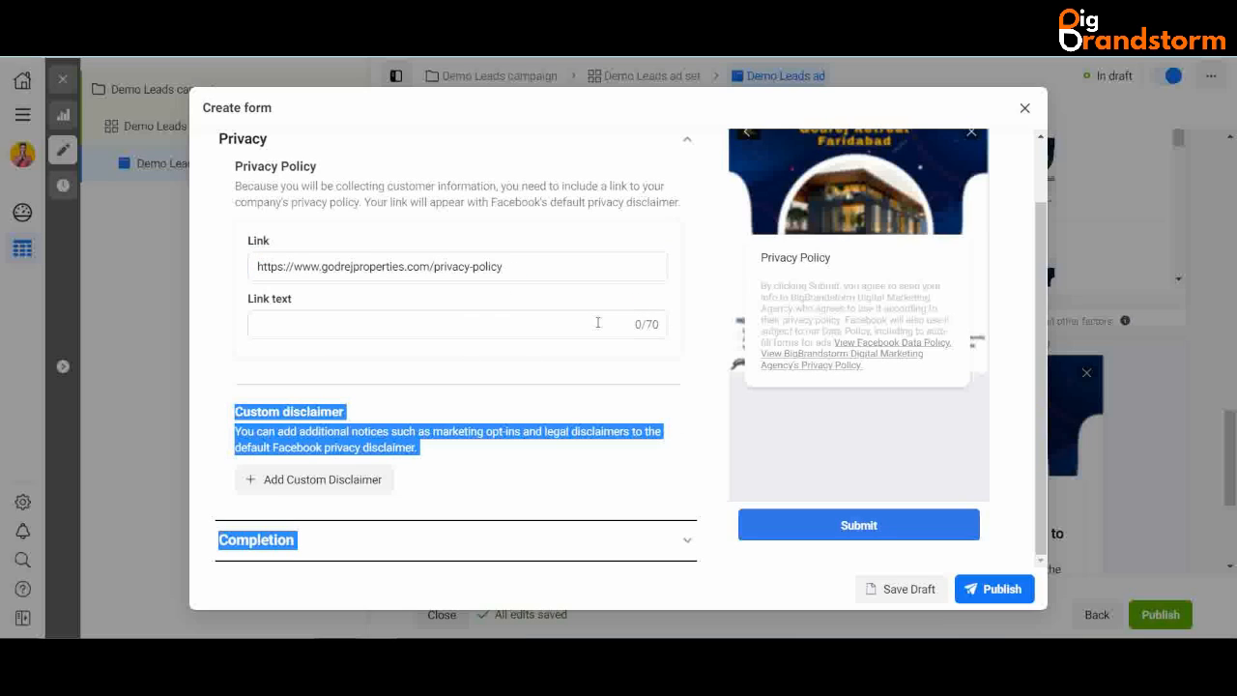
pyautogui.click(704, 402)
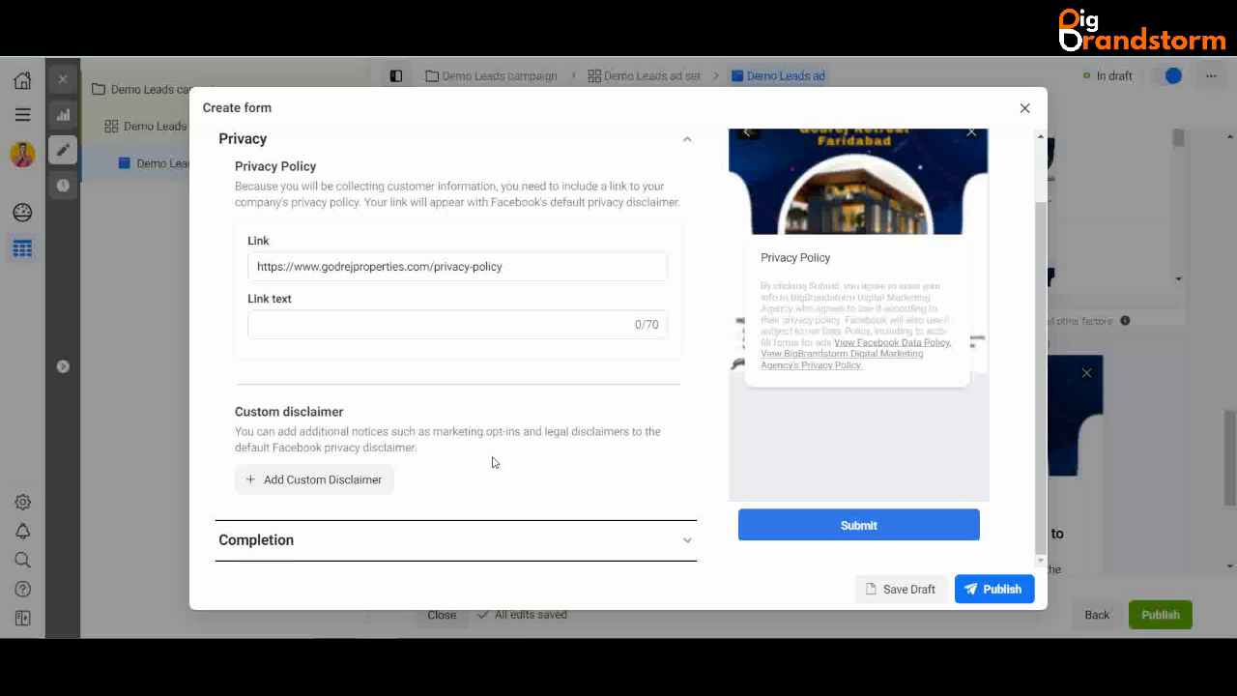
# - Try the Download completion action, then return it to View Website
pyautogui.click(686, 538)
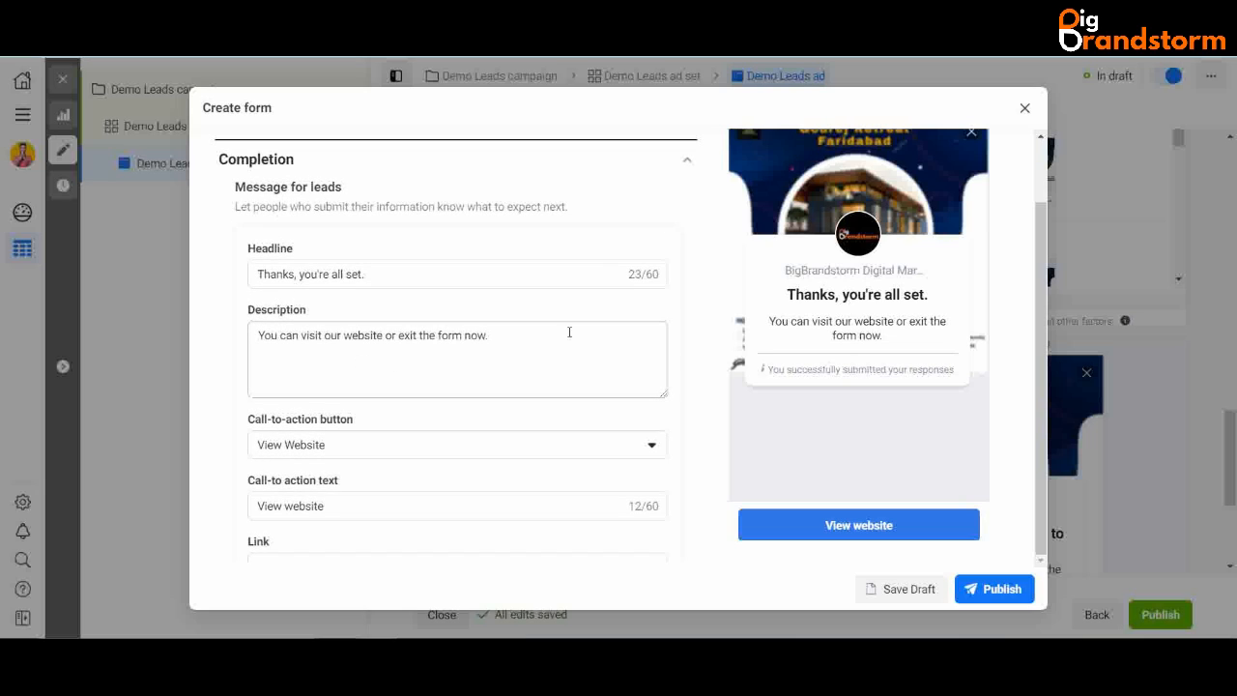
pyautogui.click(442, 276)
pyautogui.click(500, 337)
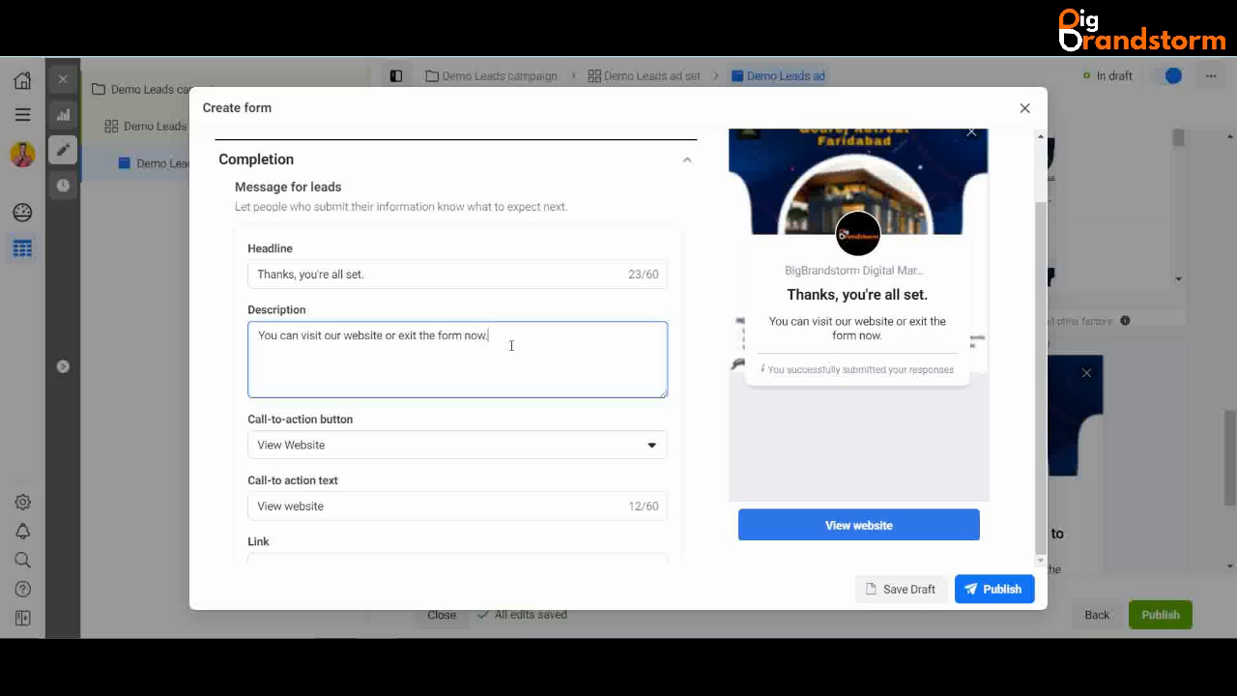
pyautogui.click(420, 452)
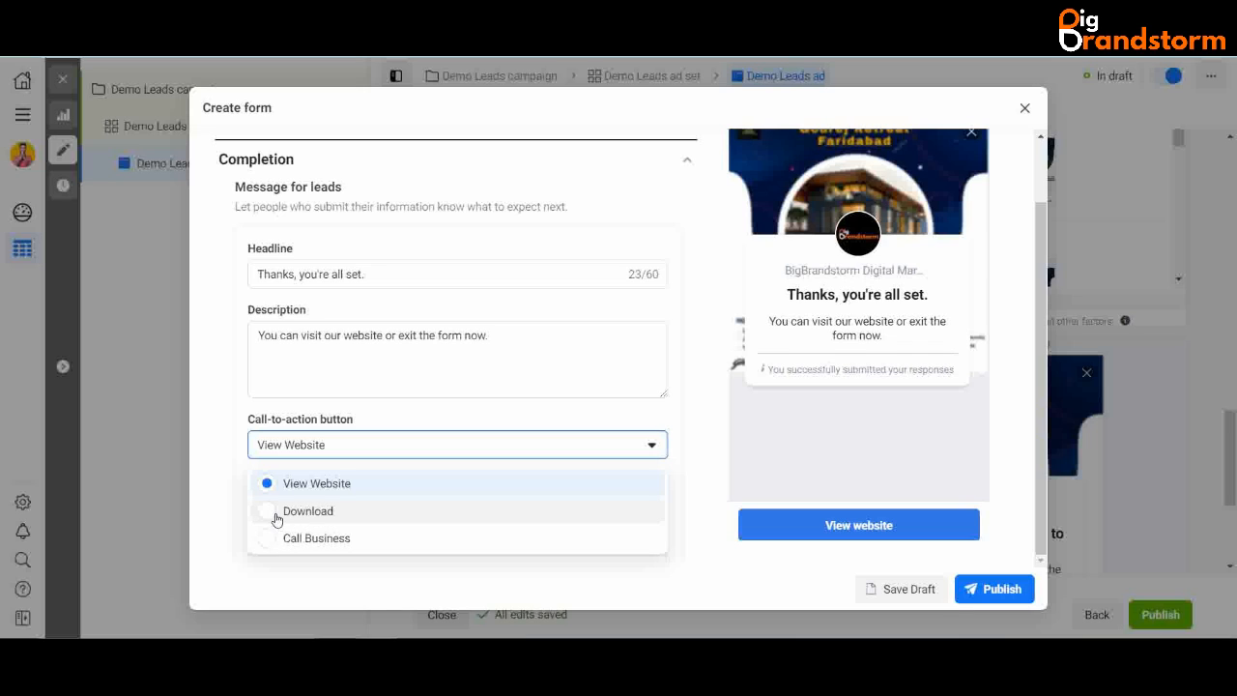
pyautogui.click(323, 511)
pyautogui.scroll(-1, 364, 498)
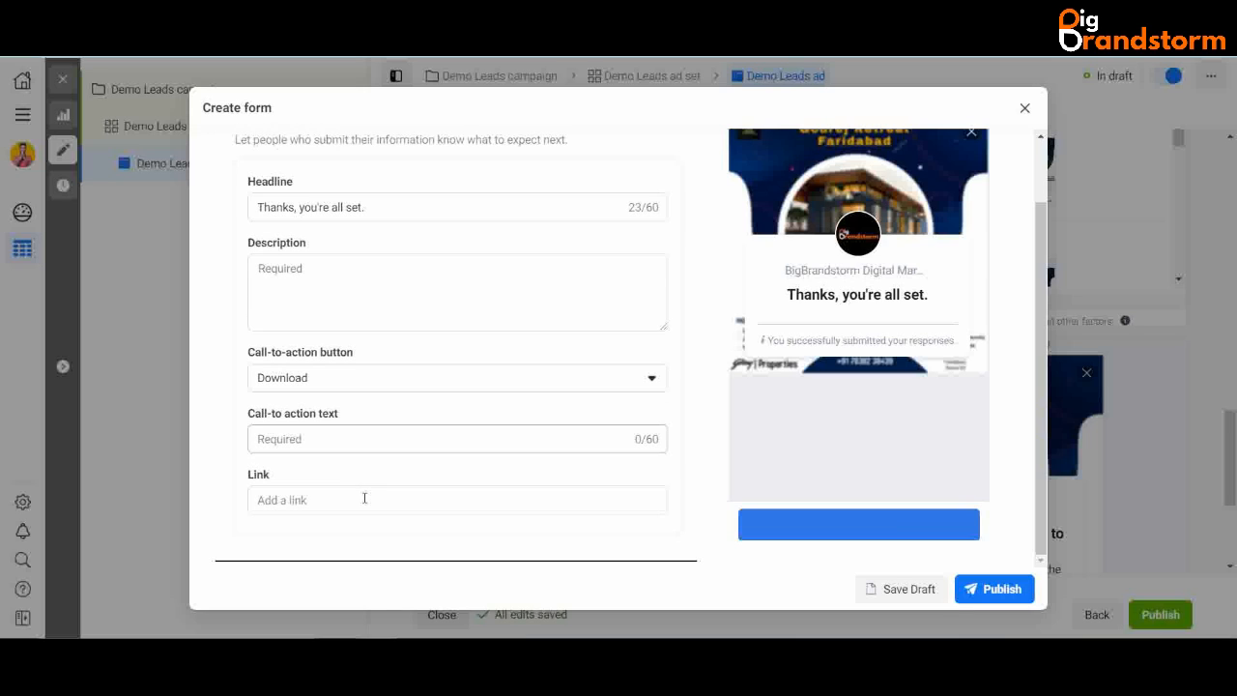
pyautogui.scroll(1, 459, 423)
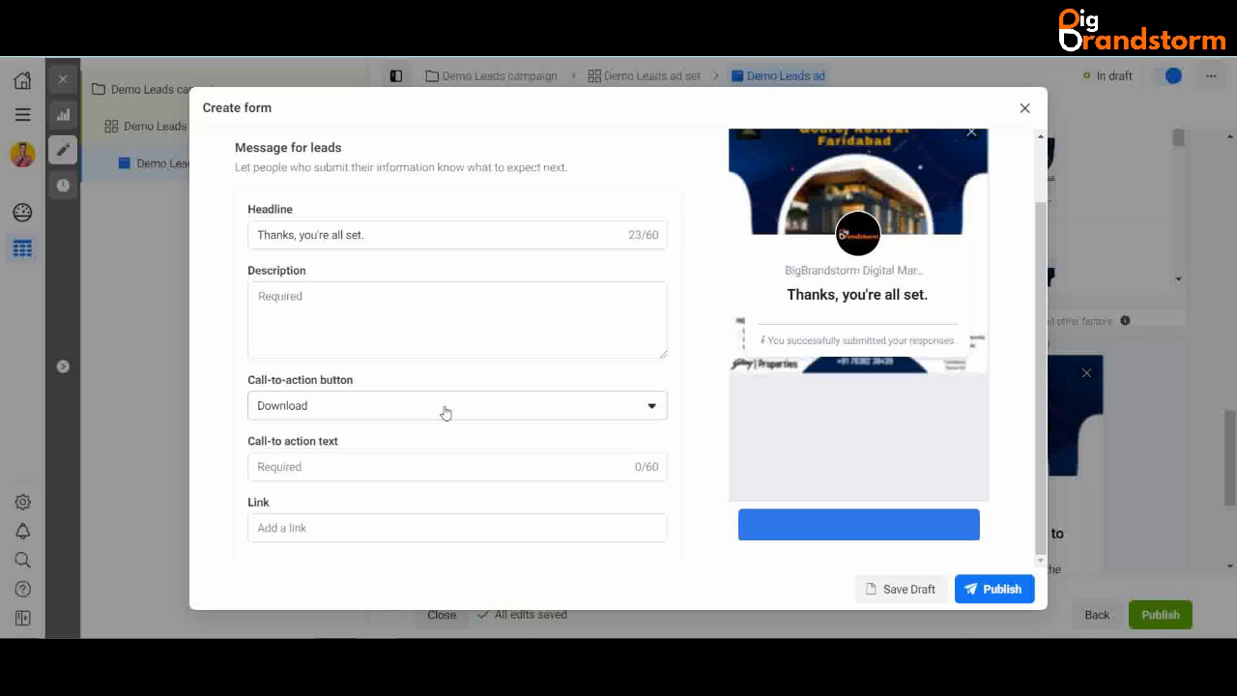
pyautogui.click(445, 412)
pyautogui.click(365, 448)
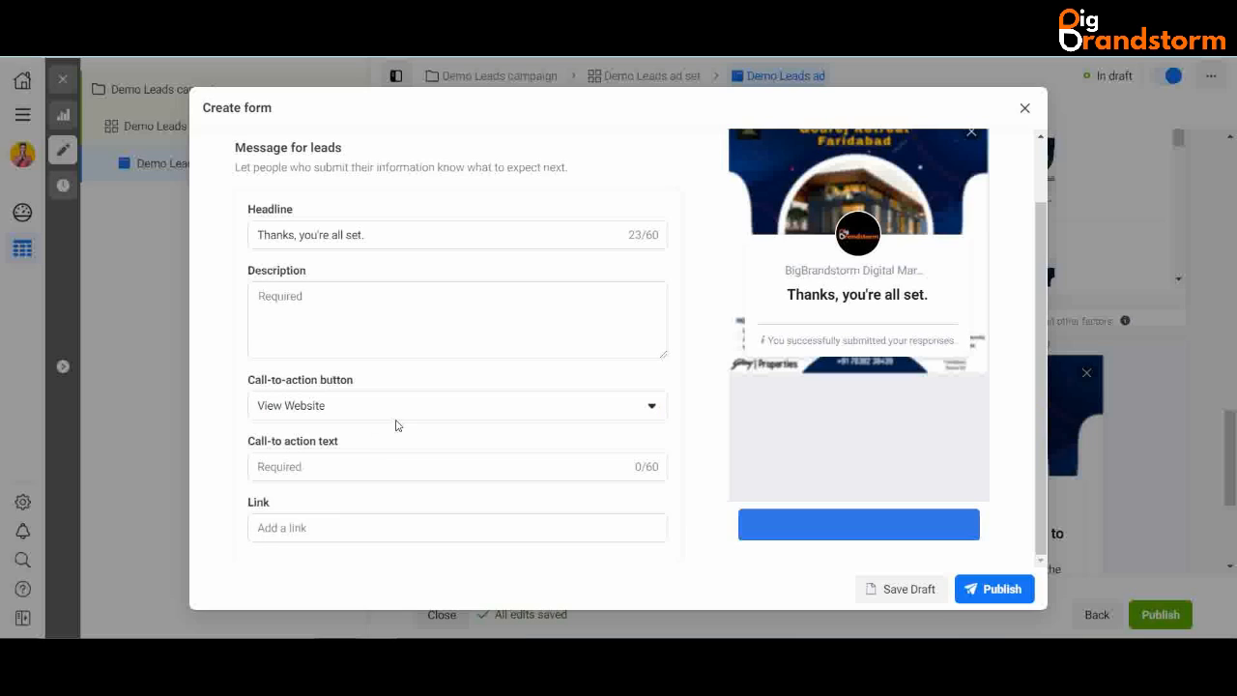
# - Try the Call business completion action before switching back to View Website
pyautogui.click(308, 529)
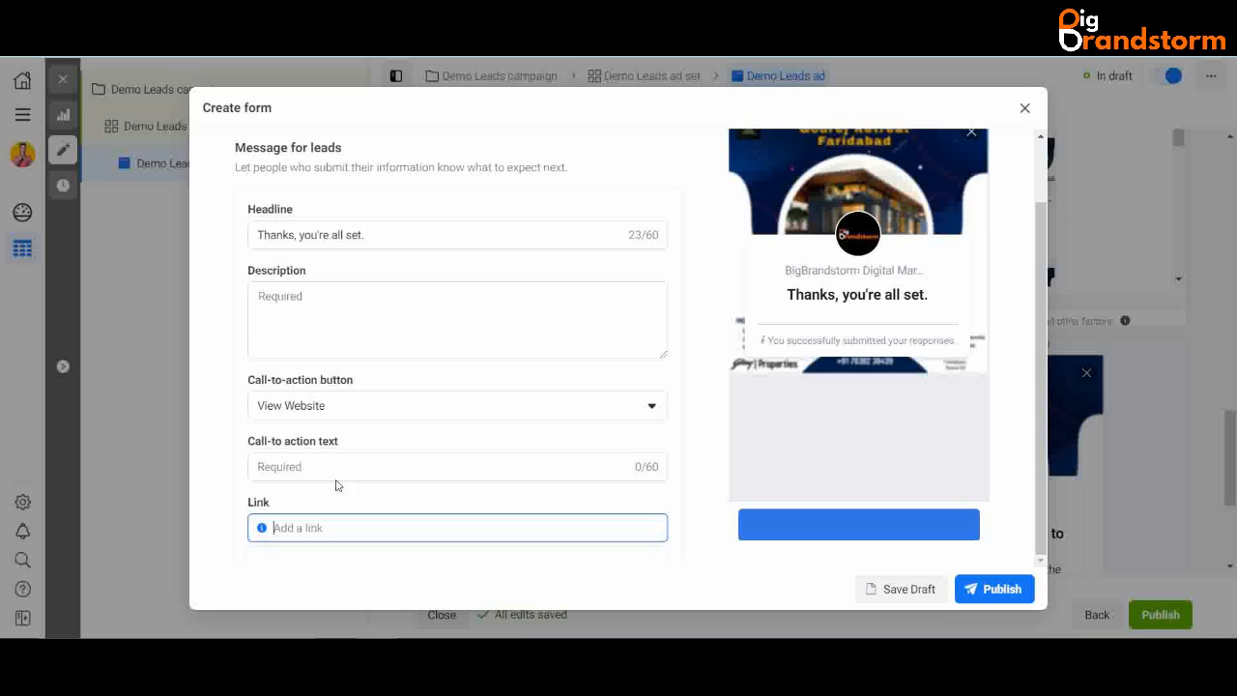
pyautogui.click(331, 462)
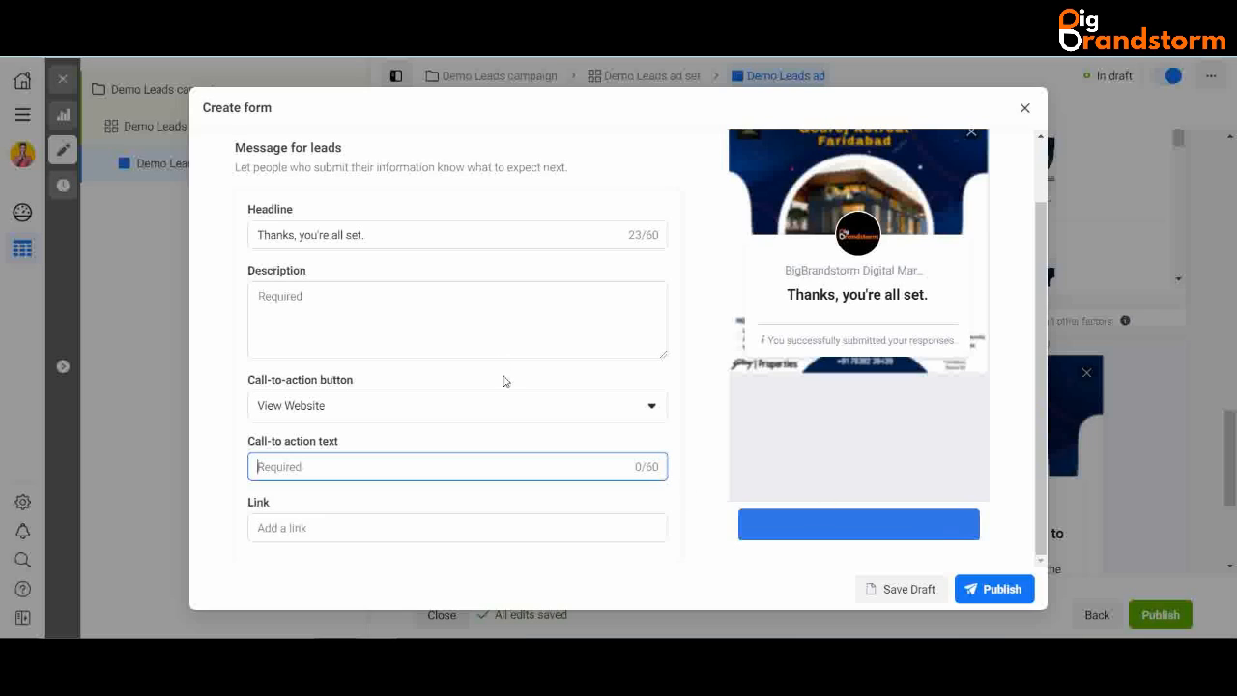
pyautogui.click(509, 406)
pyautogui.click(389, 500)
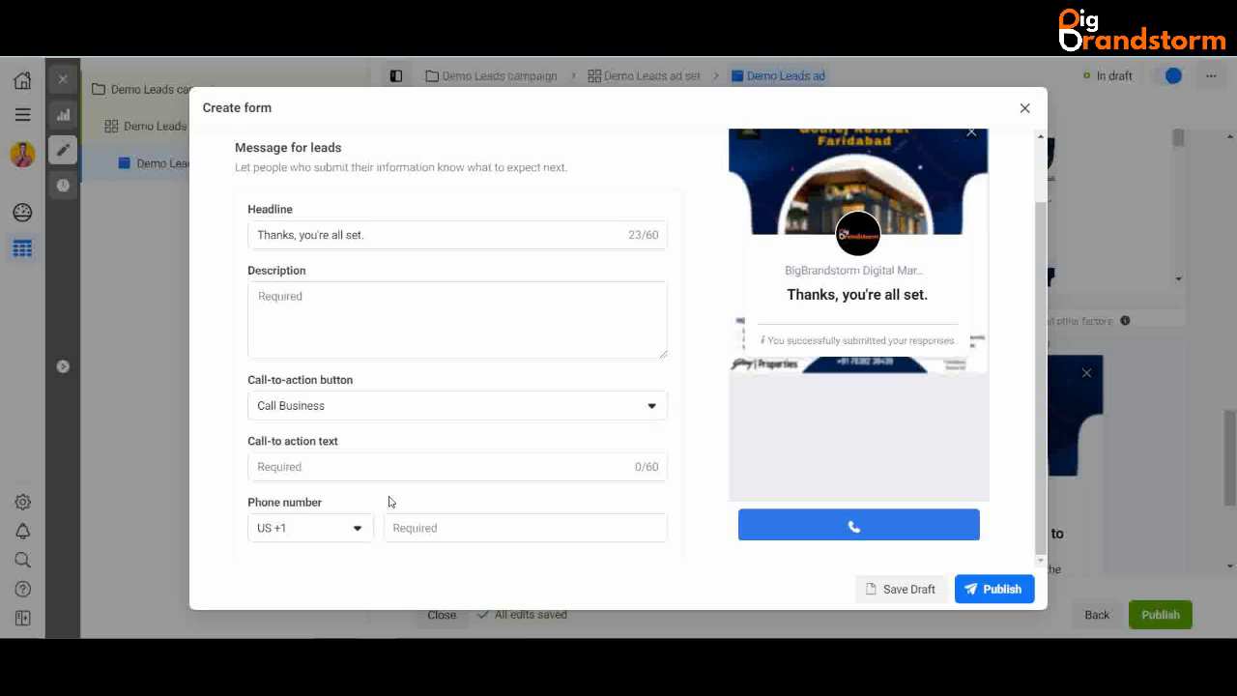
pyautogui.click(436, 414)
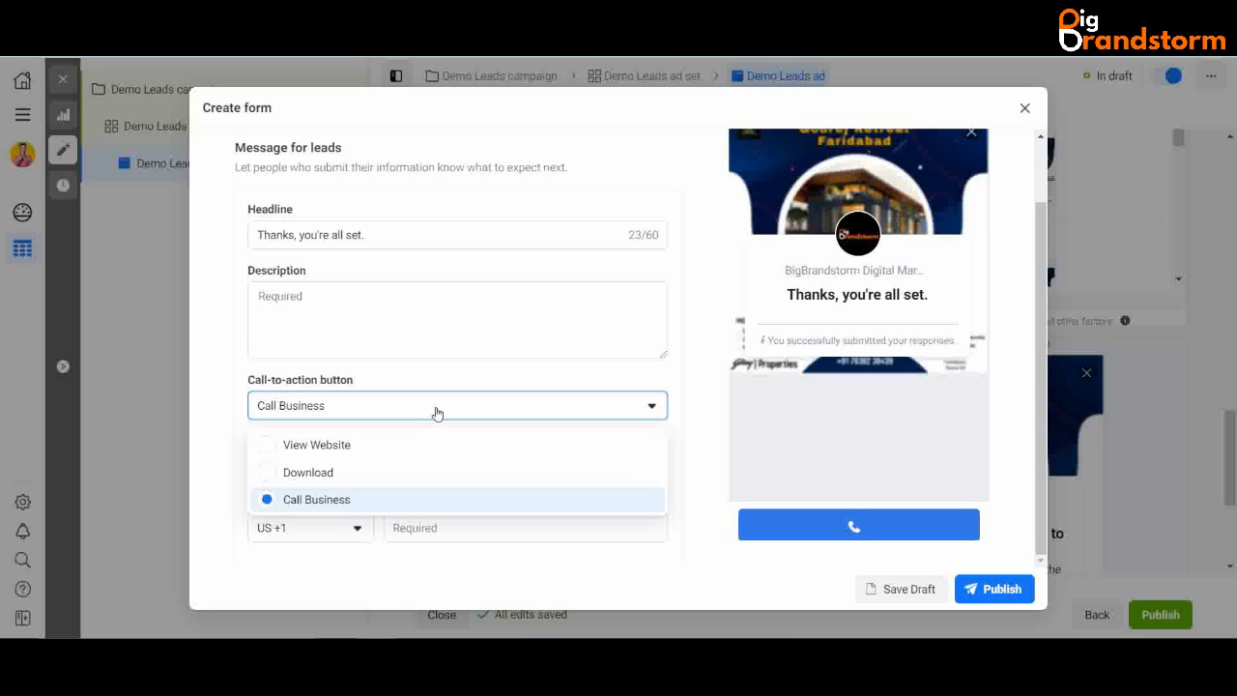
pyautogui.click(324, 445)
pyautogui.click(335, 468)
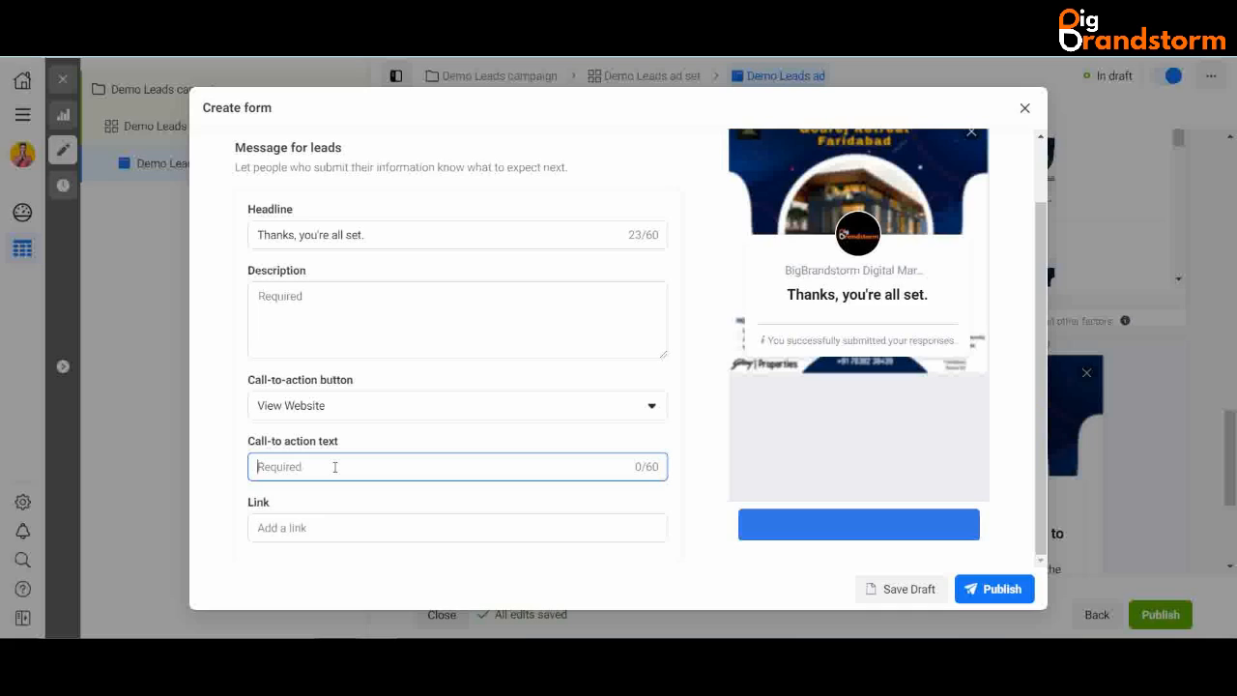
pyautogui.click(323, 527)
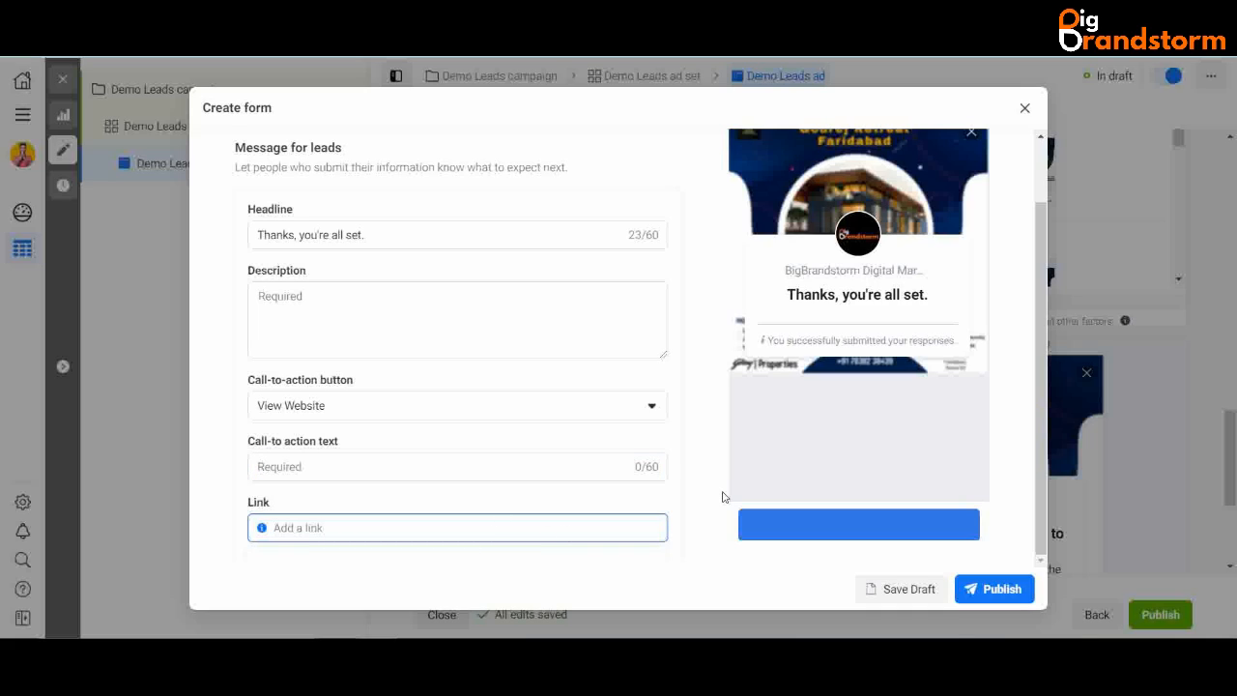
pyautogui.click(378, 467)
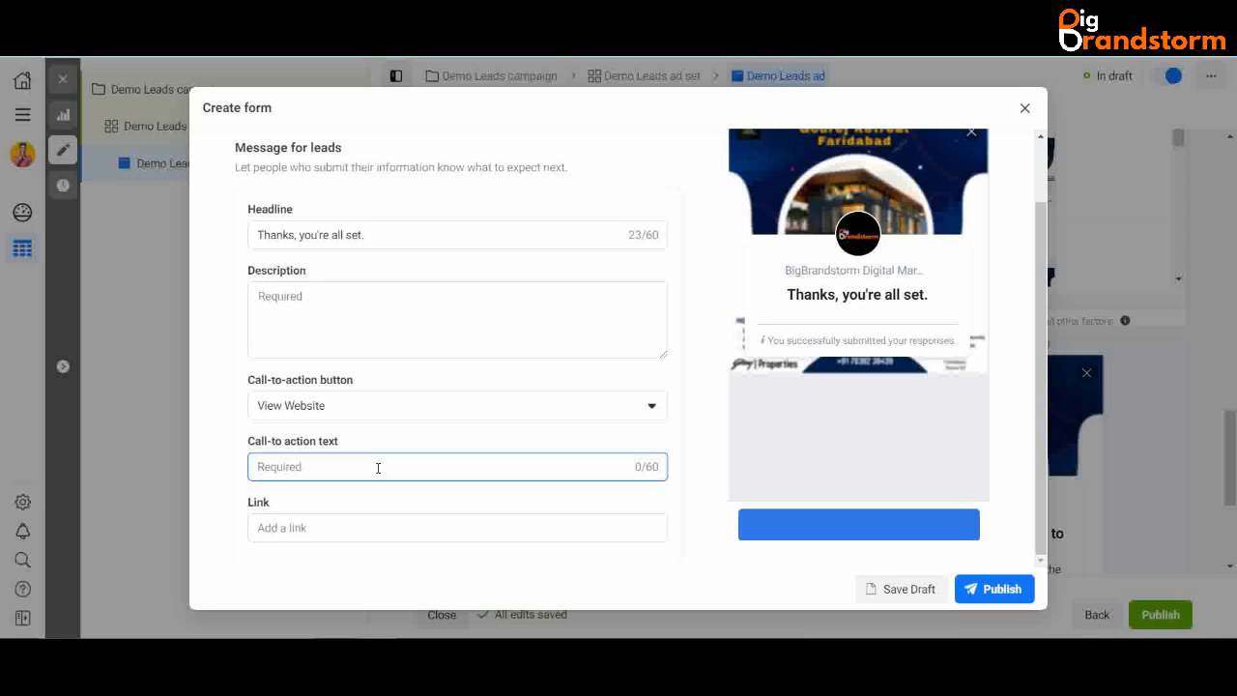
pyautogui.write('Ak')
pyautogui.press('BackSpace')
pyautogui.write('sk Your Queries')
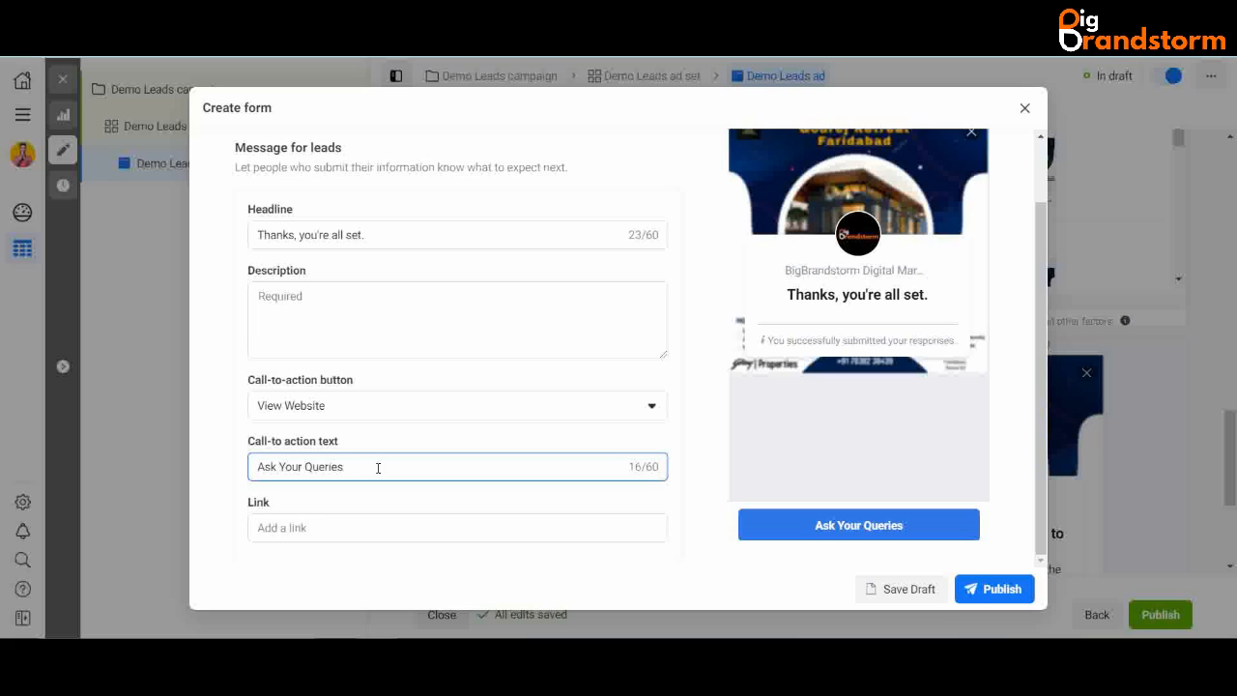
pyautogui.click(343, 529)
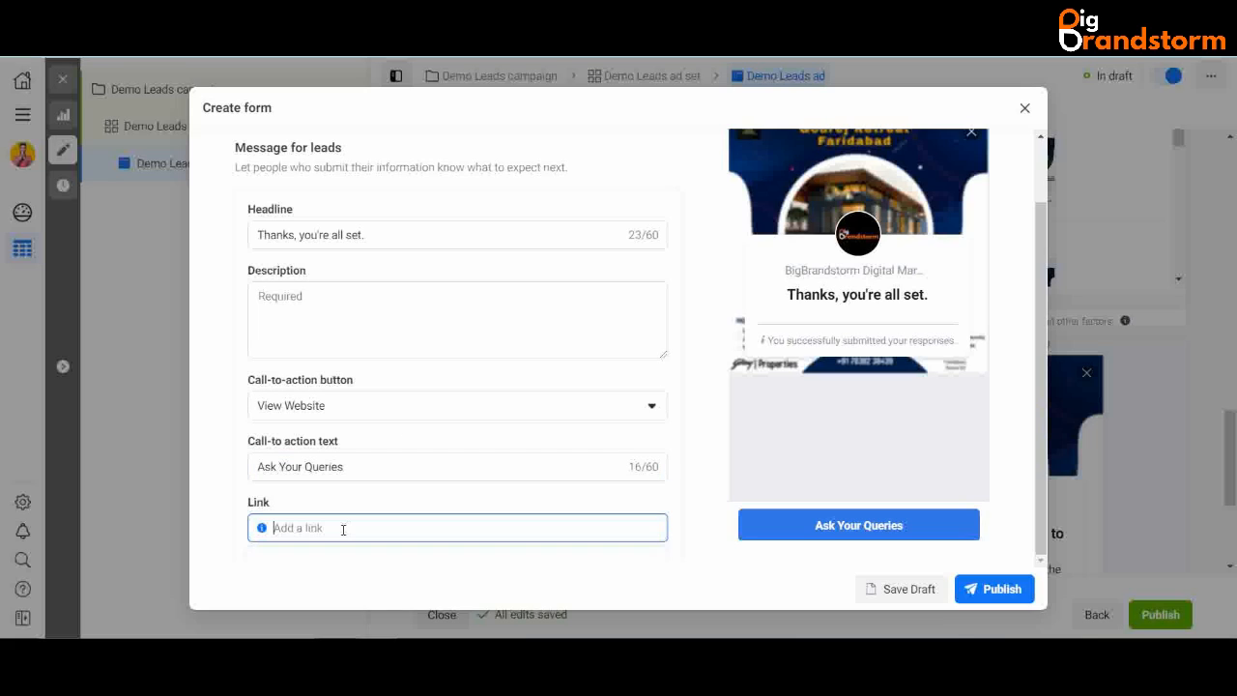
pyautogui.write('ww')
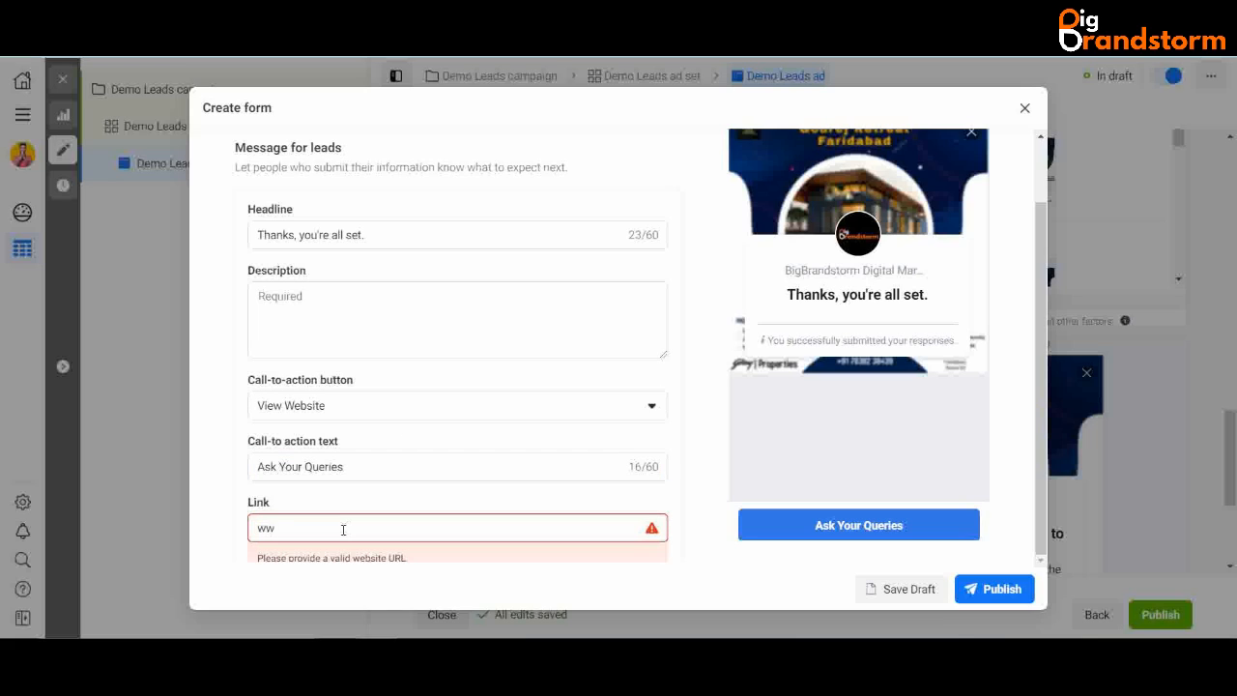
pyautogui.write('w.wa.me/ads')
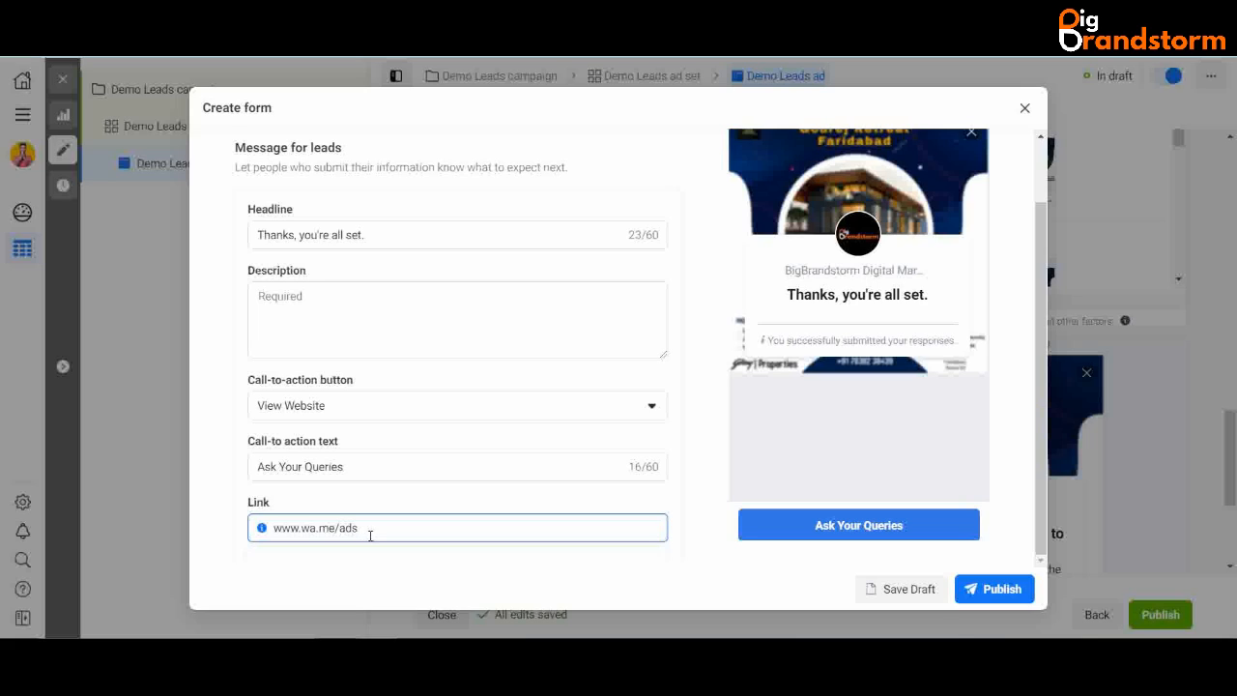
pyautogui.click(375, 505)
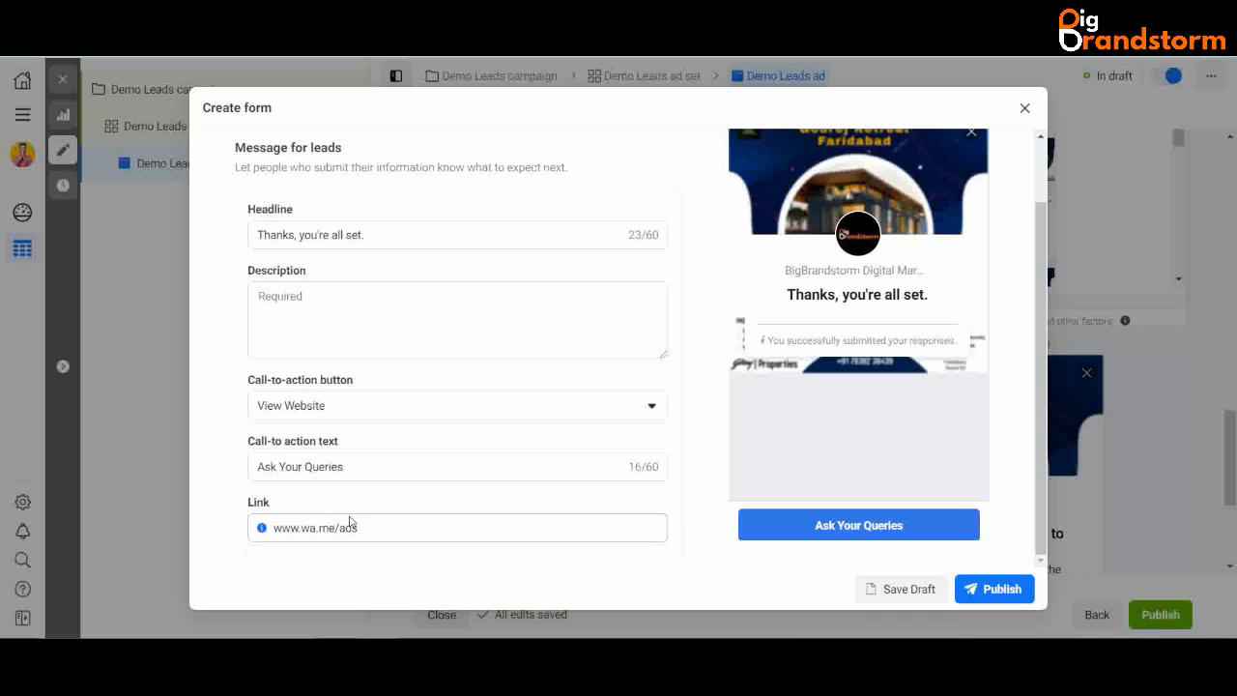
pyautogui.moveTo(373, 528); pyautogui.dragTo(330, 536)
pyautogui.click(393, 533)
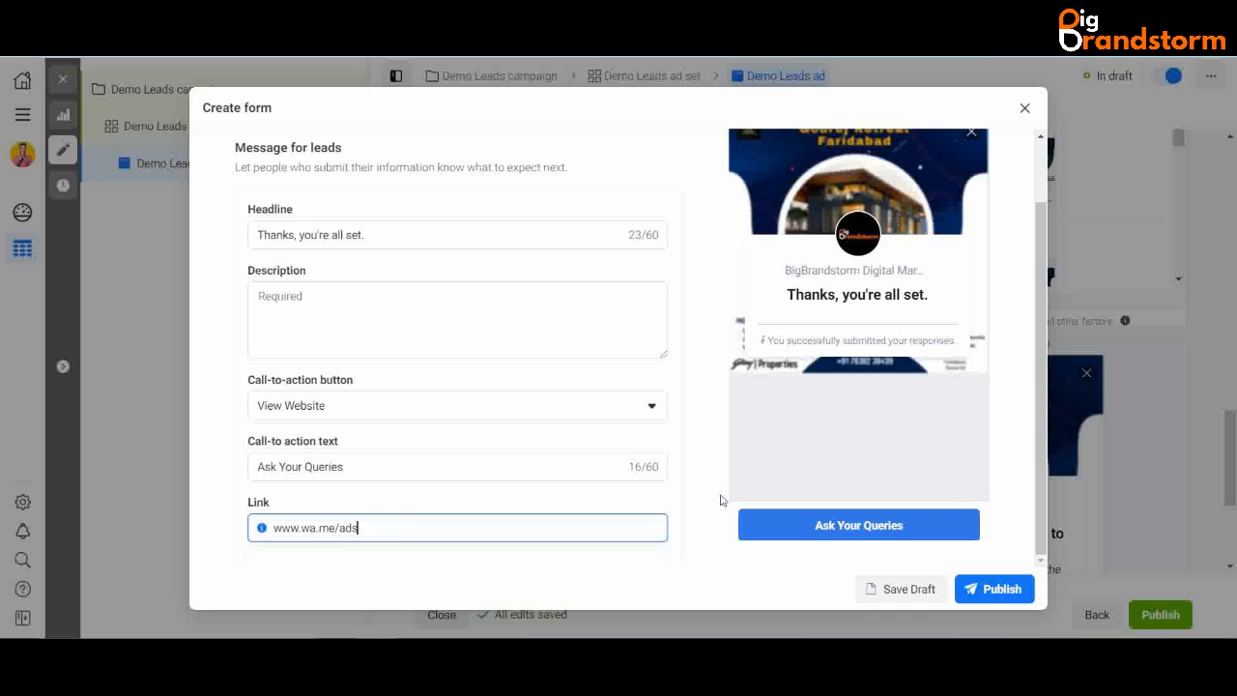
# - Write 'We will call you soon.' as the completion message description
pyautogui.click(319, 287)
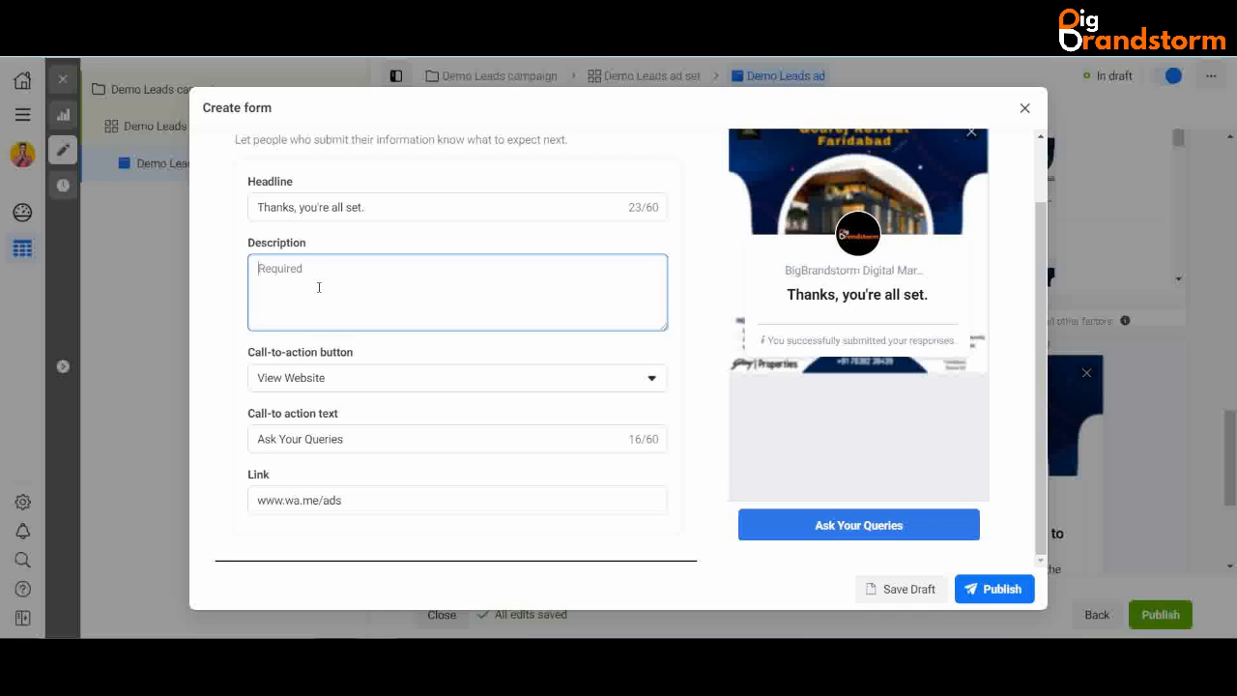
pyautogui.write('W e')
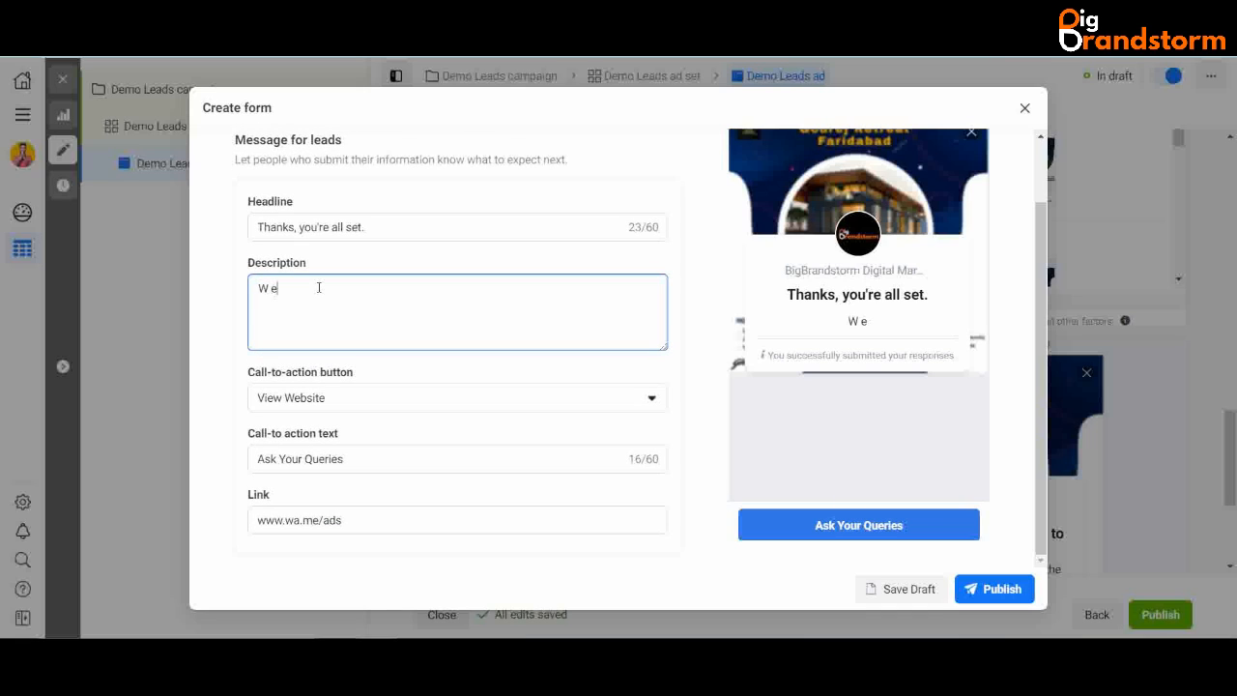
pyautogui.write(' will call you soon.')
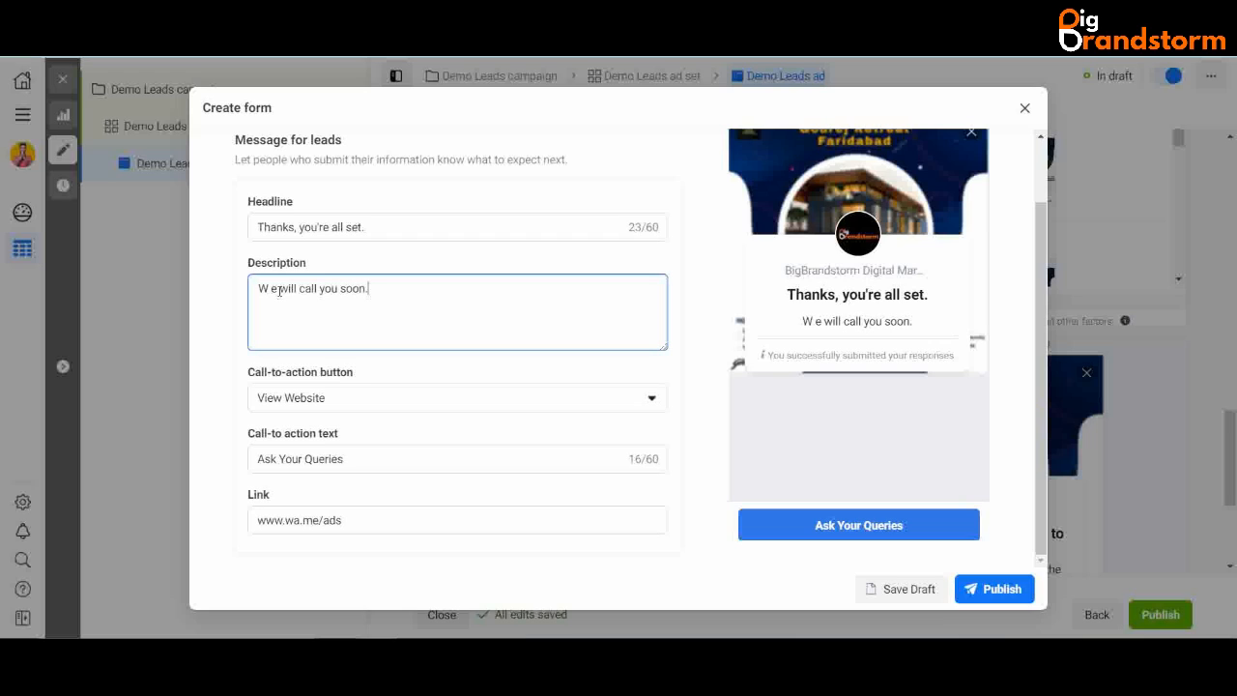
pyautogui.click(271, 288)
pyautogui.press('BackSpace')
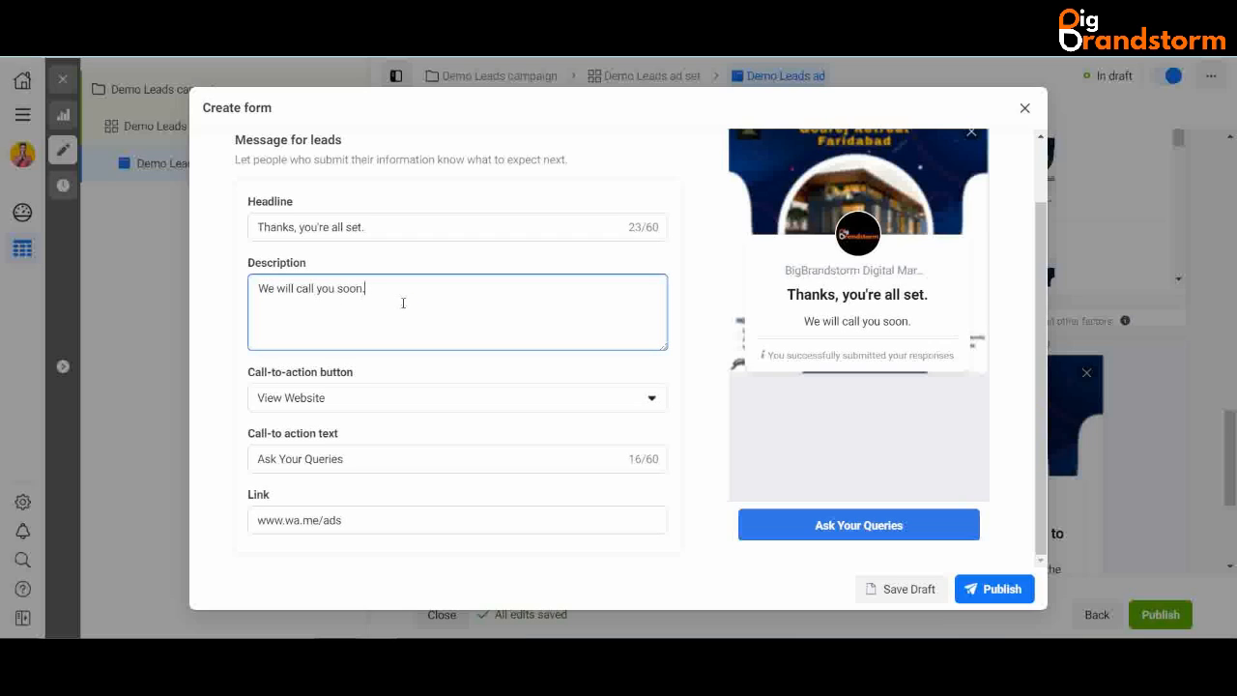
# - Make the completion button Call Business, entering the business phone number with country code IN +91
pyautogui.scroll(-1, 404, 303)
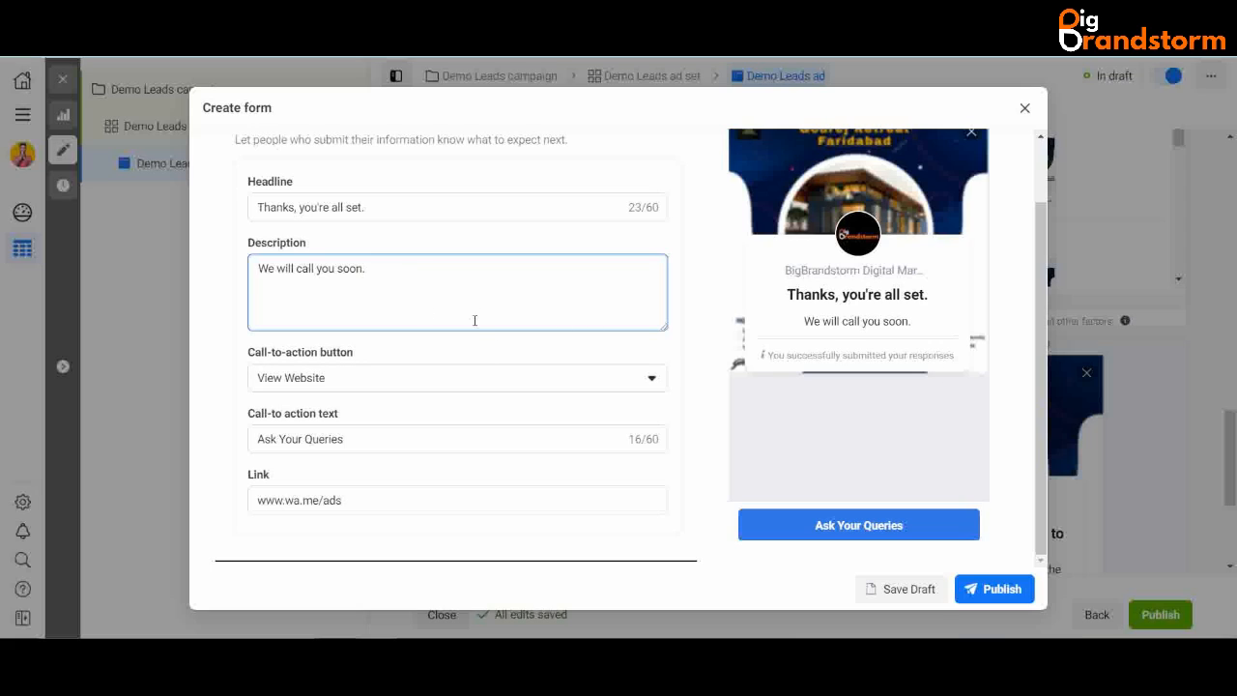
pyautogui.click(497, 378)
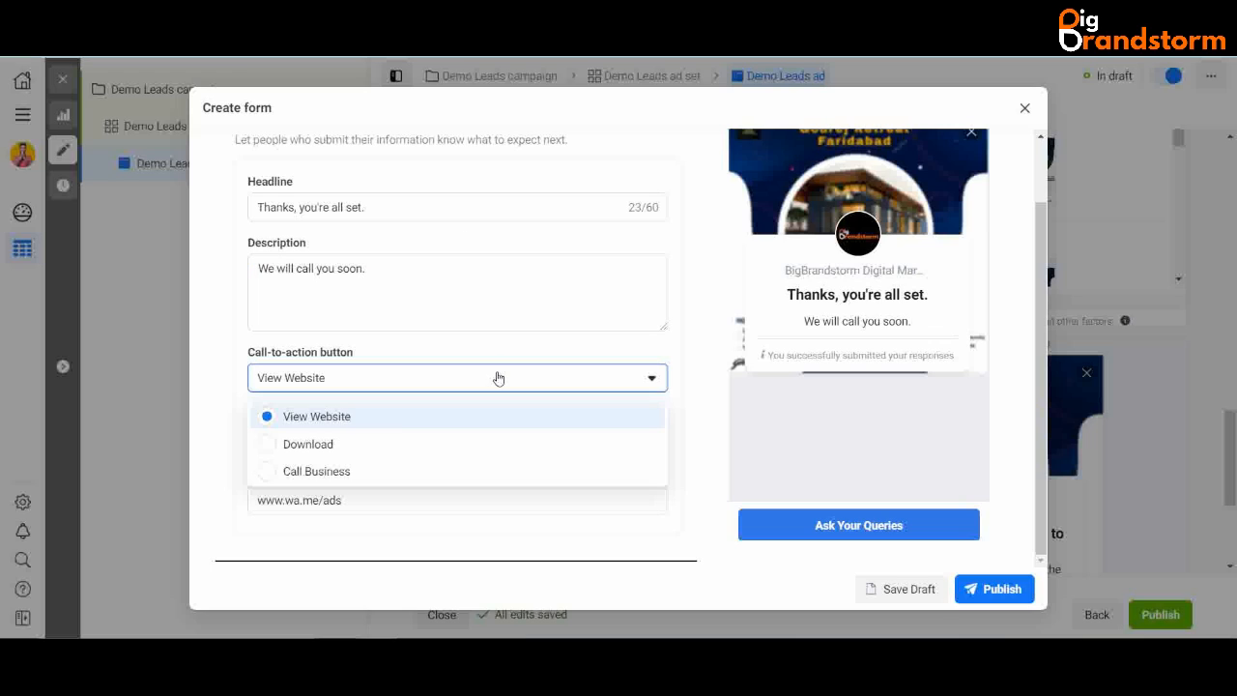
pyautogui.click(290, 473)
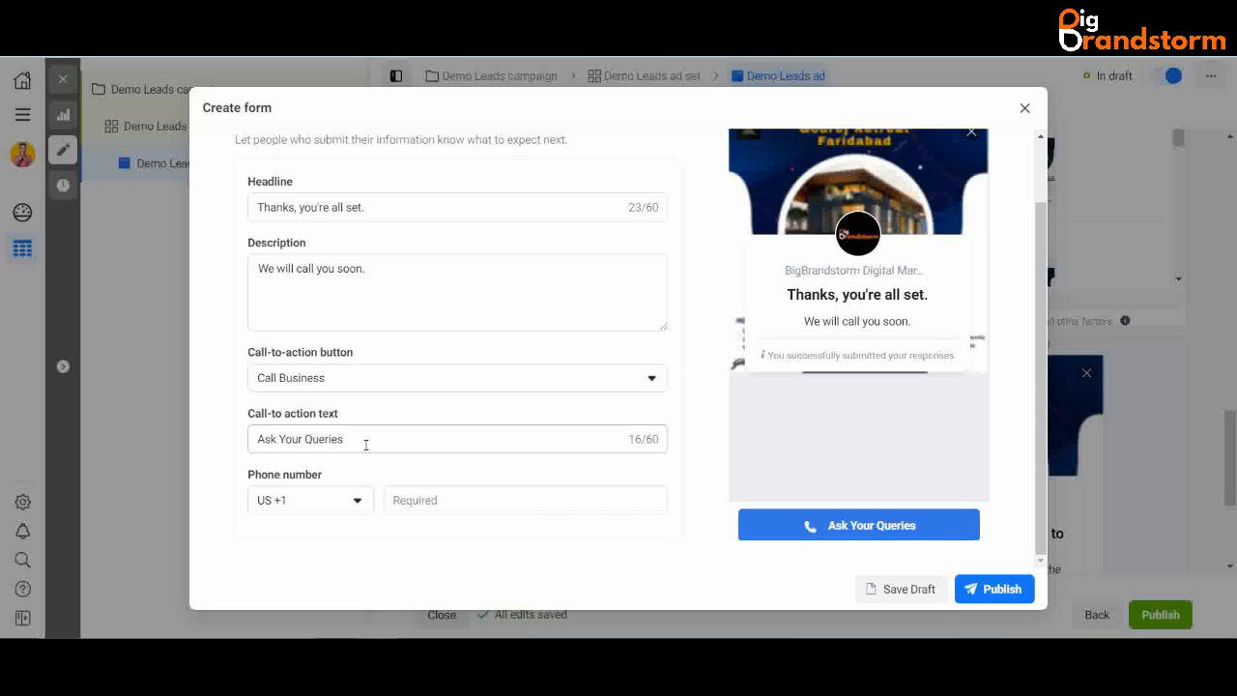
pyautogui.click(441, 497)
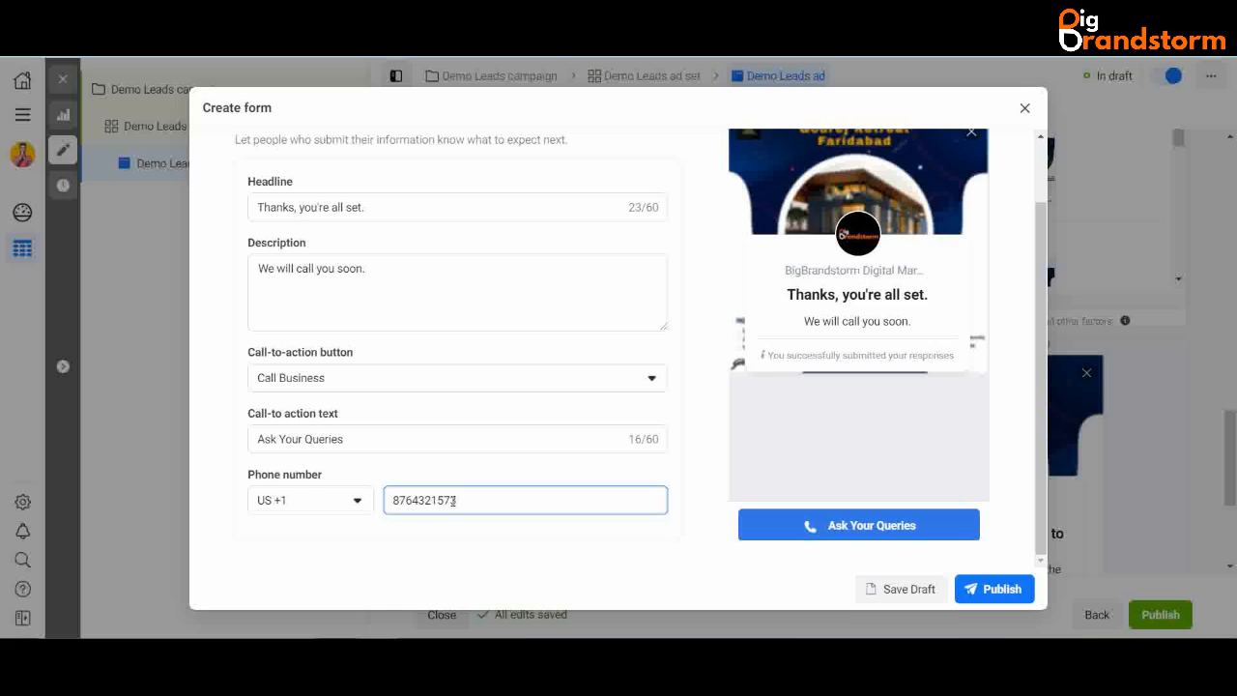
pyautogui.click(343, 503)
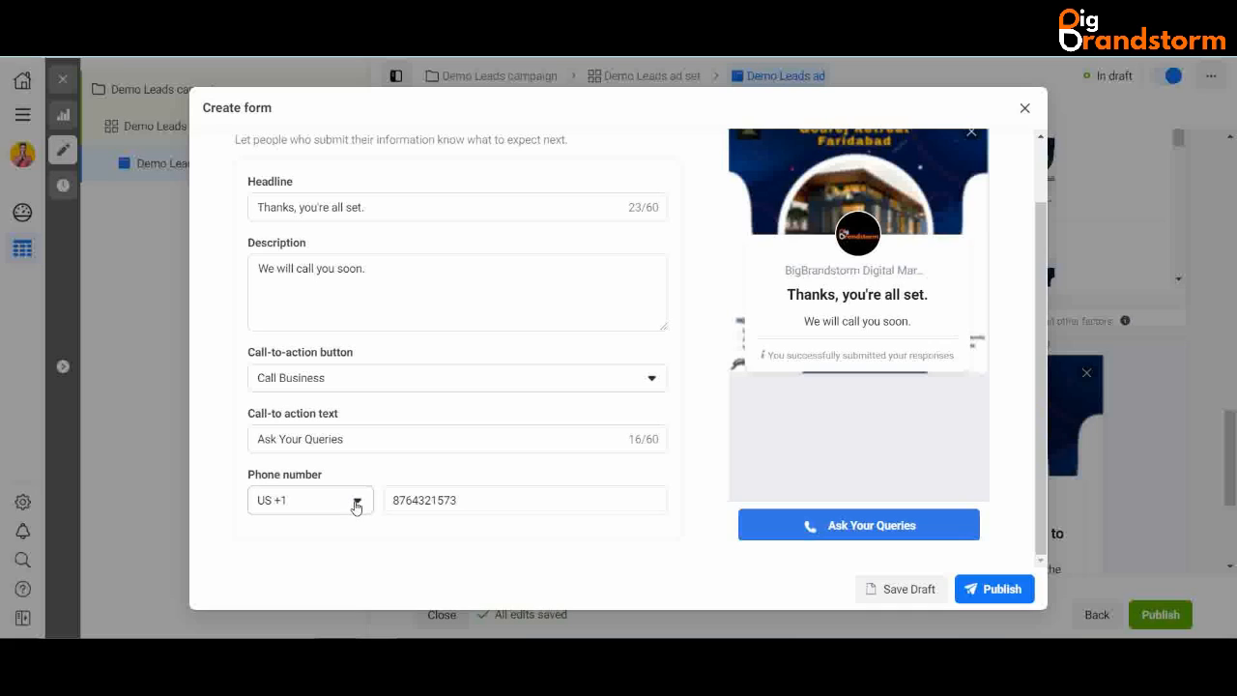
pyautogui.click(355, 503)
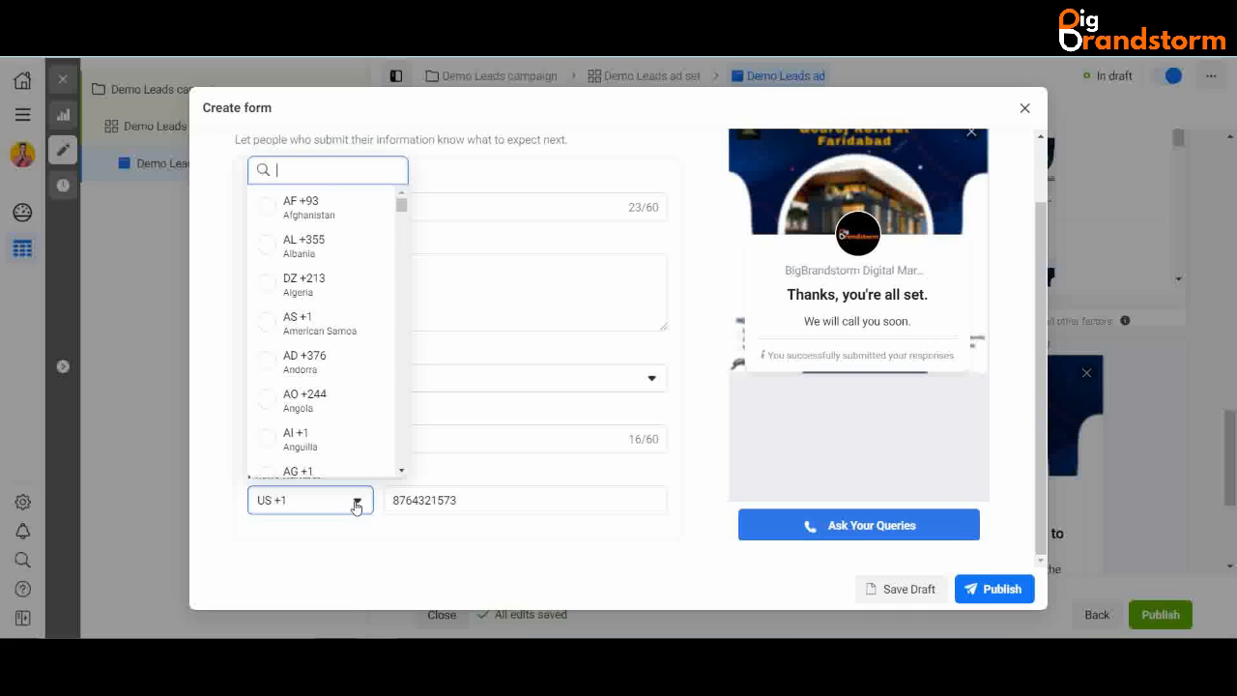
pyautogui.write('in')
pyautogui.click(312, 376)
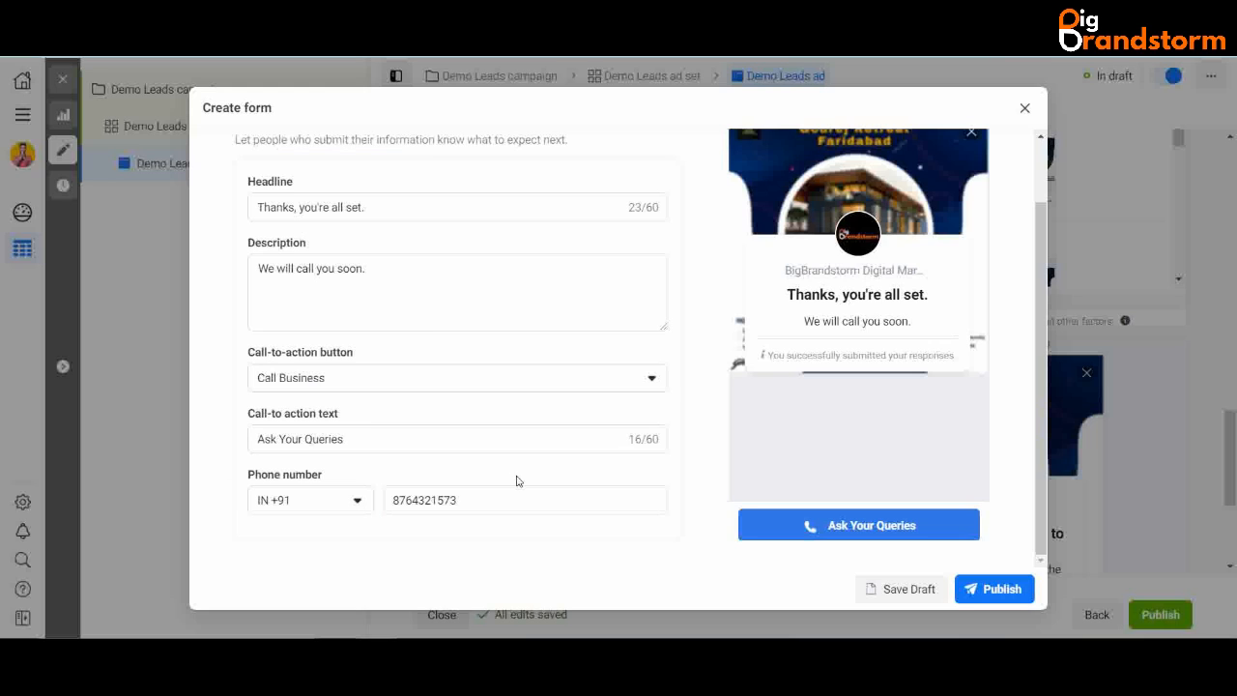
pyautogui.scroll(2, 464, 478)
pyautogui.scroll(-2, 428, 395)
pyautogui.scroll(5, 427, 396)
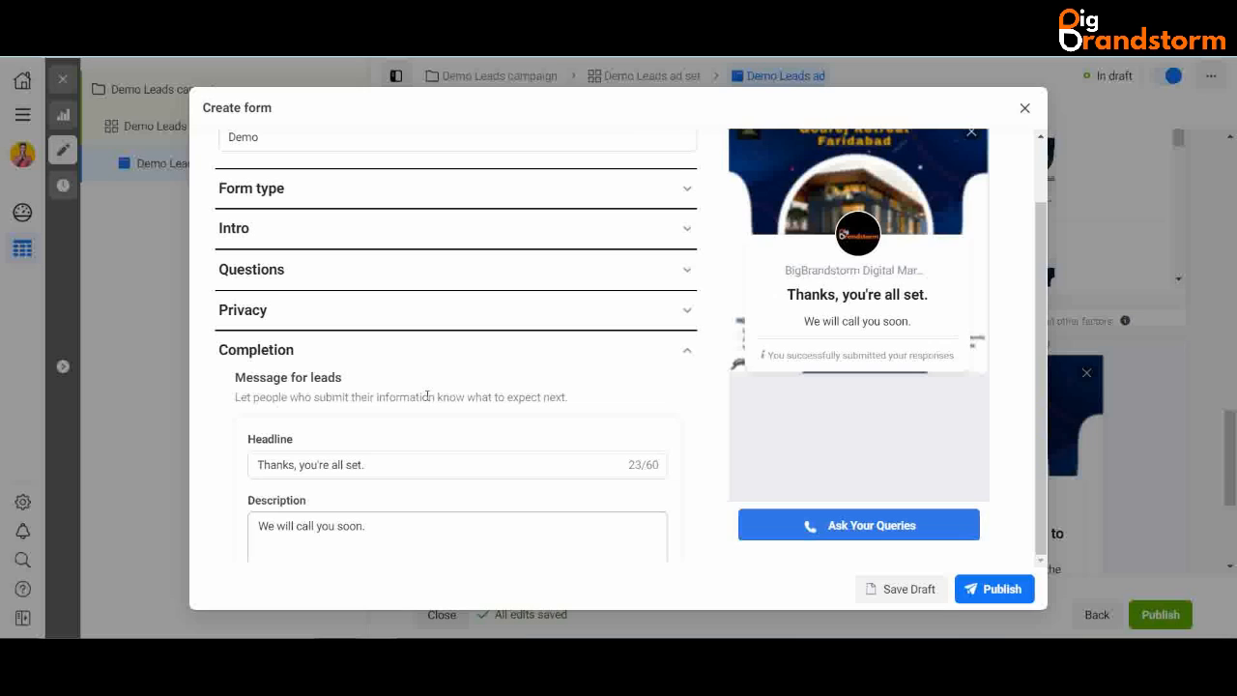
pyautogui.scroll(2, 889, 340)
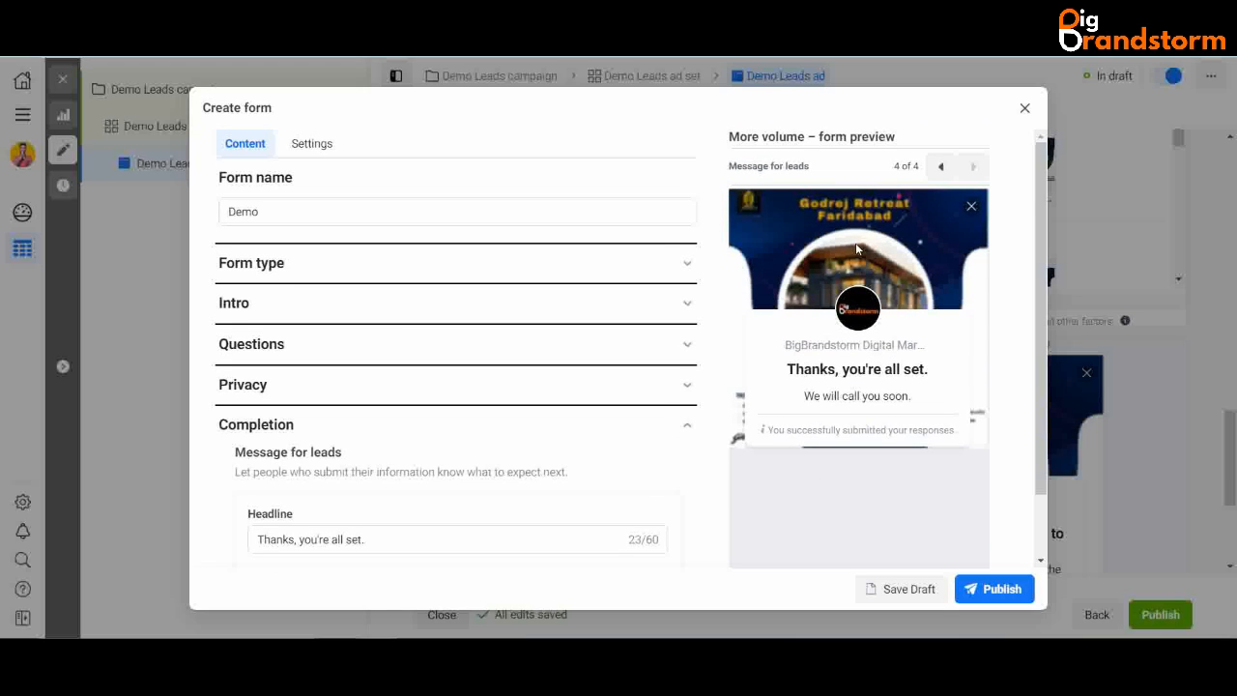
pyautogui.click(940, 167)
pyautogui.click(940, 166)
pyautogui.click(941, 167)
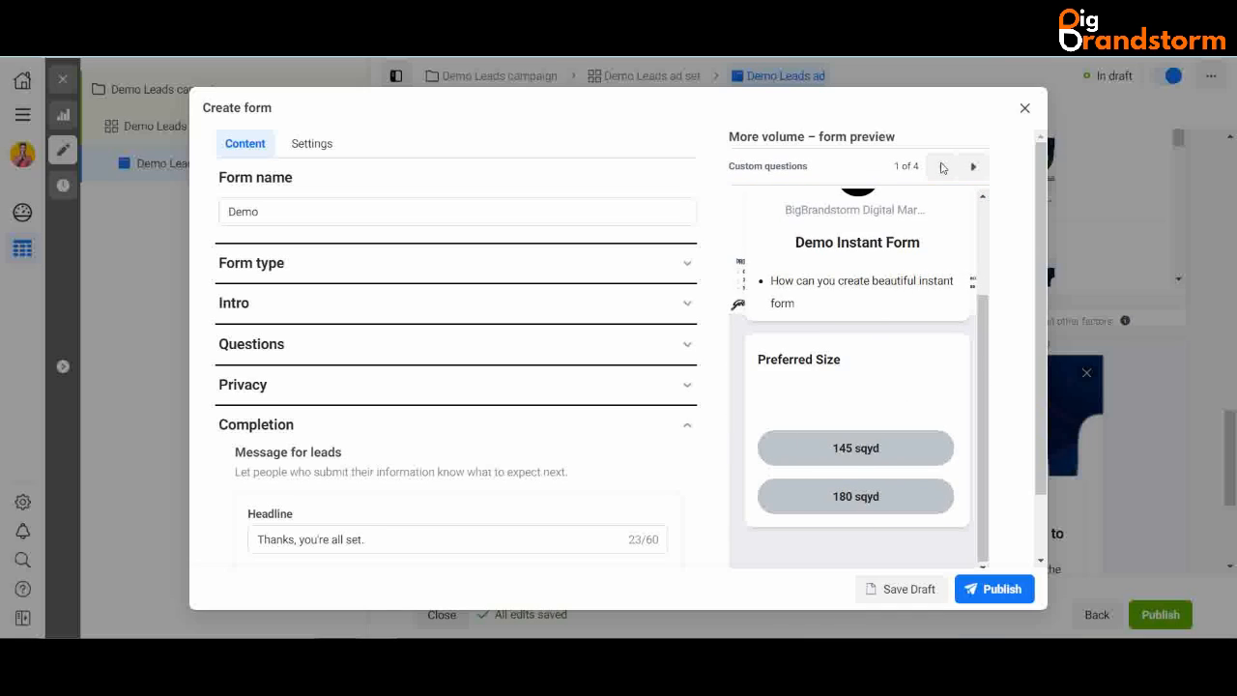
pyautogui.scroll(2, 936, 276)
pyautogui.scroll(-2, 903, 333)
pyautogui.scroll(3, 903, 332)
pyautogui.scroll(-3, 902, 333)
pyautogui.scroll(1, 858, 244)
pyautogui.scroll(1, 858, 244)
pyautogui.scroll(-1, 870, 232)
pyautogui.scroll(1, 773, 353)
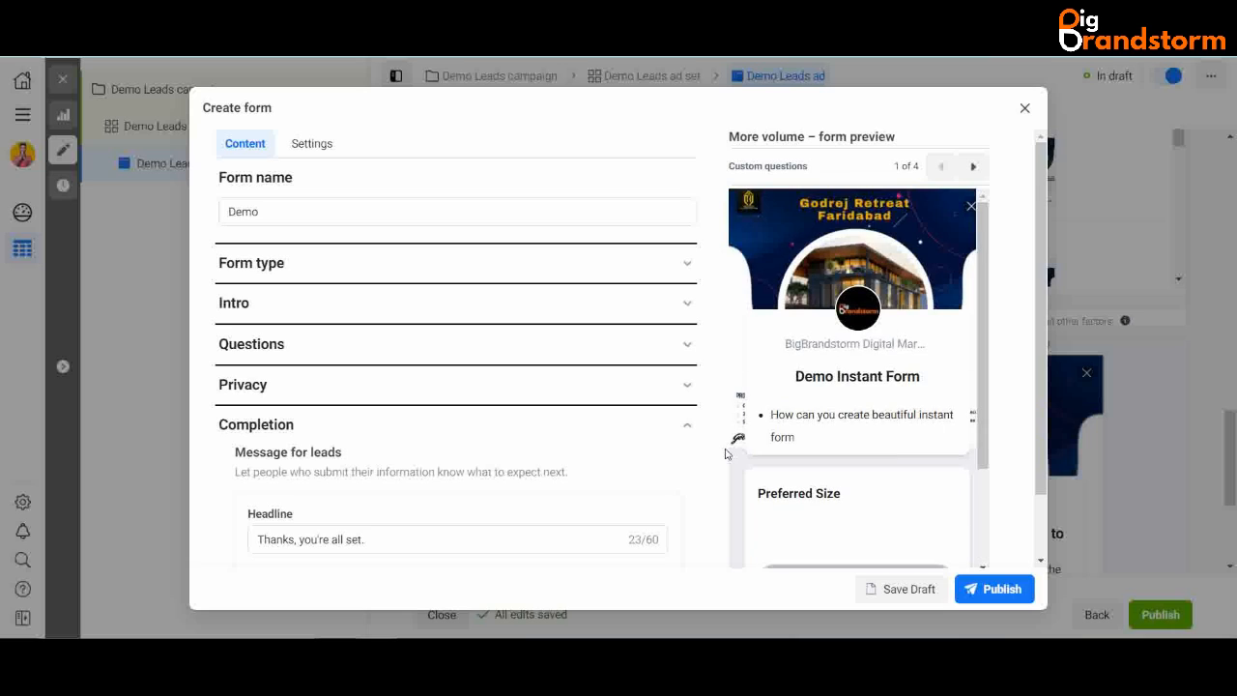
pyautogui.scroll(-3, 841, 333)
pyautogui.scroll(3, 752, 274)
pyautogui.scroll(-1, 880, 384)
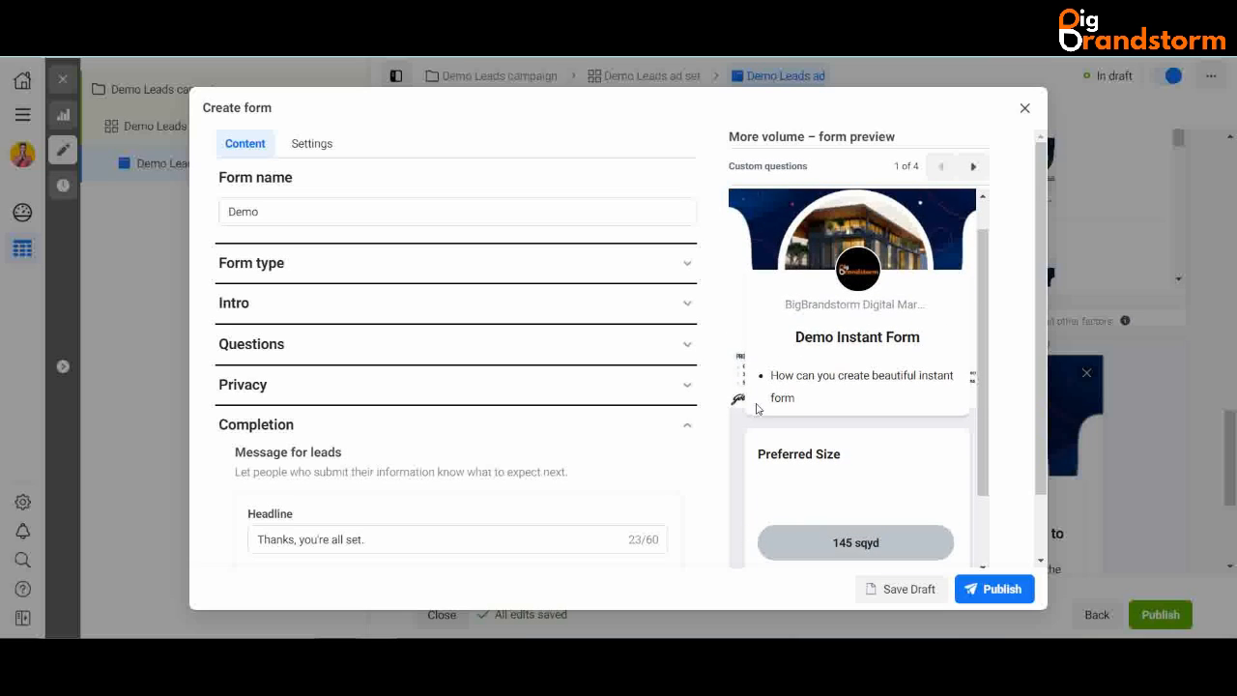
pyautogui.scroll(-2, 851, 415)
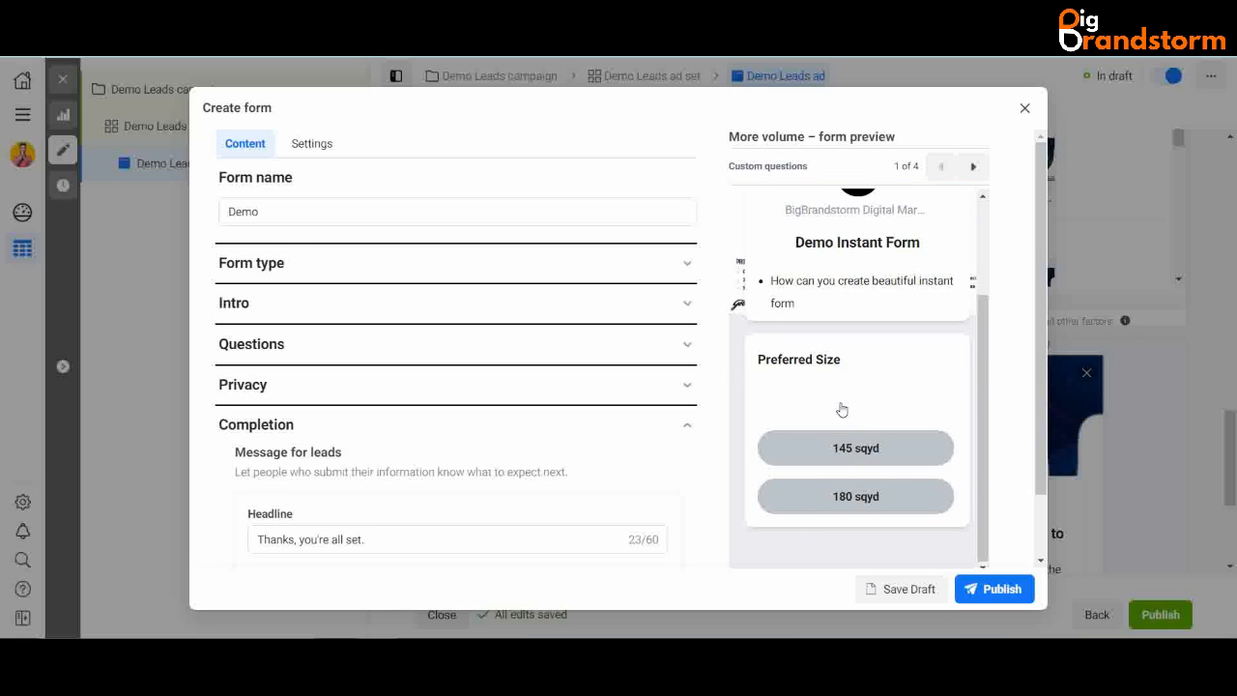
pyautogui.moveTo(837, 399); pyautogui.dragTo(840, 477)
pyautogui.click(786, 465)
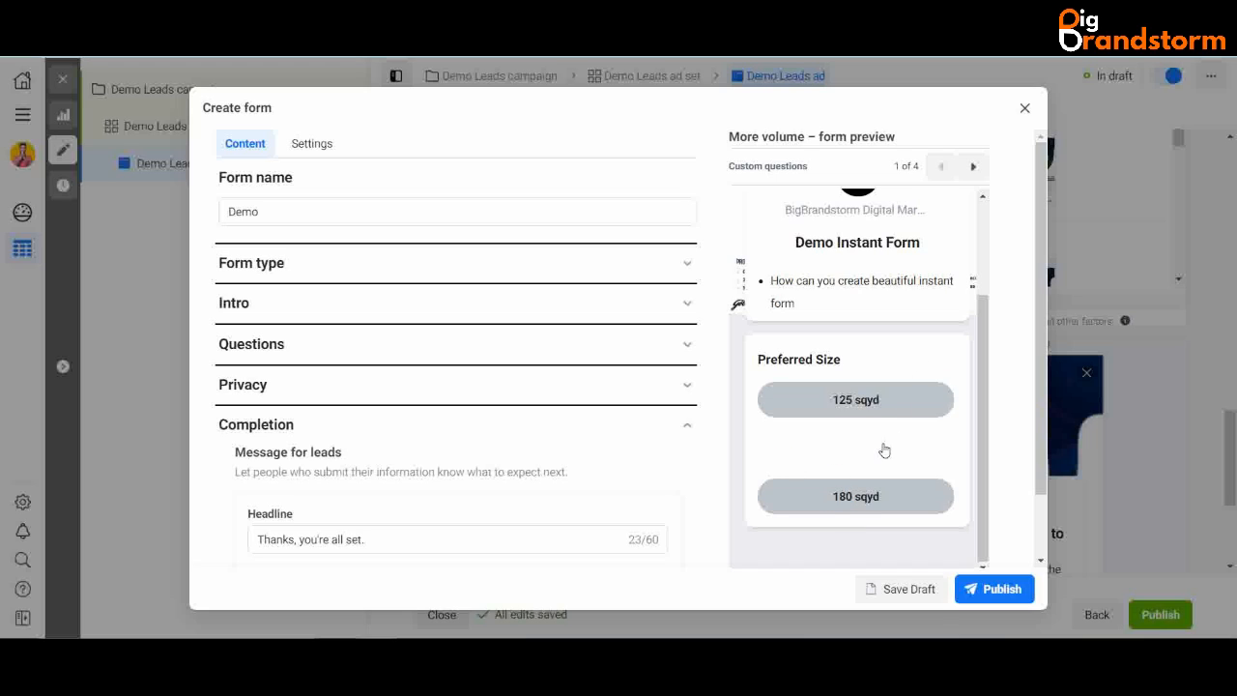
pyautogui.scroll(1, 913, 382)
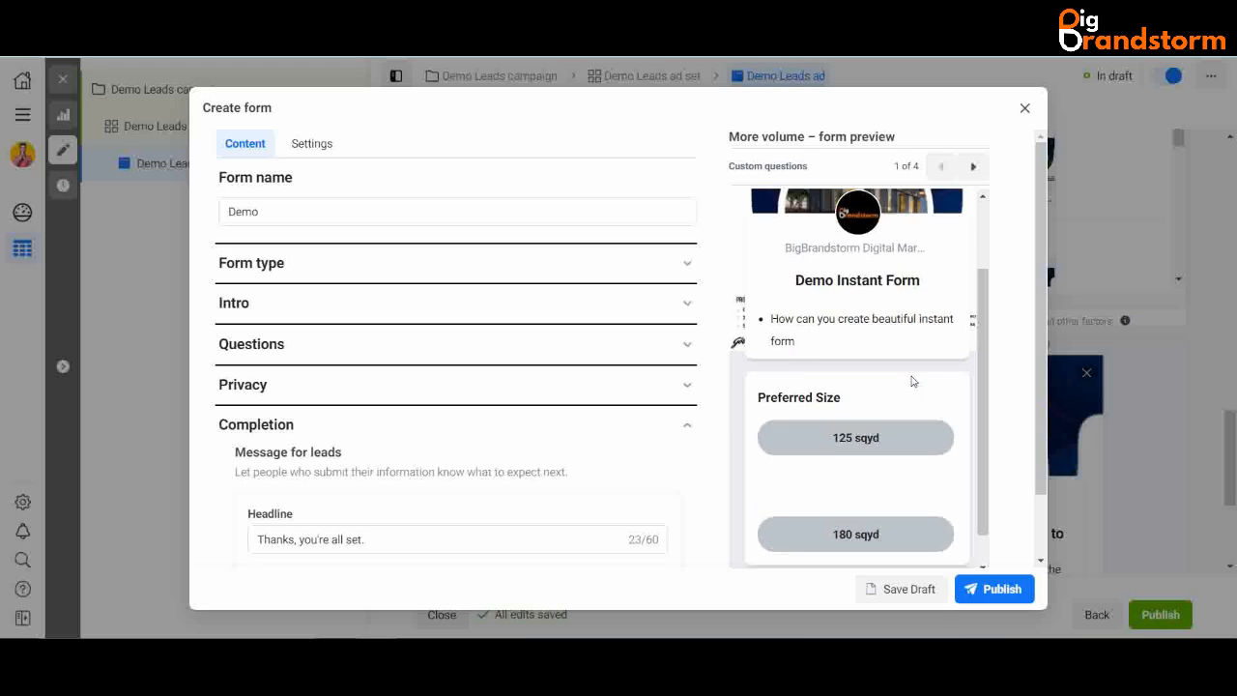
pyautogui.click(974, 166)
pyautogui.scroll(-2, 843, 412)
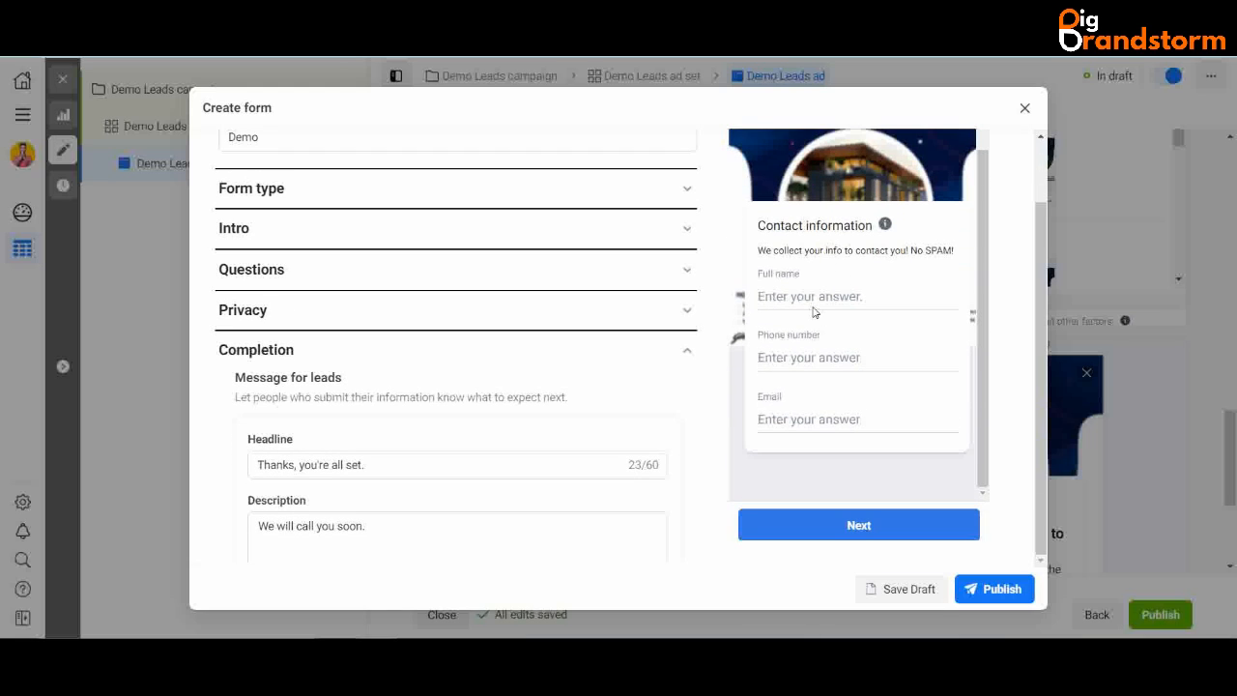
pyautogui.scroll(1, 865, 409)
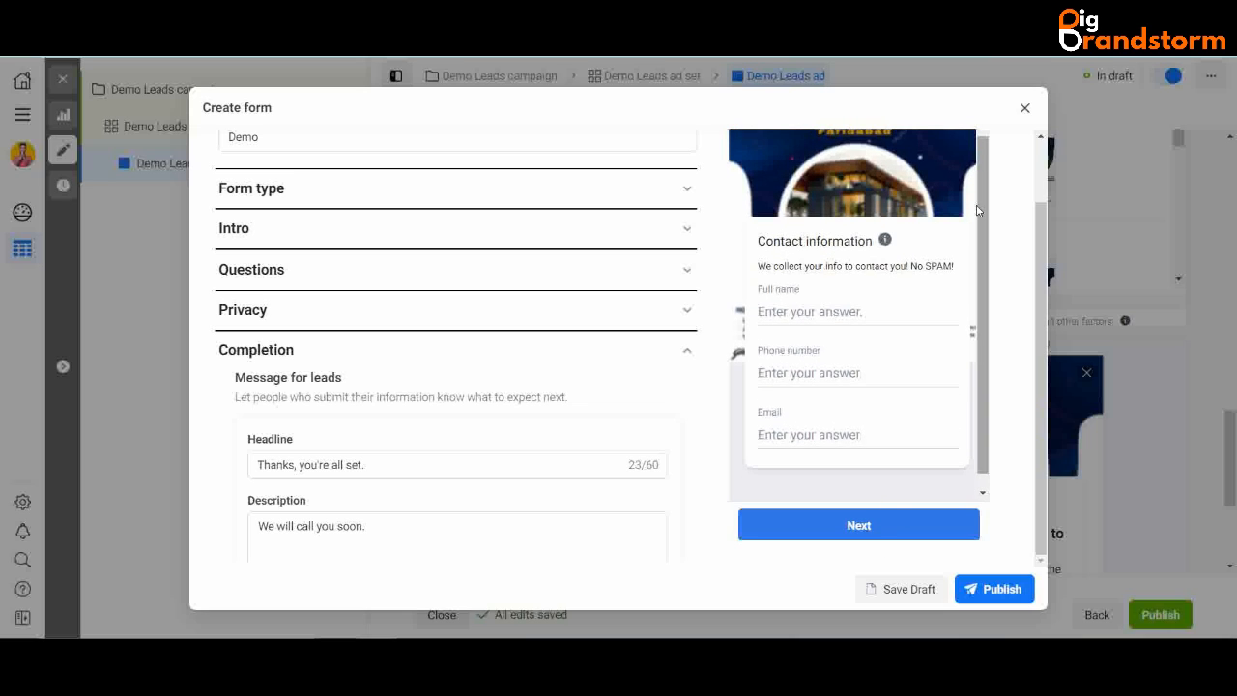
pyautogui.scroll(4, 981, 205)
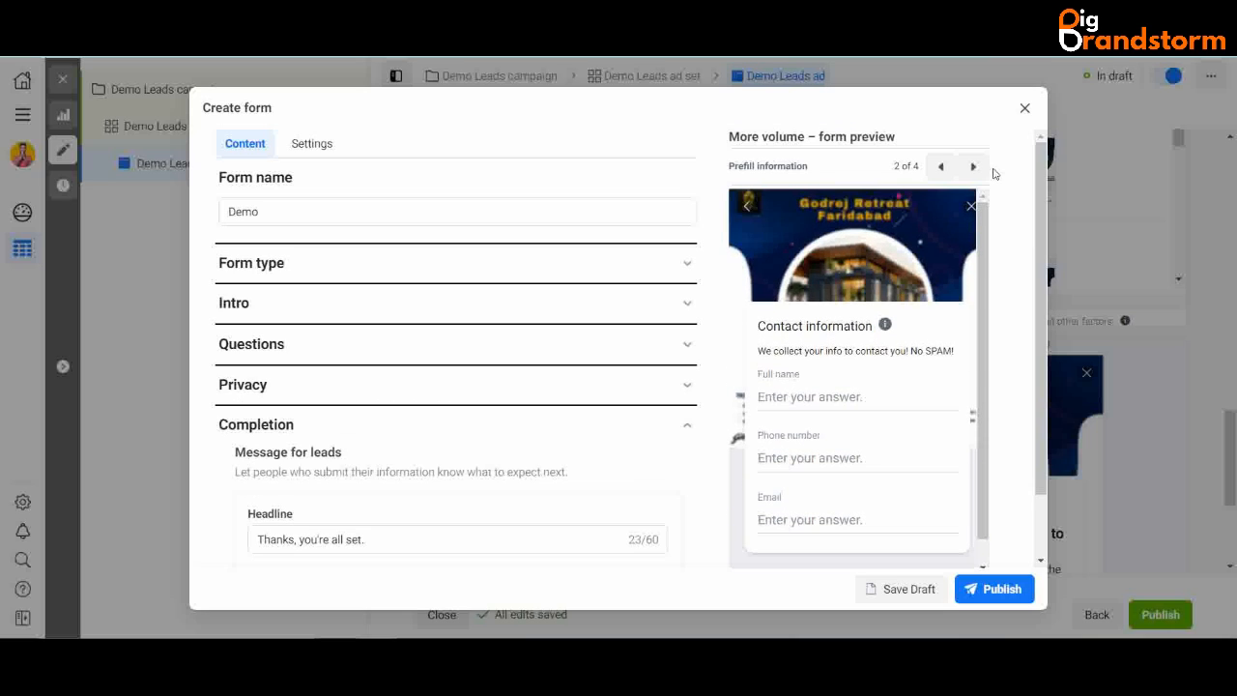
pyautogui.click(973, 166)
pyautogui.scroll(-2, 932, 502)
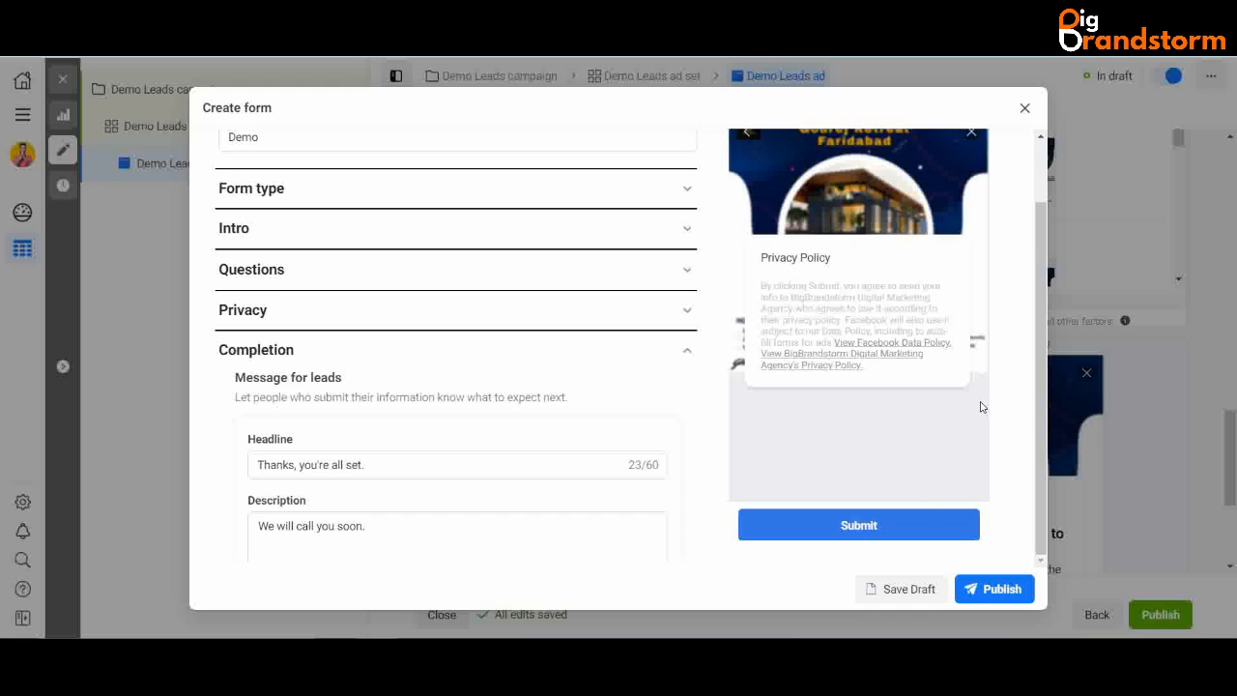
pyautogui.scroll(2, 982, 407)
pyautogui.moveTo(991, 469); pyautogui.dragTo(973, 209)
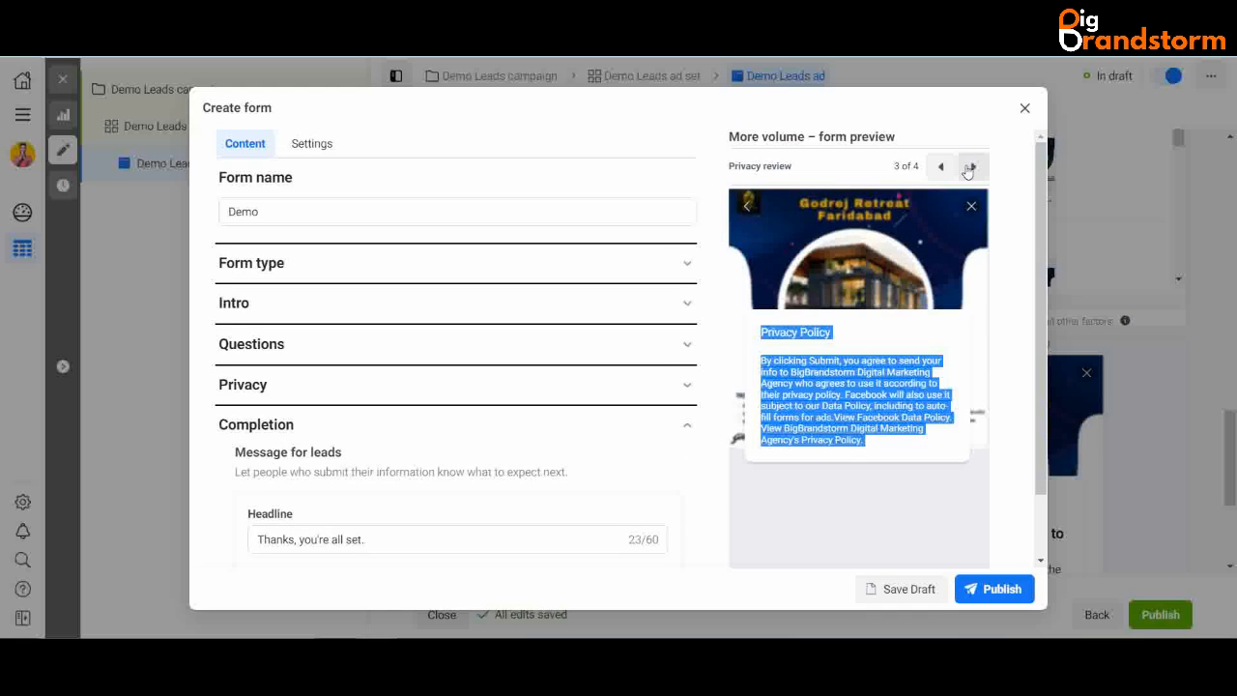
pyautogui.click(966, 168)
pyautogui.scroll(-2, 952, 326)
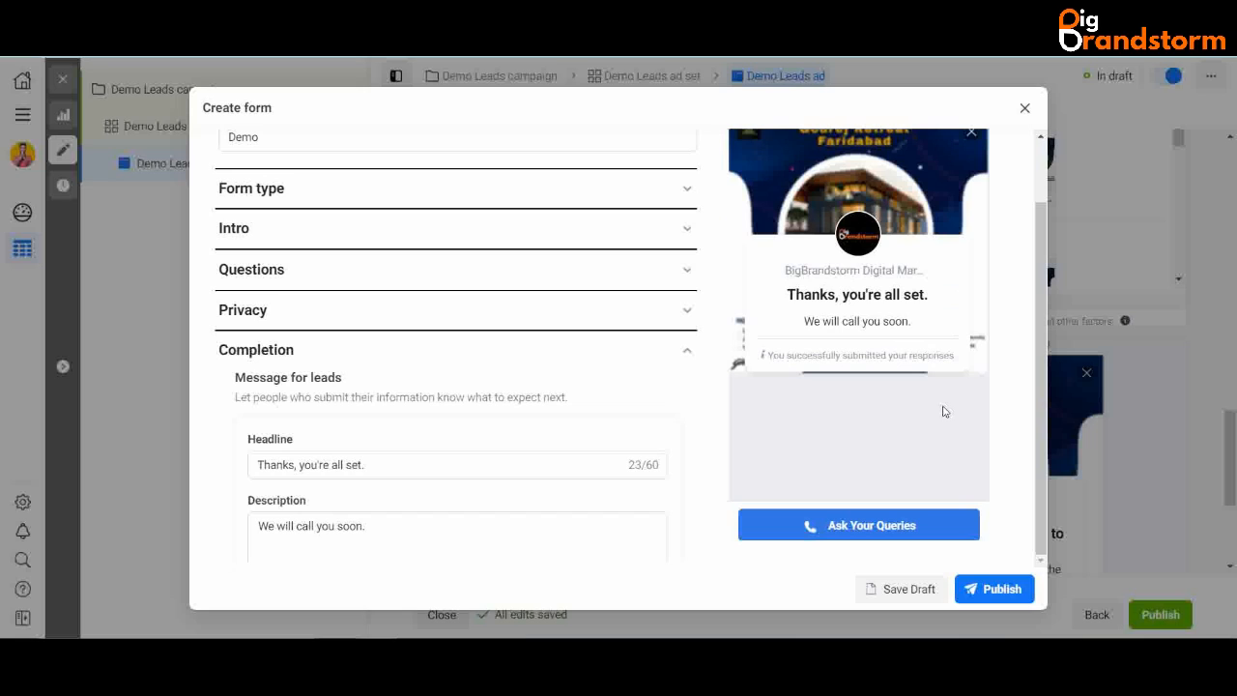
pyautogui.scroll(2, 953, 417)
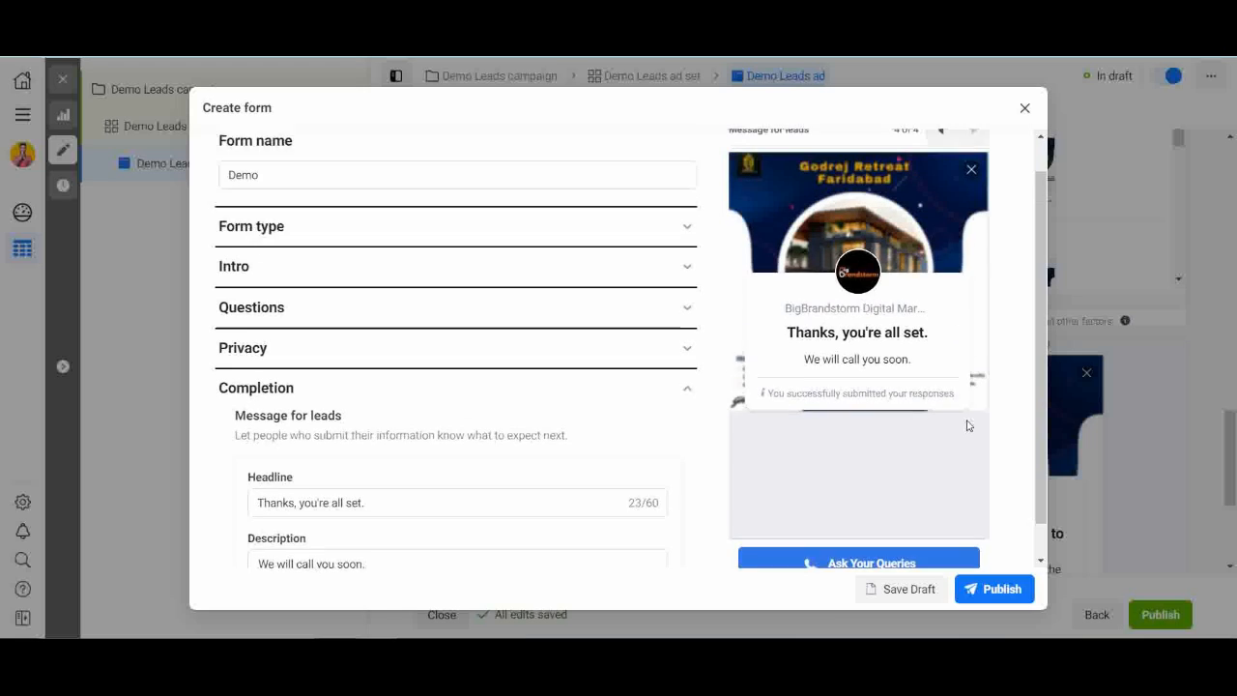
pyautogui.scroll(-2, 970, 445)
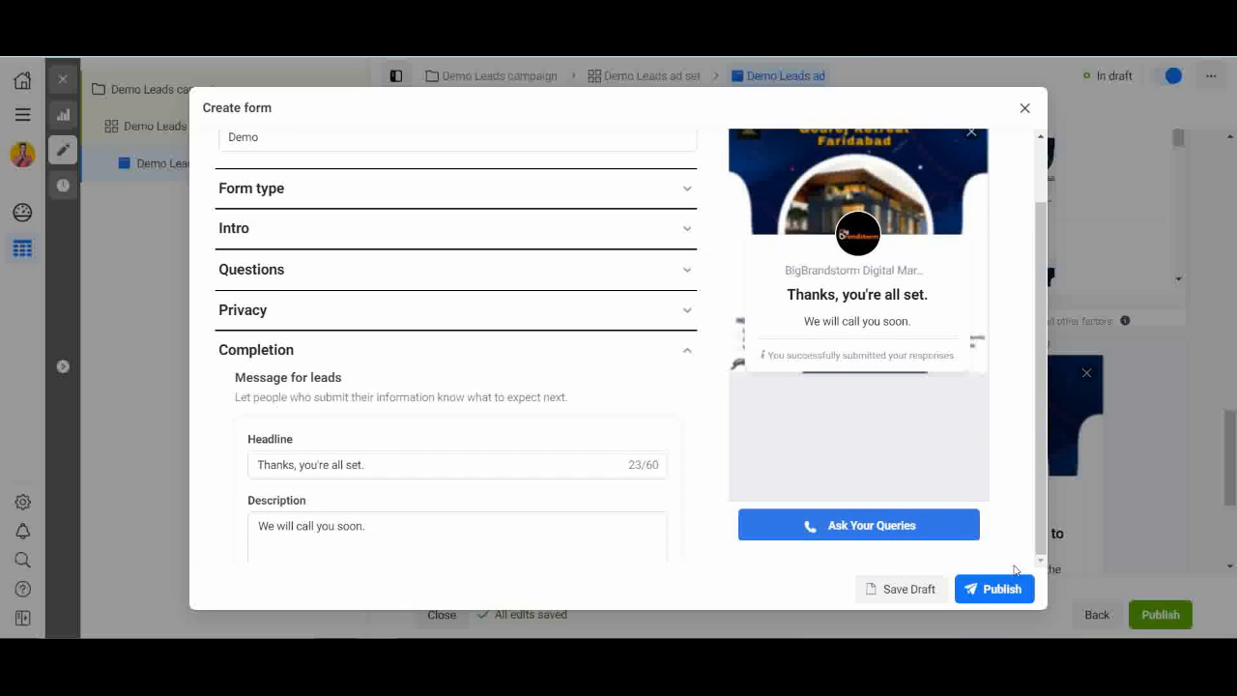